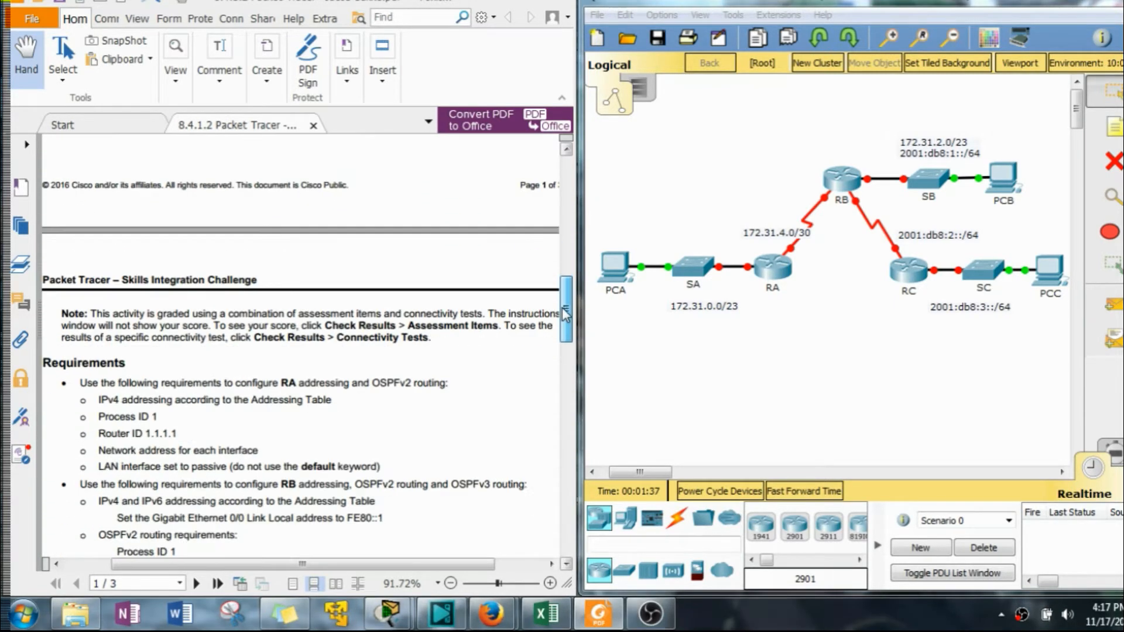
Open router RA's configuration window and switch to its command-line interface.
click(773, 268)
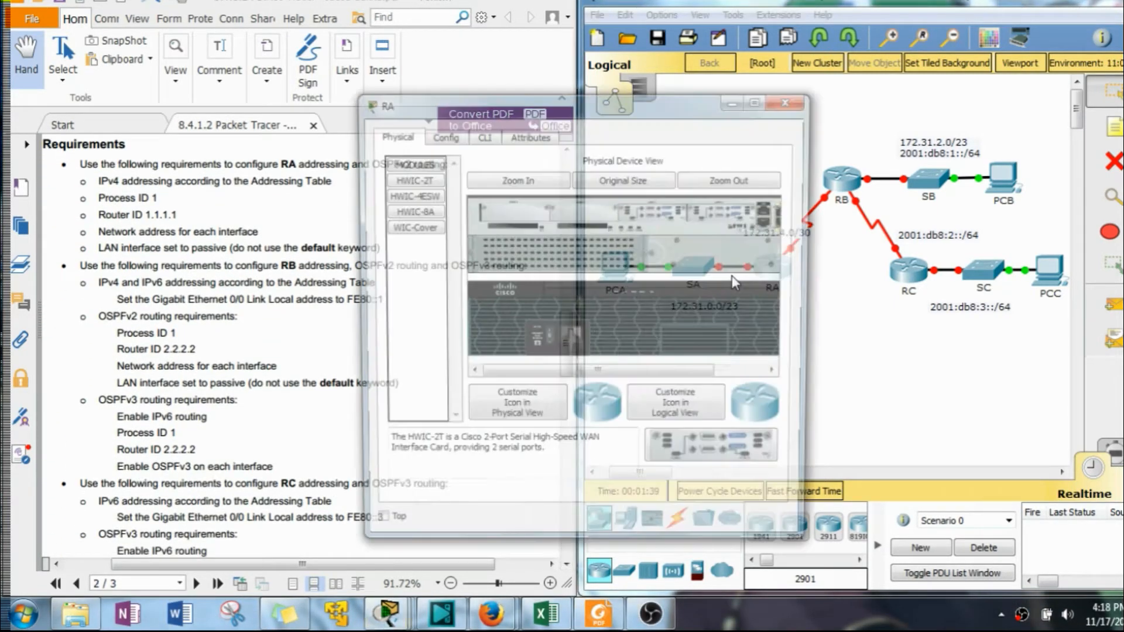
drag(572, 110, 777, 63)
click(656, 129)
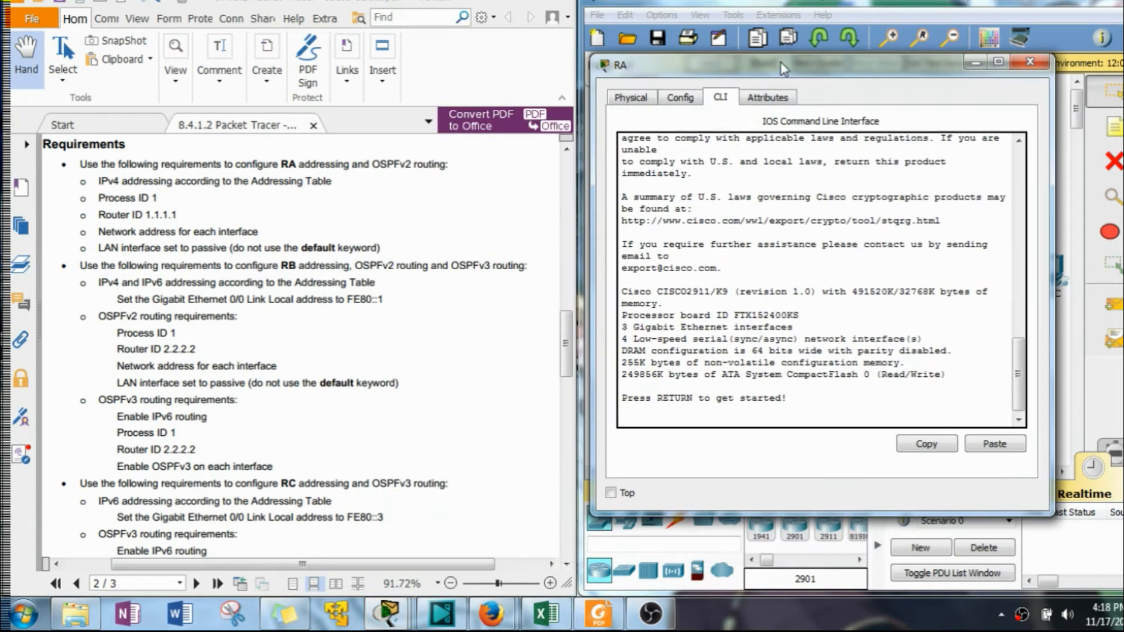
Enter privileged EXEC mode with en and then global configuration mode with conf t.
key(Return)
text(en)
key(Return)
text(conft)
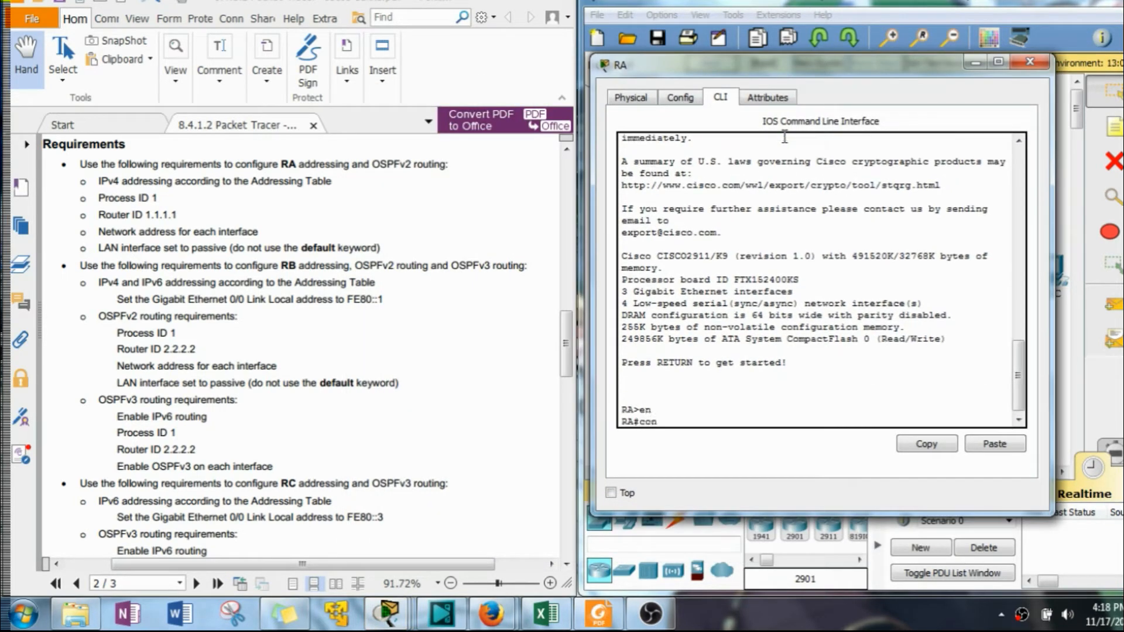
key(Return)
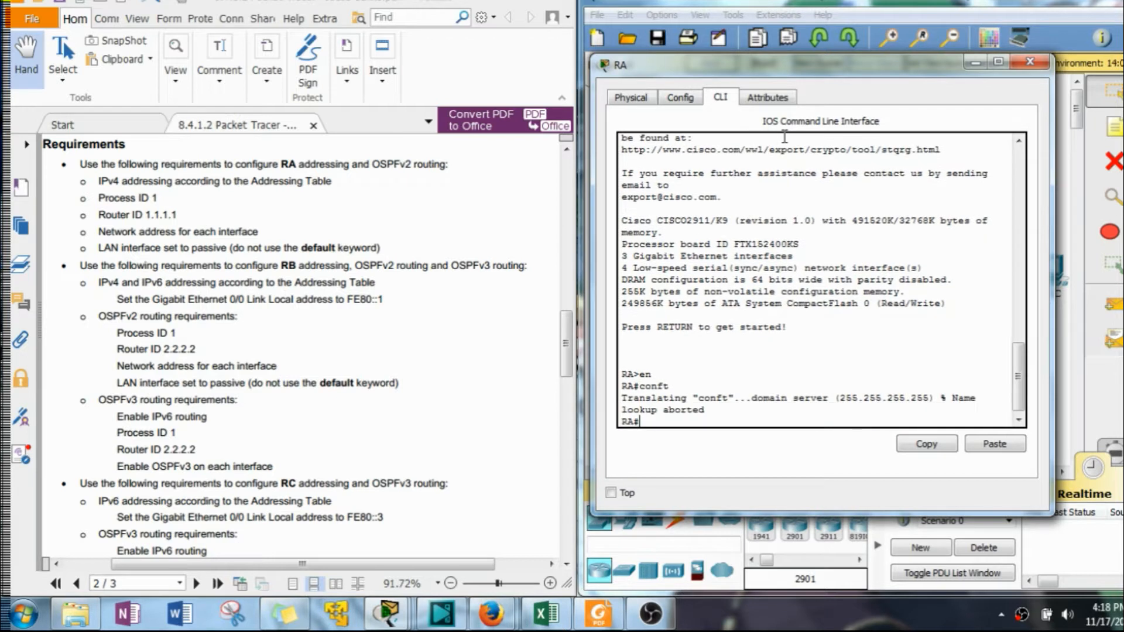
text(conf t)
key(Return)
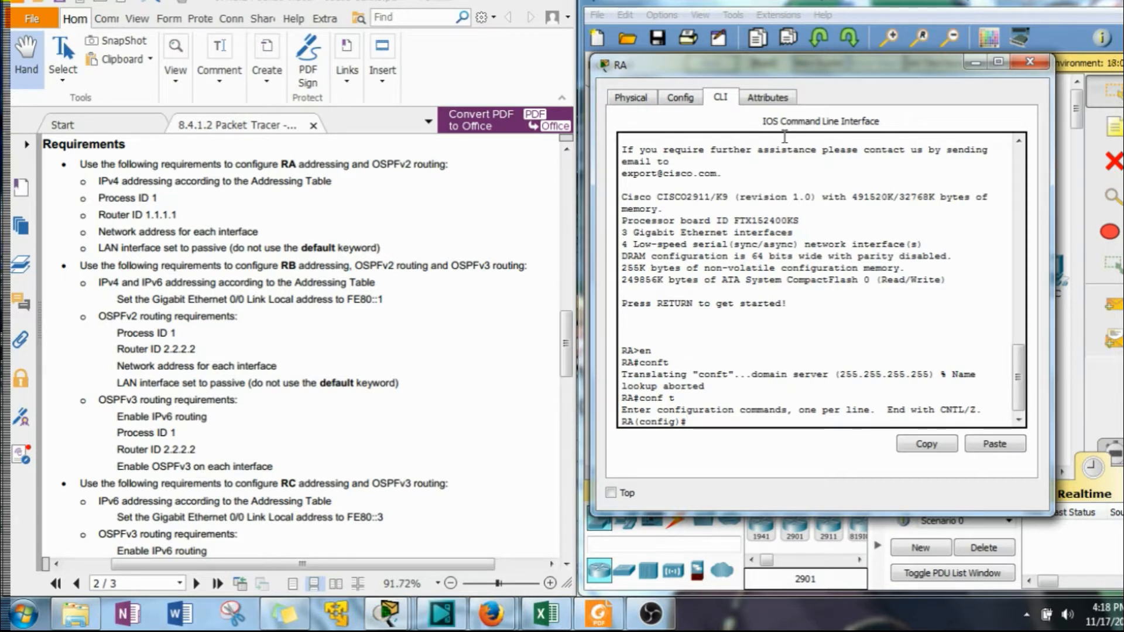
Enter interface g0/0 and assign it IP address 172.31.0.1 with mask 255.255.254.0.
text(int f0g0/0)
key(Return)
drag(567, 351, 572, 261)
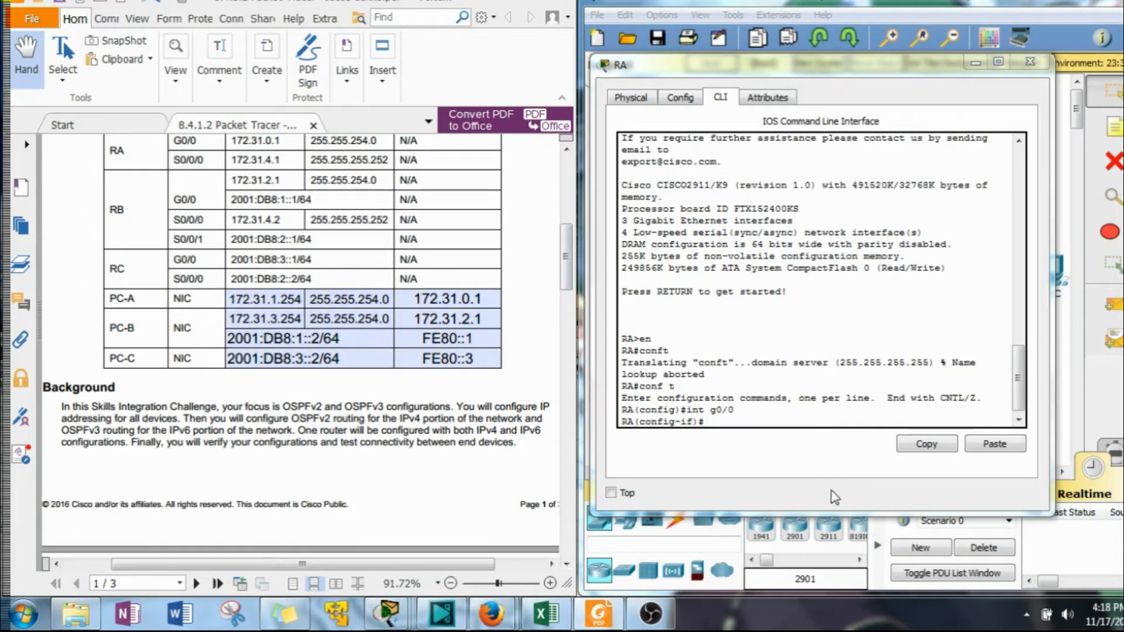
click(739, 422)
text(ip add)
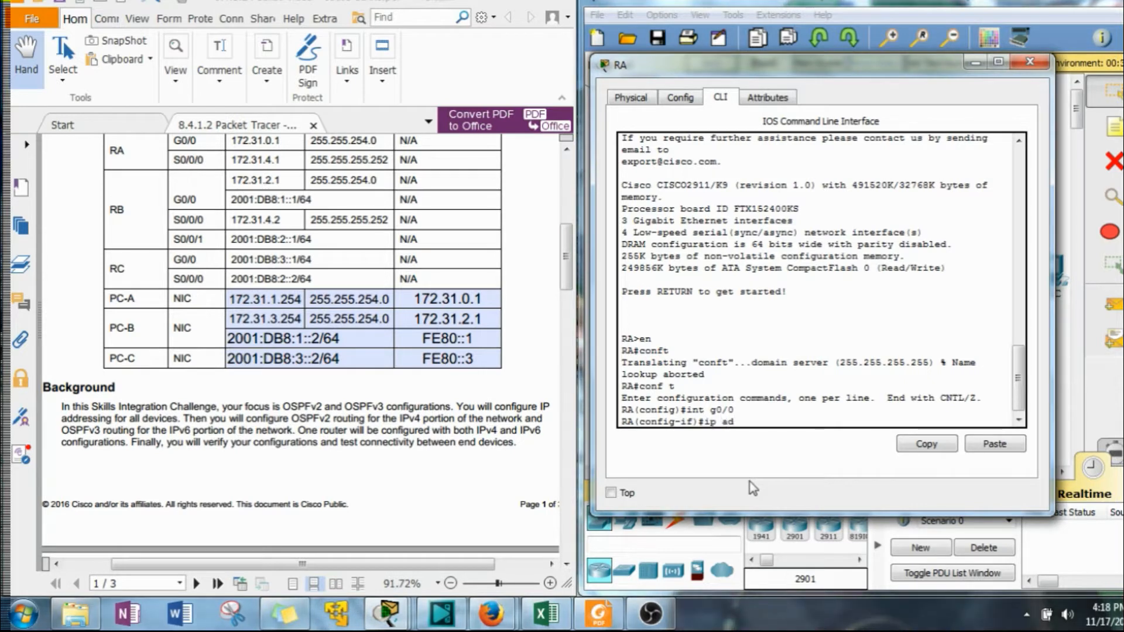
key(Tab)
text(172.)
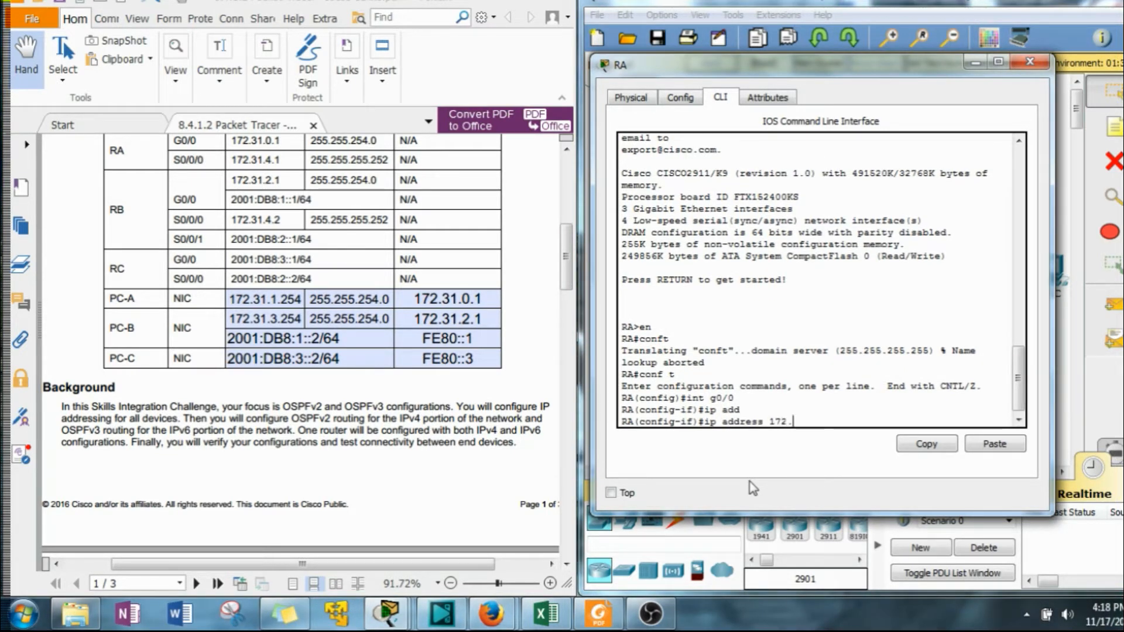
text(31.0.1 255.255.25)
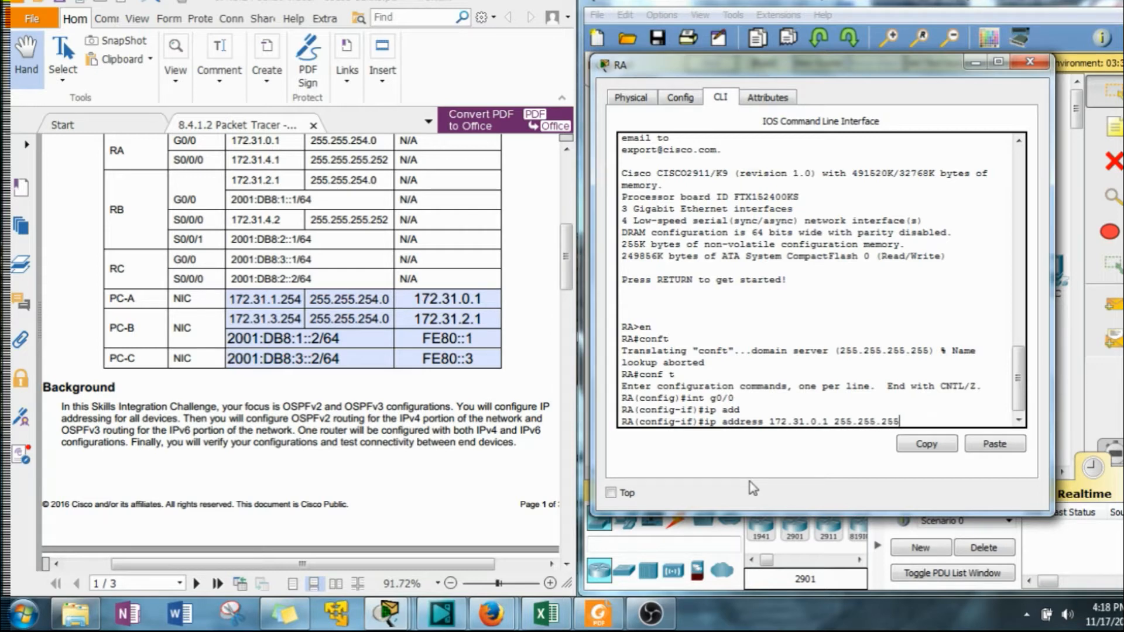
text(4.0)
key(Return)
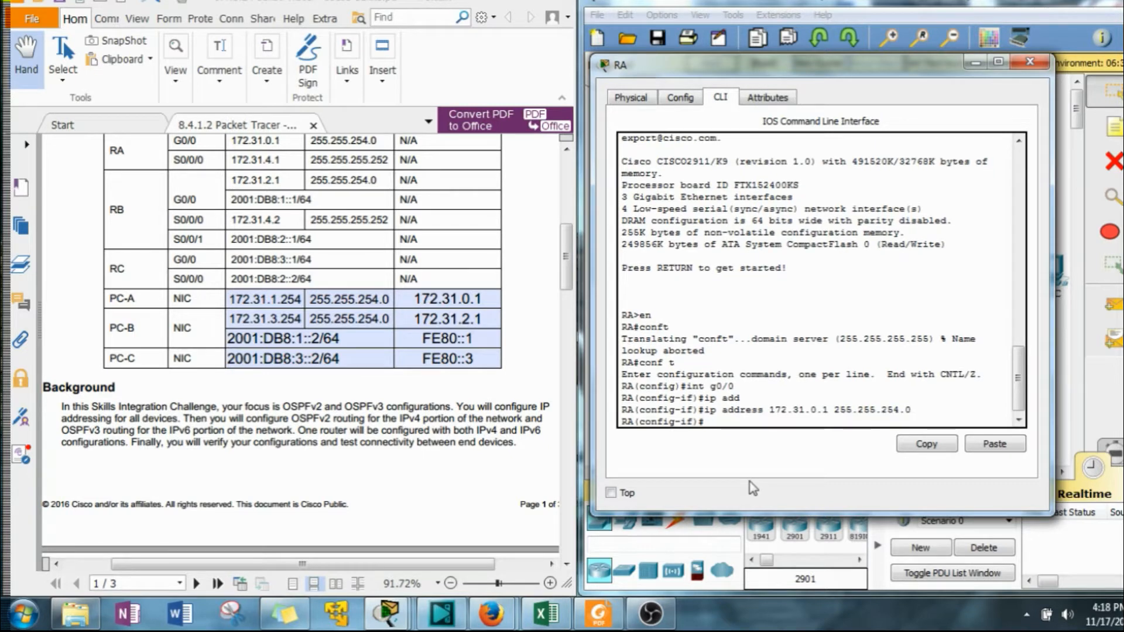
Enable the G0/0 interface with no shut.
text(no shut)
key(Return)
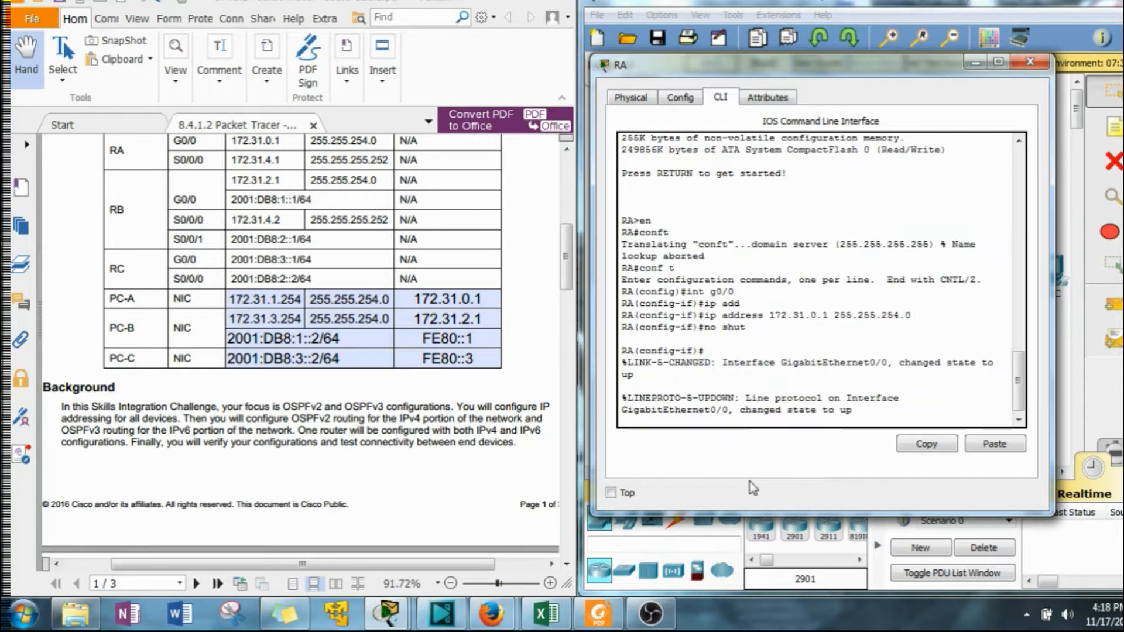
key(Return)
Enter interface s0/0/0 and assign it IP address 172.31.4.1 with mask 255.255.255.252.
text(e)
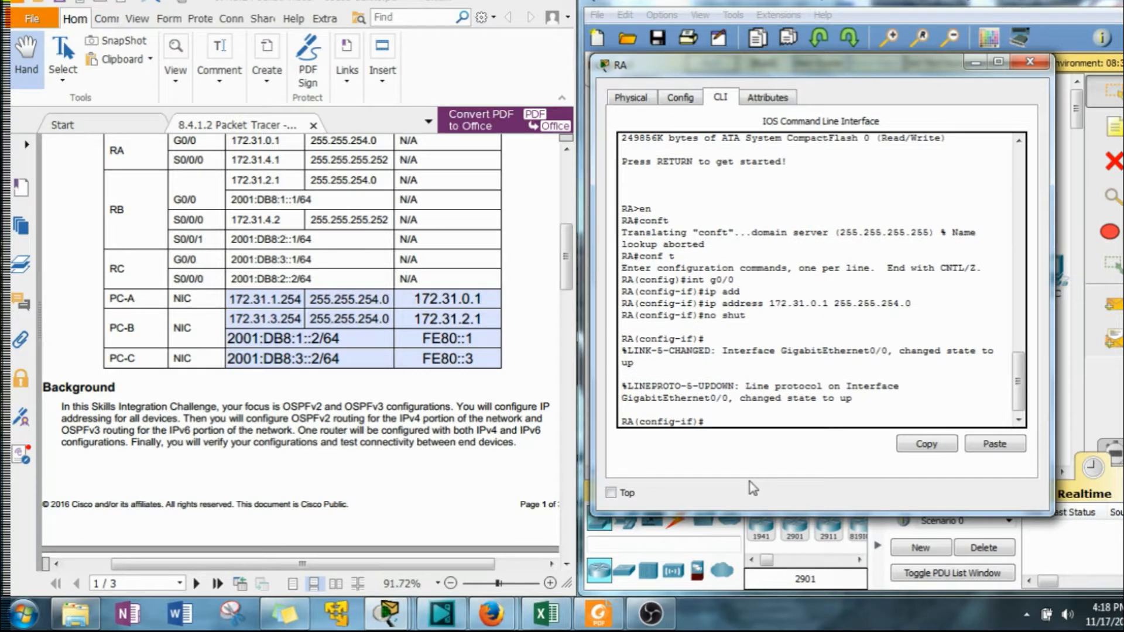
key(Up)
key(Up)
key(Up)
key(Up)
key(BackSpace)
key(BackSpace)
key(BackSpace)
text(s0/0/0)
key(Return)
text(ip add)
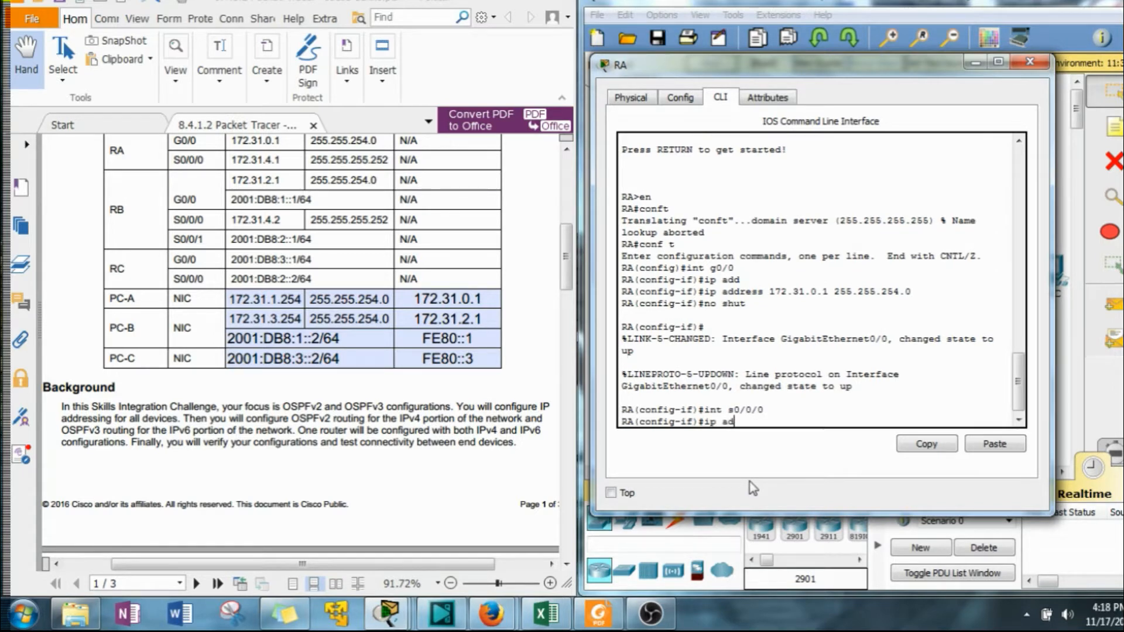
key(Tab)
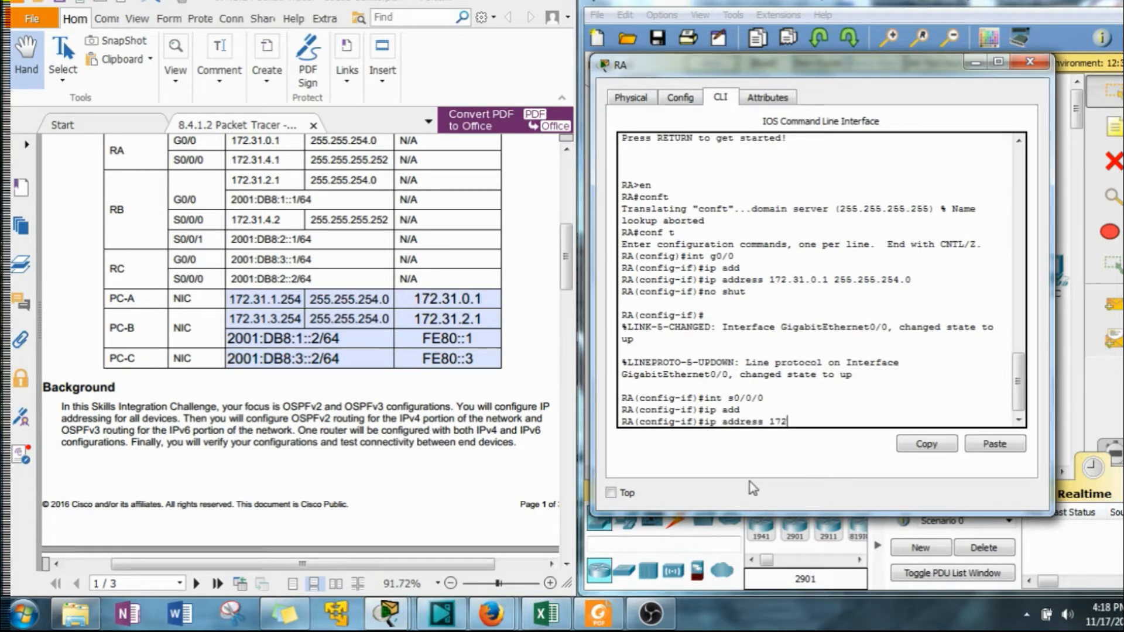
text(172.31.4.1 255.255.255.25)
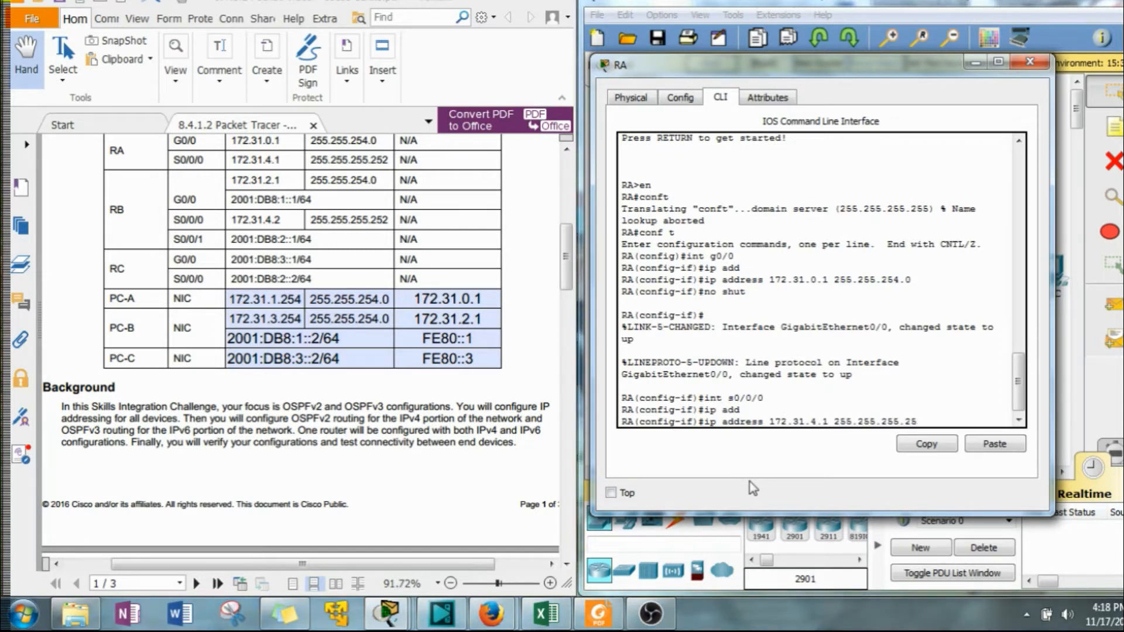
text(2)
key(Return)
Enable the Serial0/0/0 interface with no shut.
text(no shut)
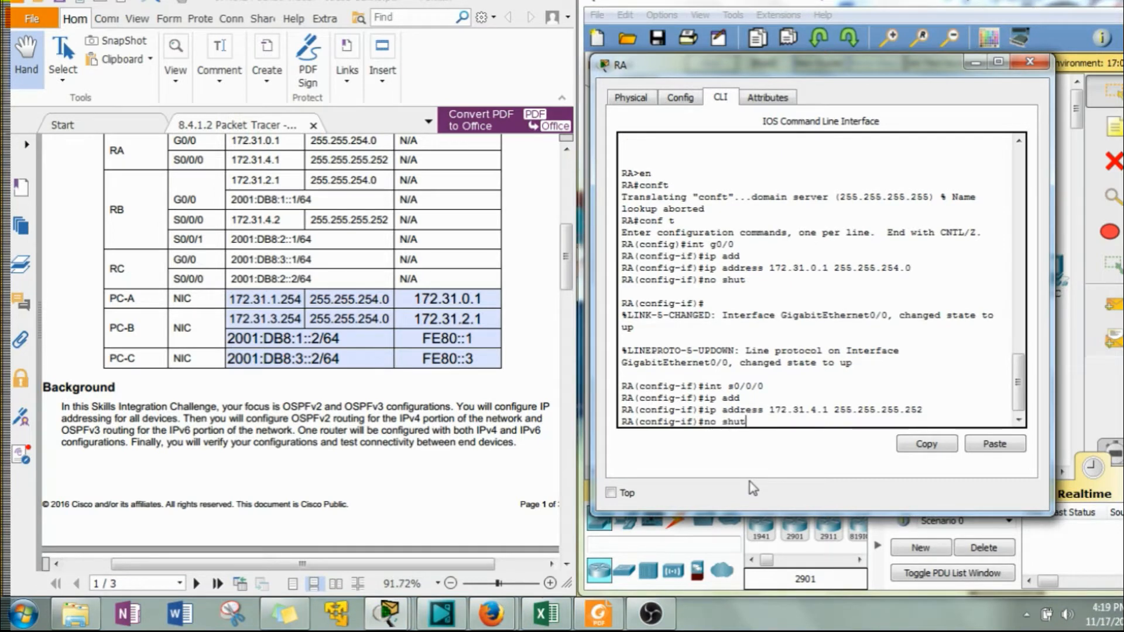
key(Return)
key(Return)
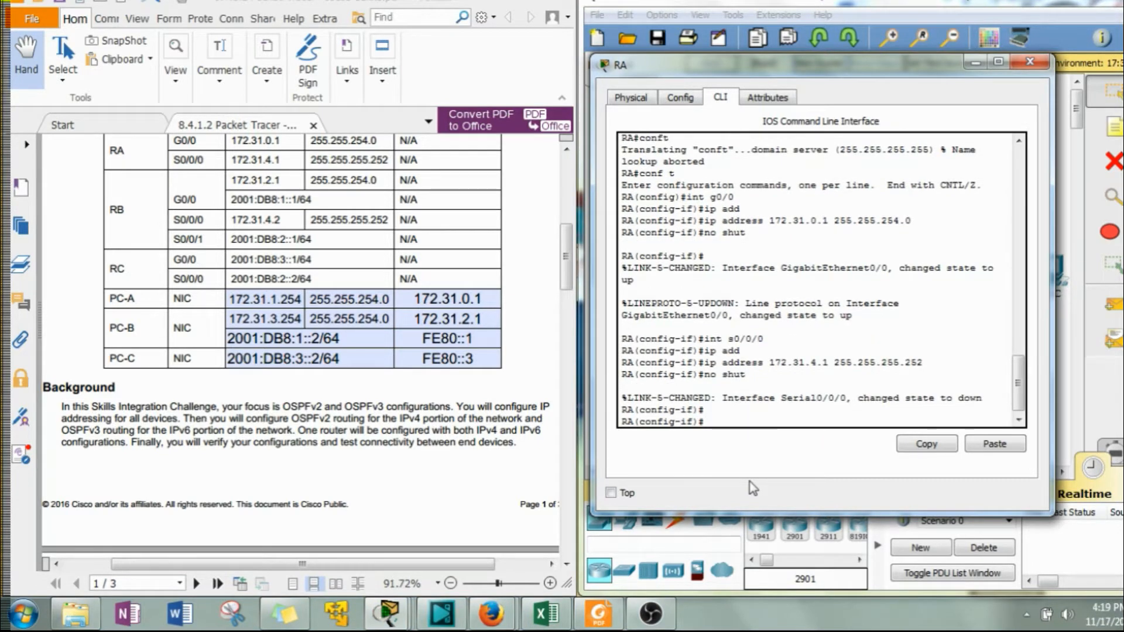
Start OSPF process 1 and set its router ID to 1.1.1.1.
drag(571, 241, 560, 336)
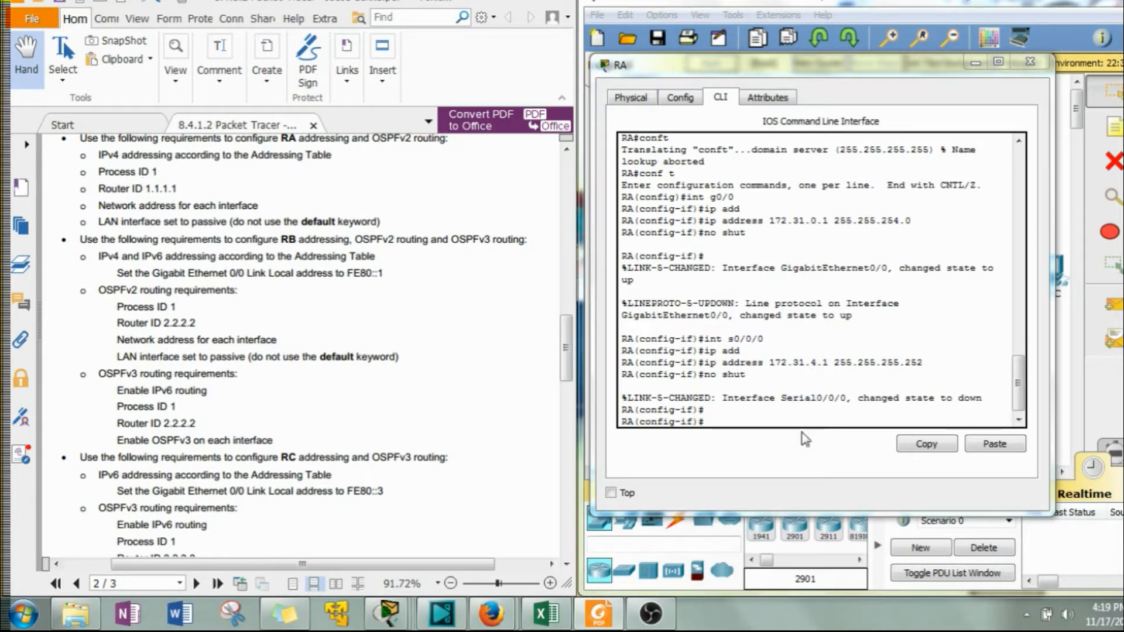
click(765, 426)
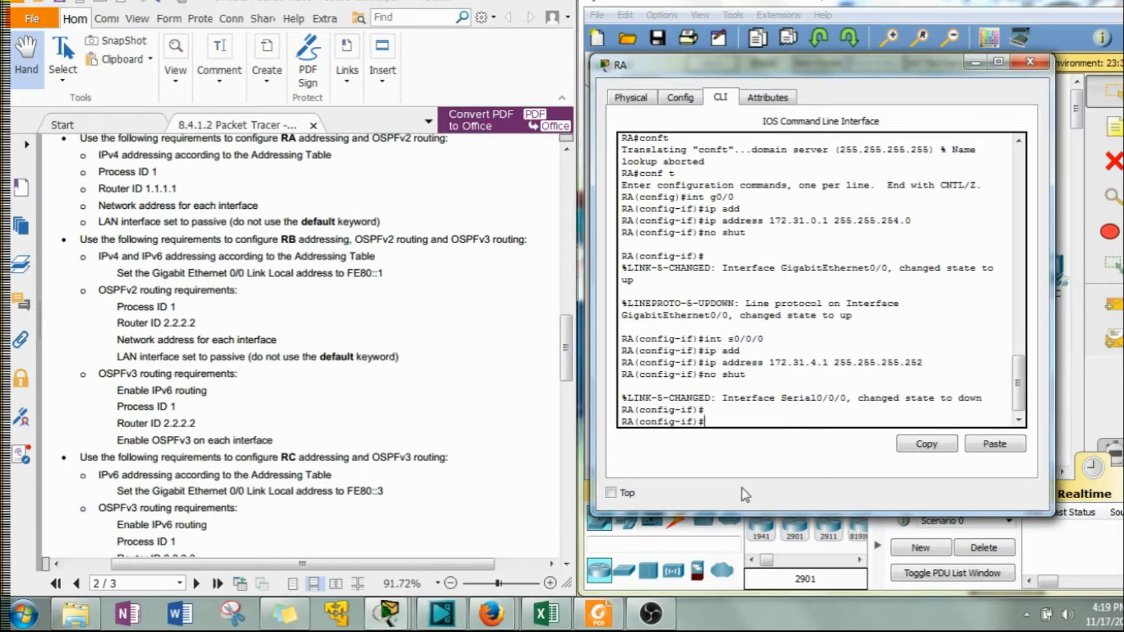
text(router os)
key(Tab)
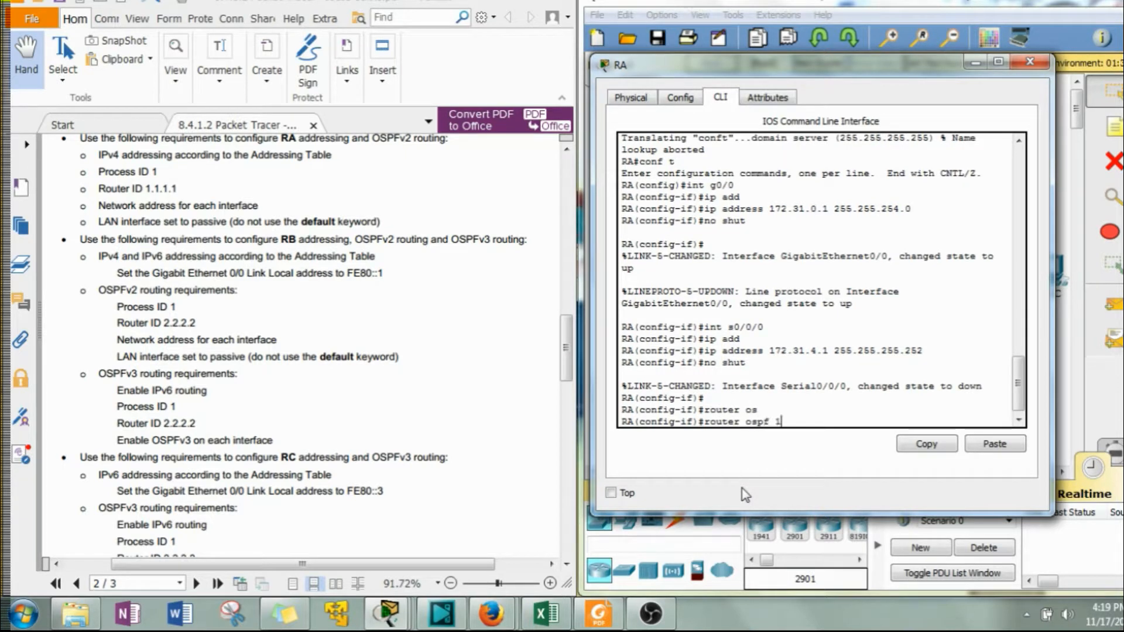
key(Return)
text(router)#router)
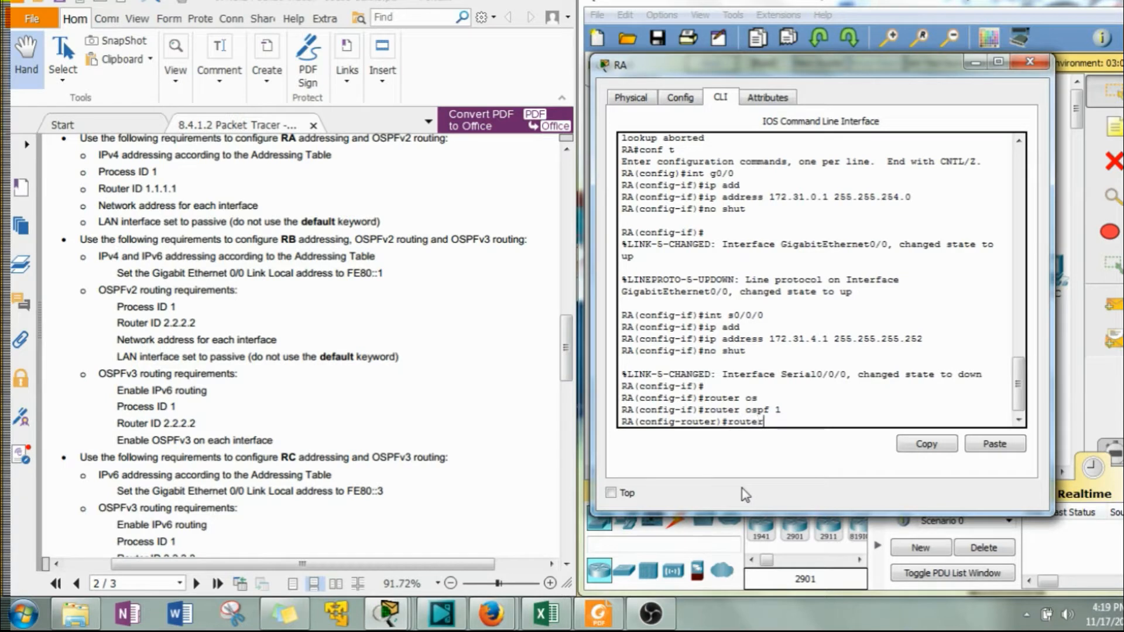
key(Tab)
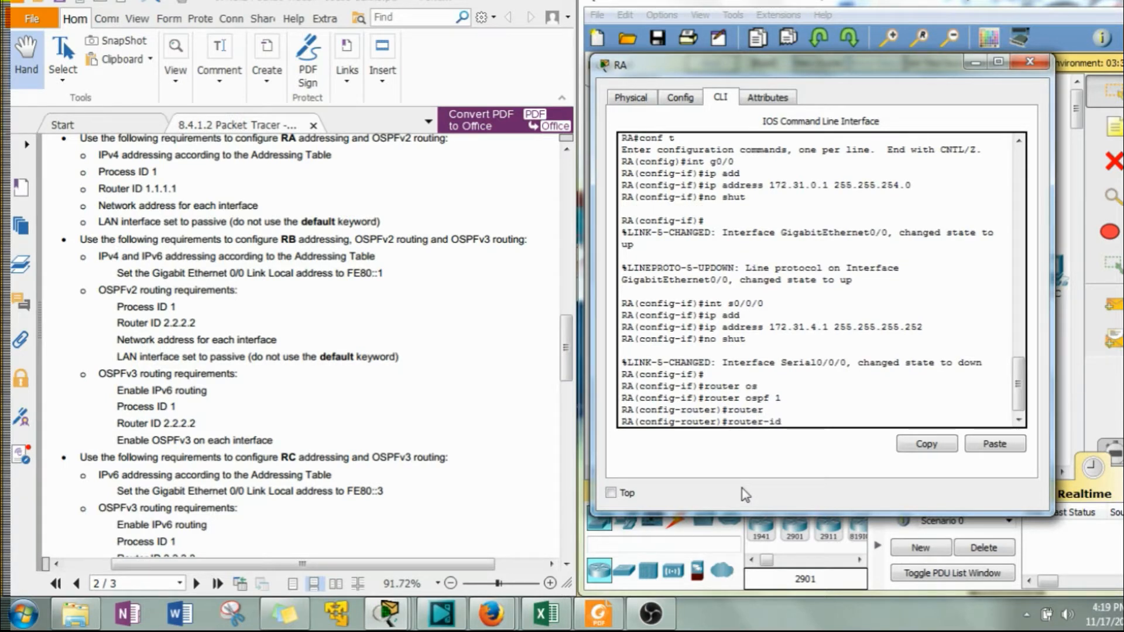
text(1.)
key(BackSpace)
key(BackSpace)
text(1.1.1)
key(Return)
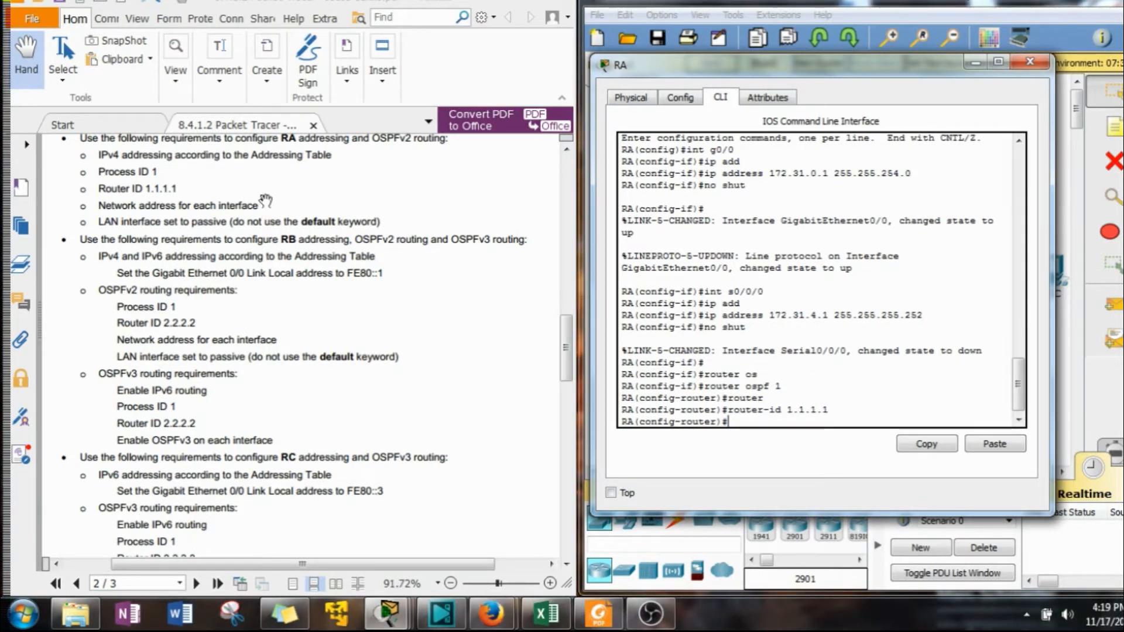
Advertise network 172.31.0.0 with wildcard 0.0.1.255 in OSPF area 0.
drag(566, 362, 564, 262)
click(806, 455)
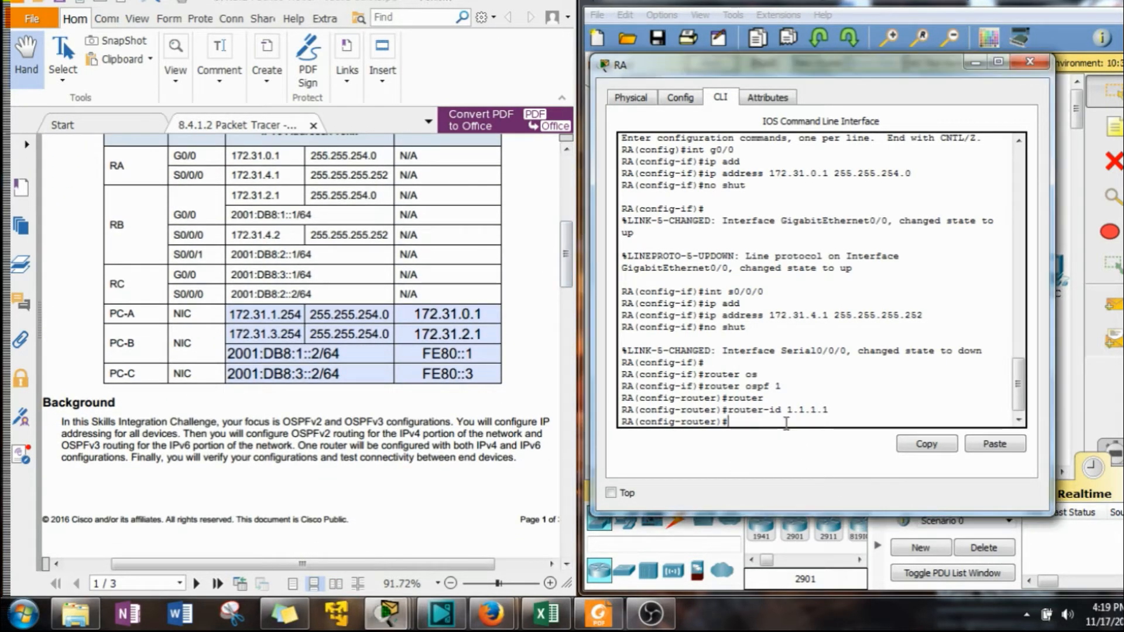
text(net)
key(Tab)
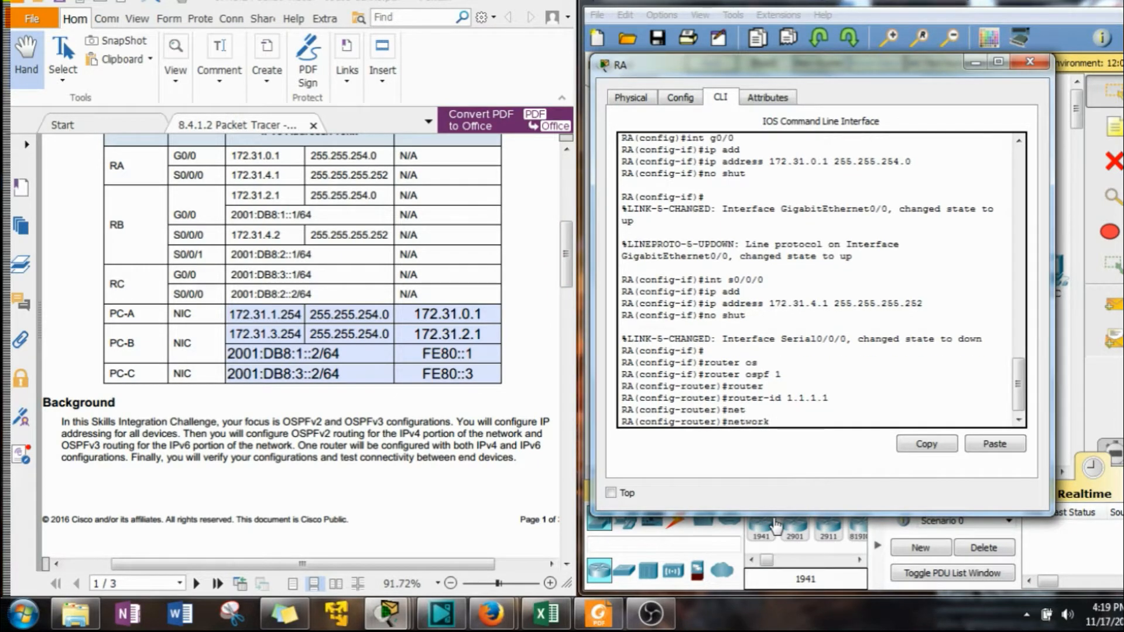
text(172.31)
key(BackSpace)
key(BackSpace)
text(0.)
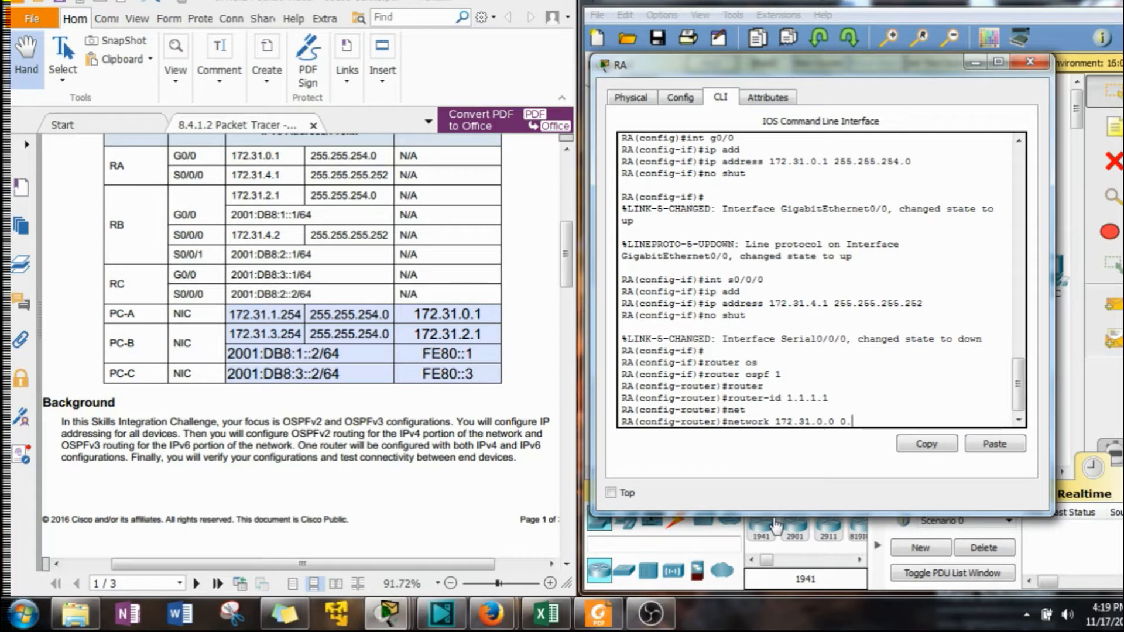
text(0 0.)
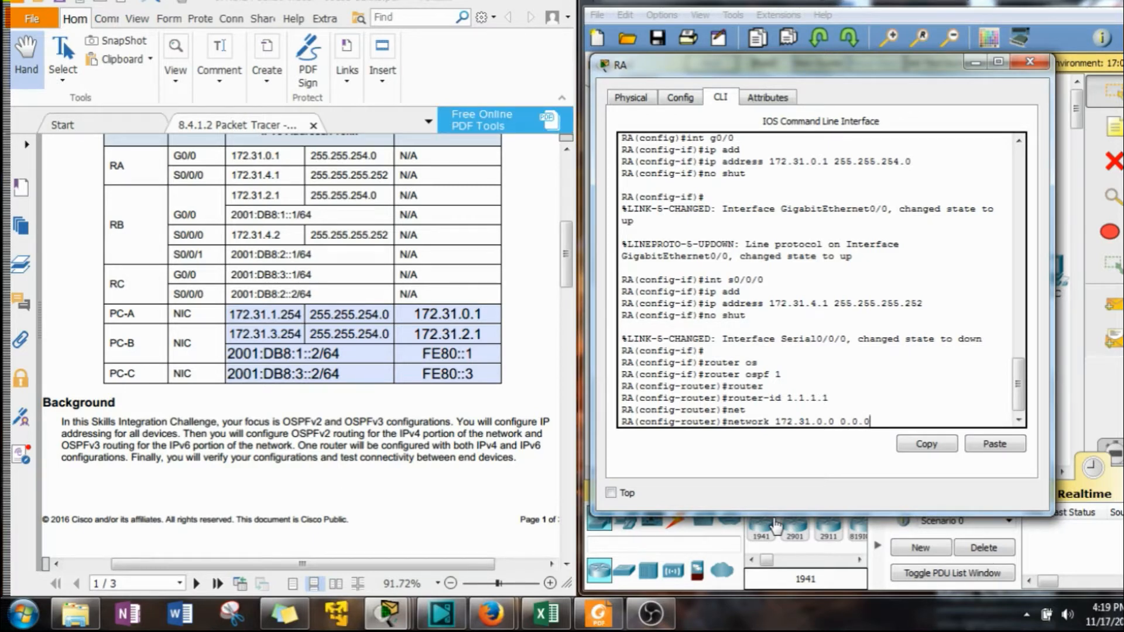
text(0)
key(BackSpace)
text(1.255 are)
key(Tab)
text(0)
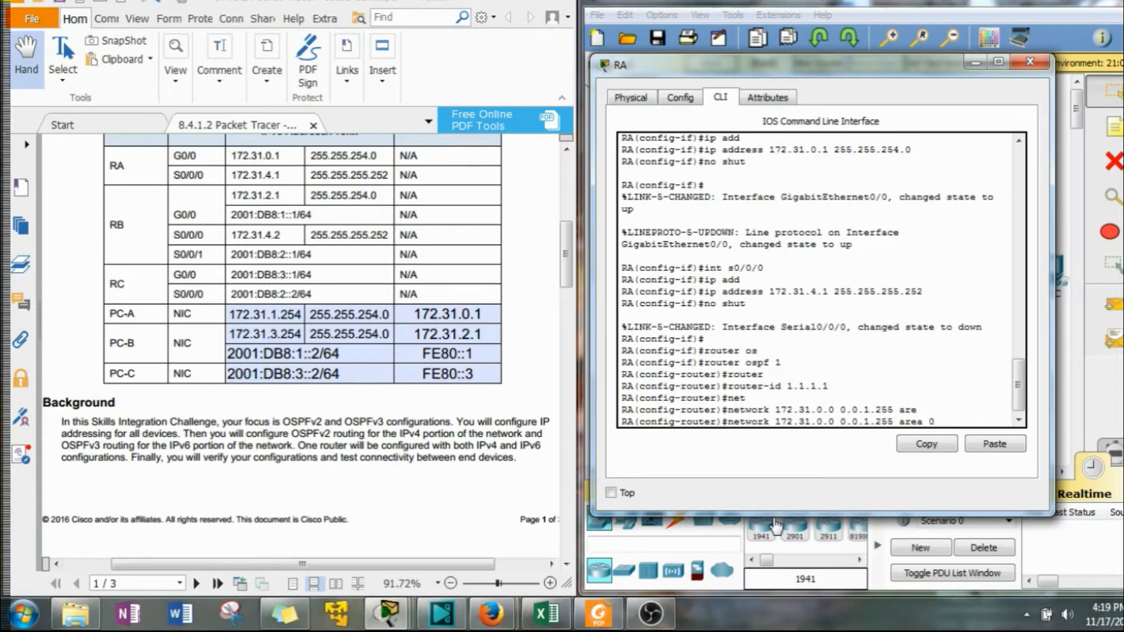
key(Return)
Advertise network 172.31.4.0 with wildcard 0.0.0.3 in OSPF area 0.
key(Up)
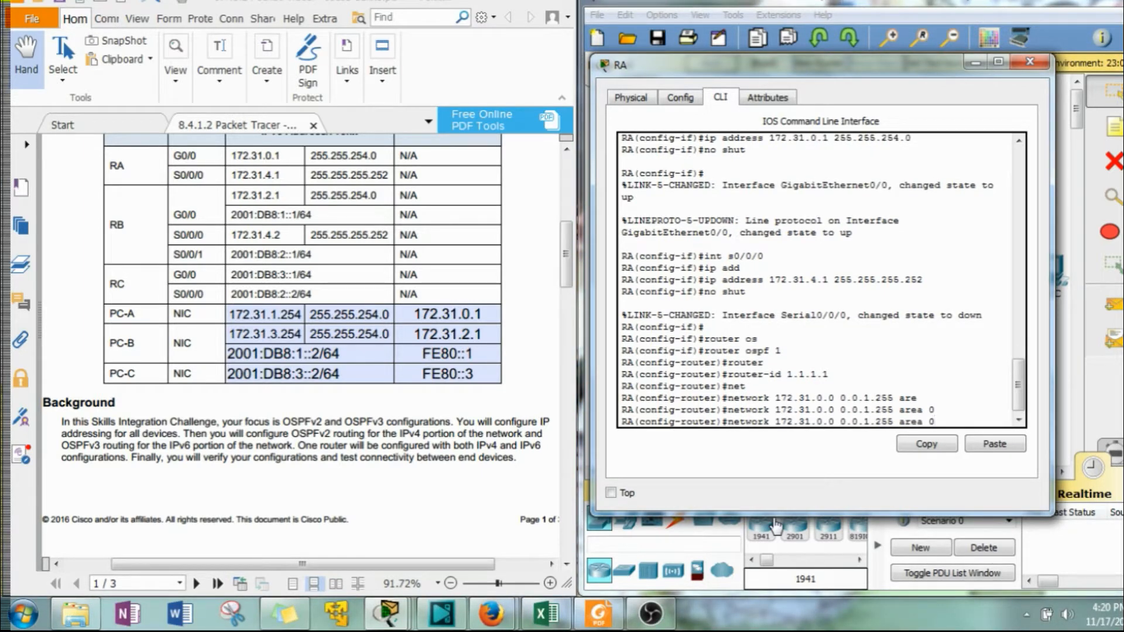
key(Left)
key(Left)
key(Left)
key(Left)
key(Left)
key(Left)
key(Left)
key(BackSpace)
key(BackSpace)
key(BackSpace)
text(3)
key(BackSpace)
text(0)
key(BackSpace)
text(4)
key(Return)
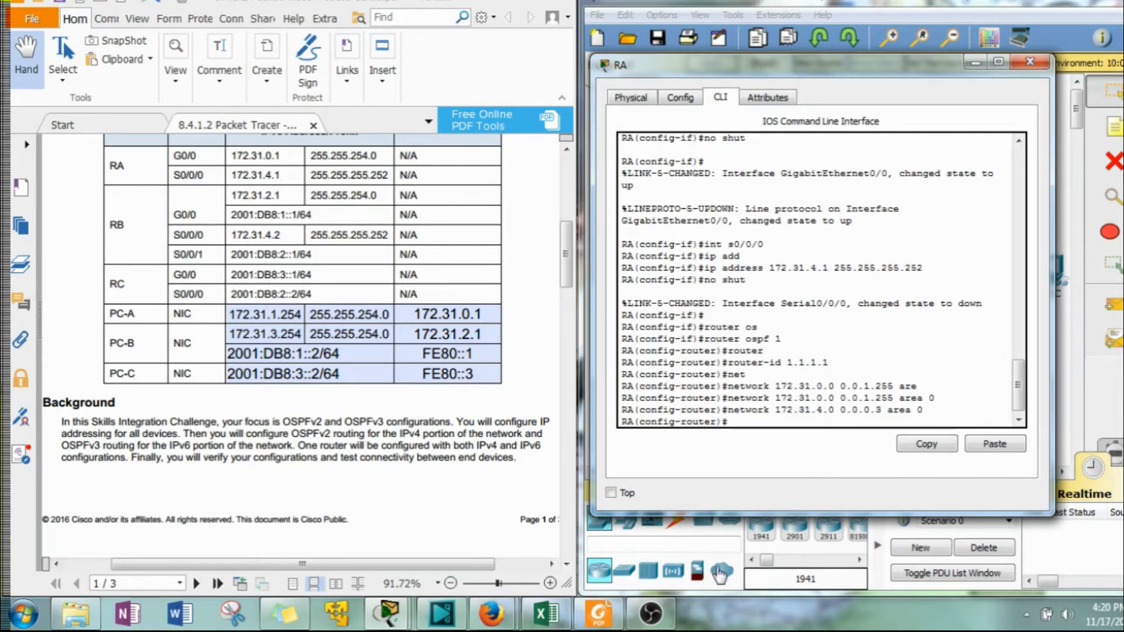
Set the GigabitEthernet0/0 LAN interface as passive in RA's OSPF process.
drag(563, 244, 564, 328)
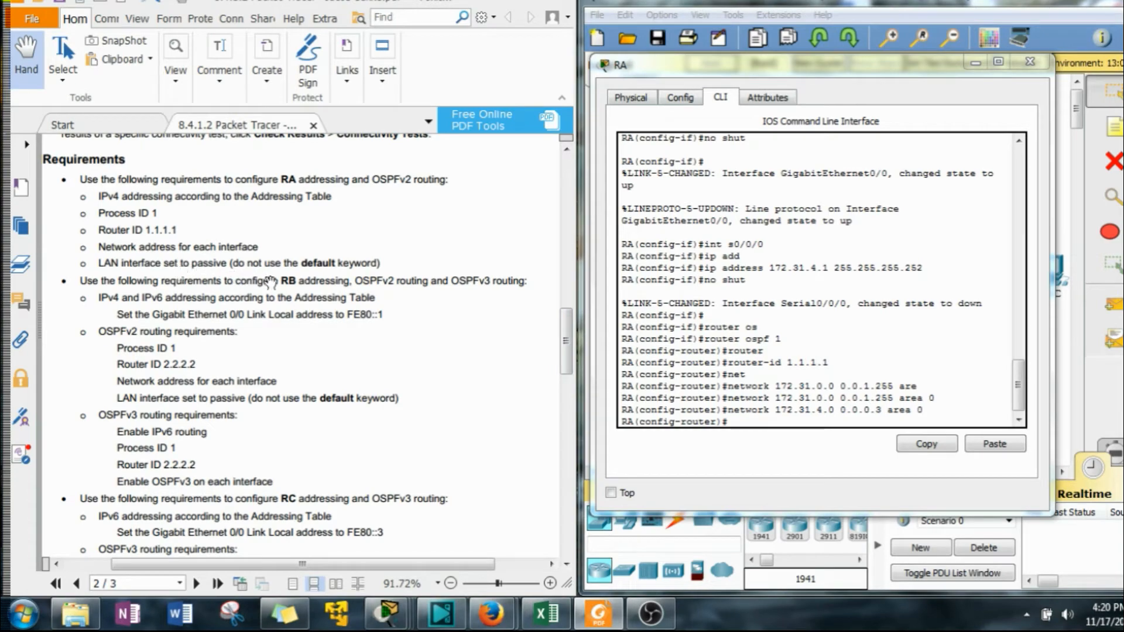
drag(566, 325, 567, 222)
drag(913, 62, 389, 52)
drag(713, 368, 642, 181)
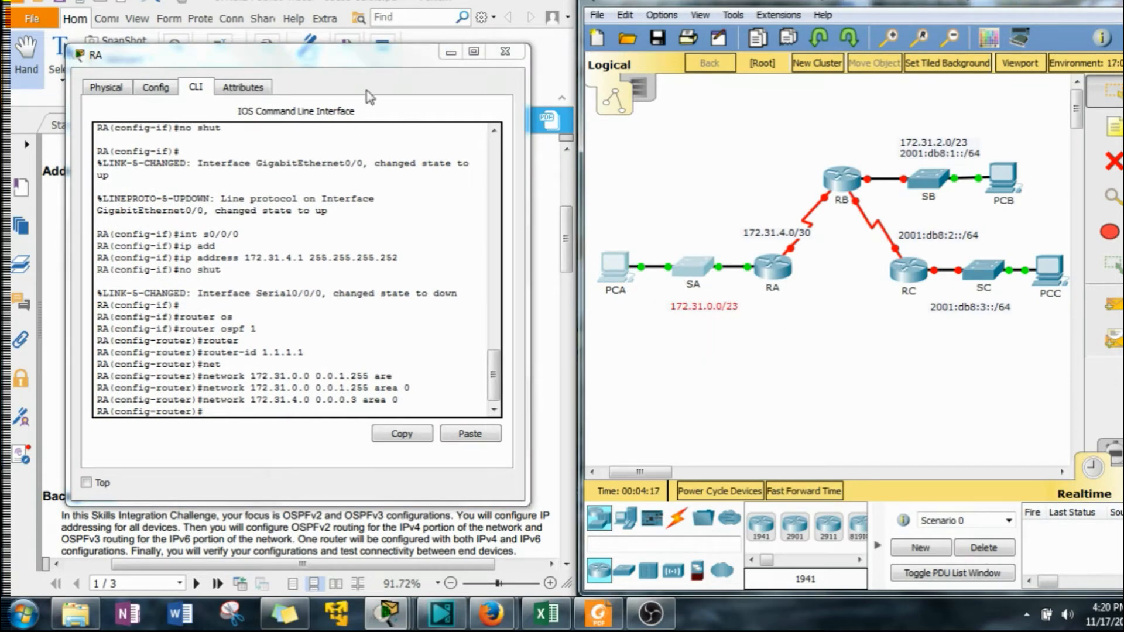
drag(352, 56, 825, 69)
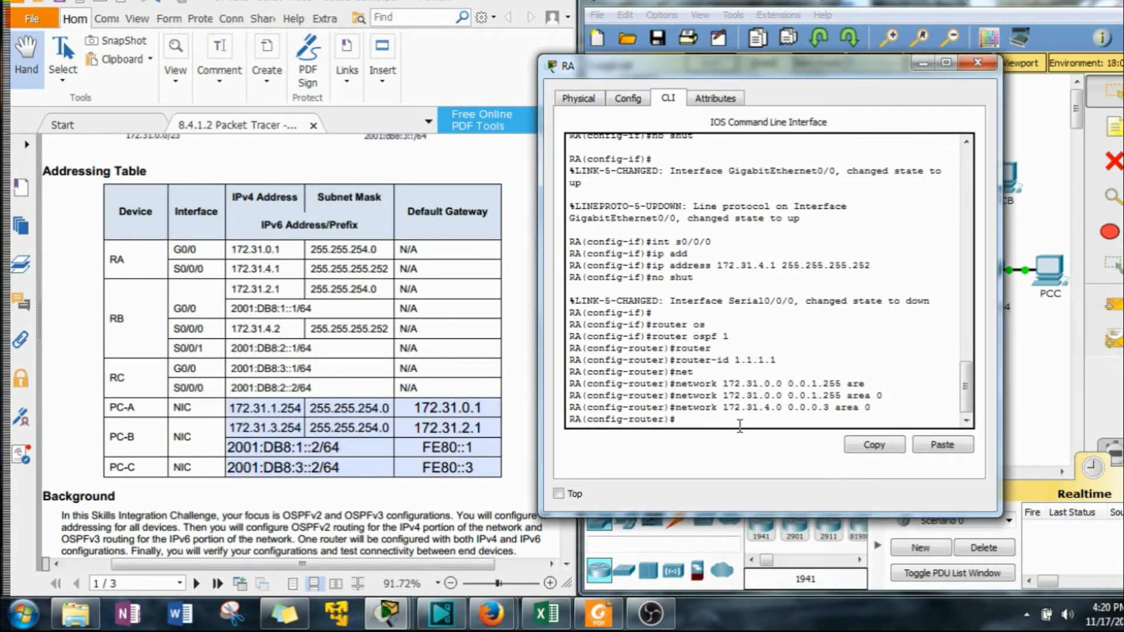
mouse_move(650, 613)
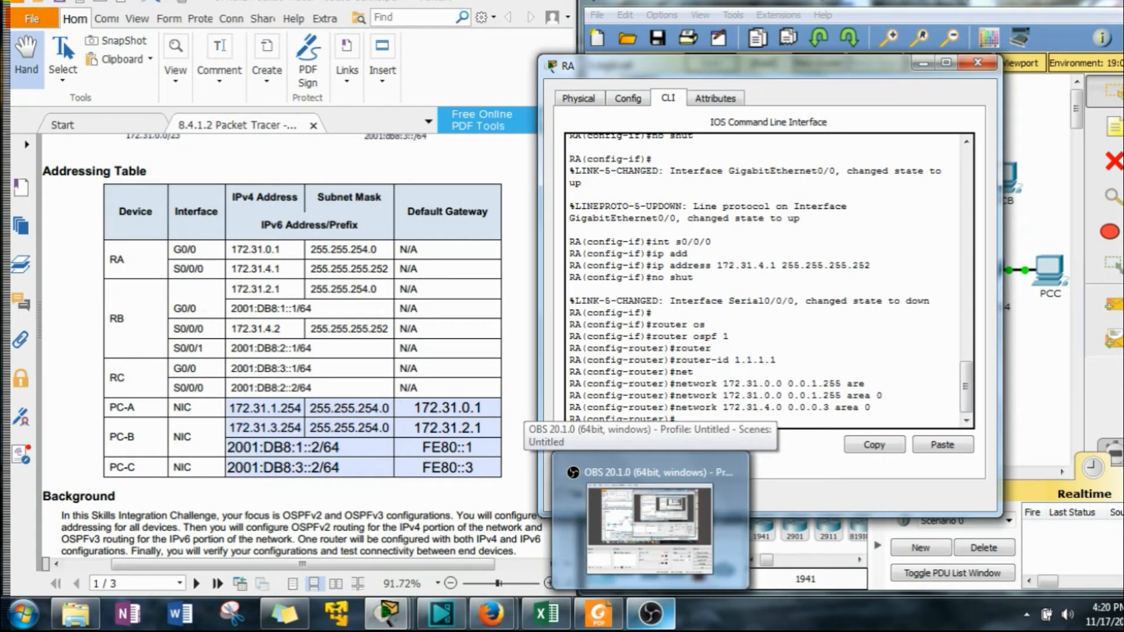
text(s)
key(Tab)
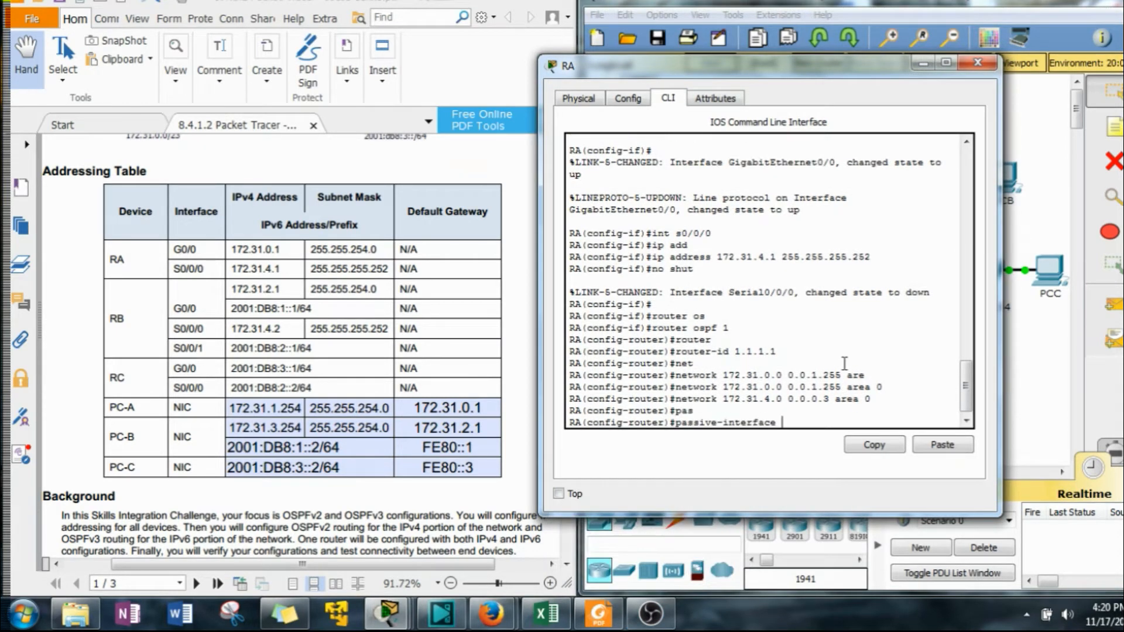
text(g0/0)
key(Return)
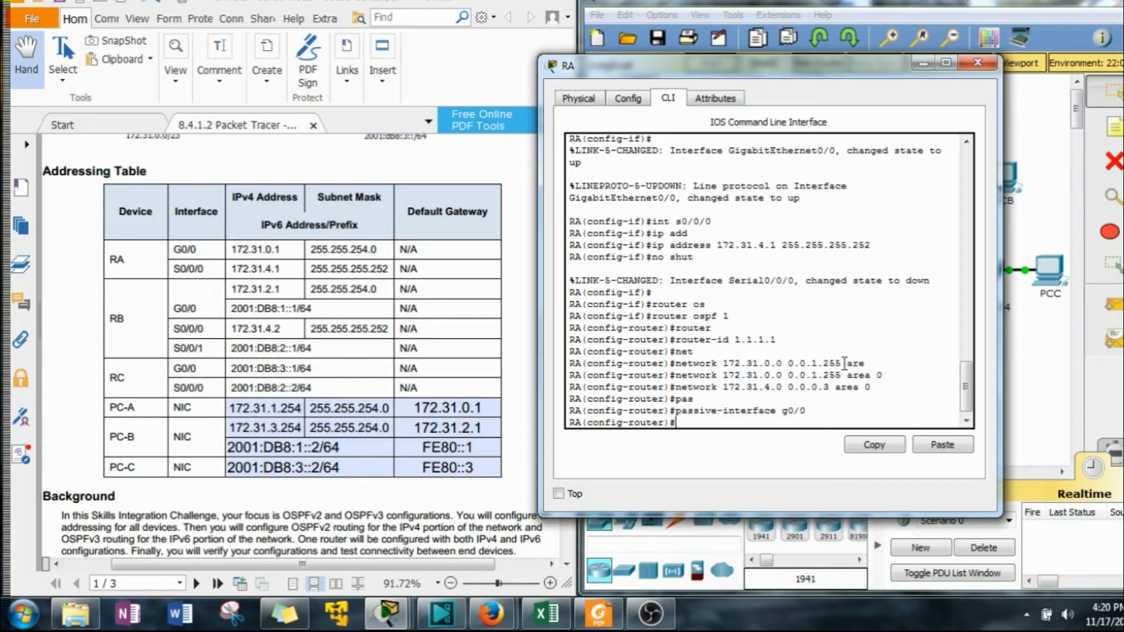
Leave RA's router configuration, close RA, and open router RB's command line.
text(exit)
key(Return)
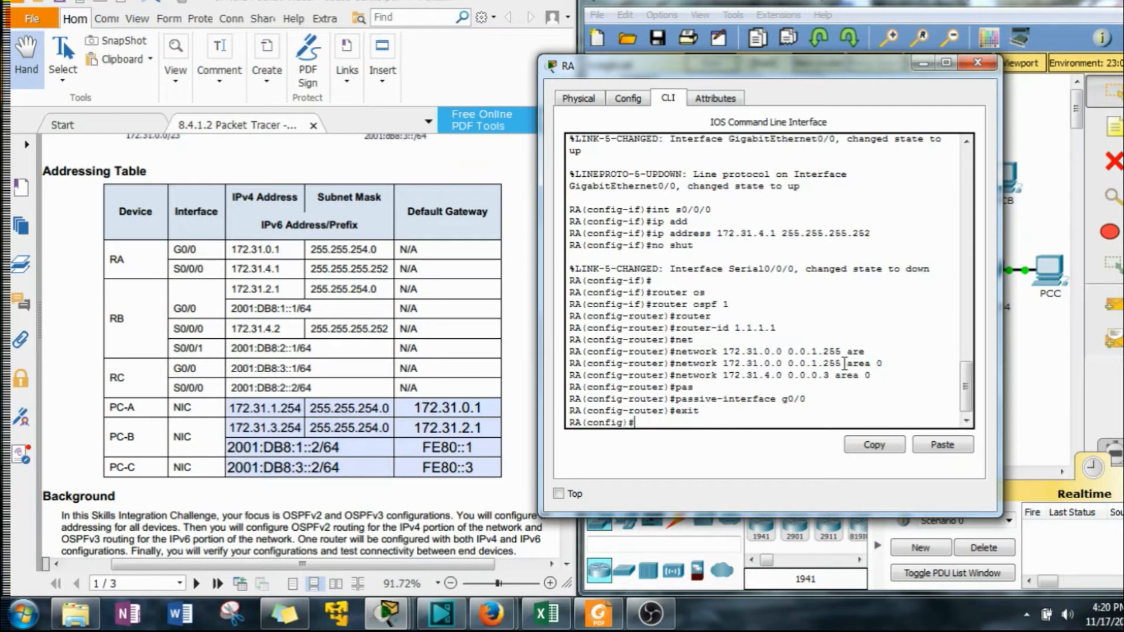
click(977, 62)
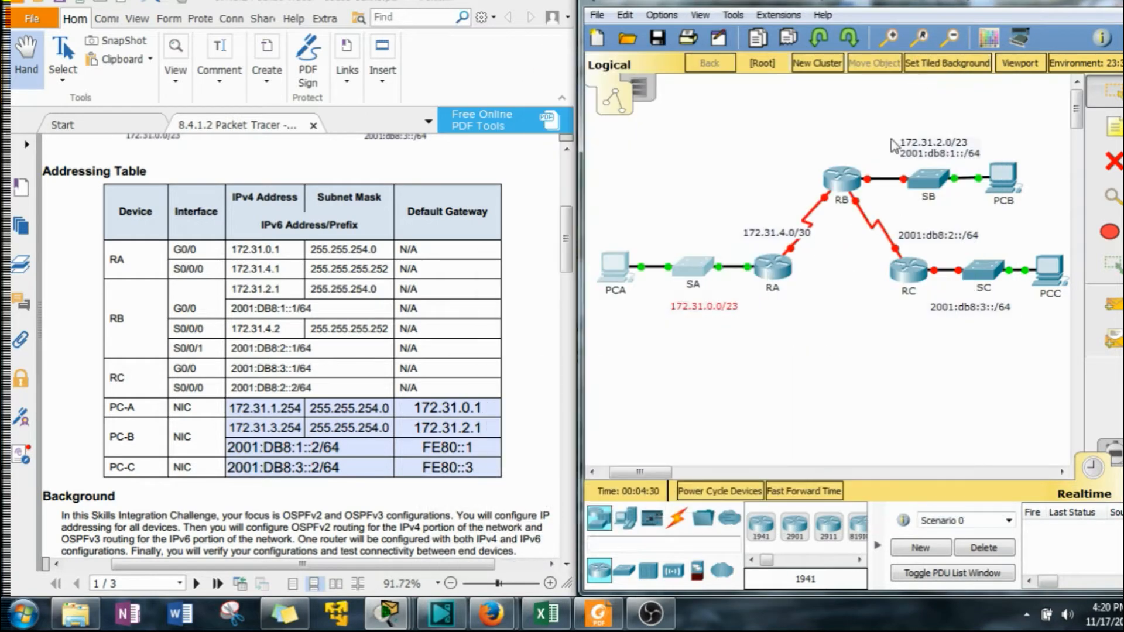
click(843, 180)
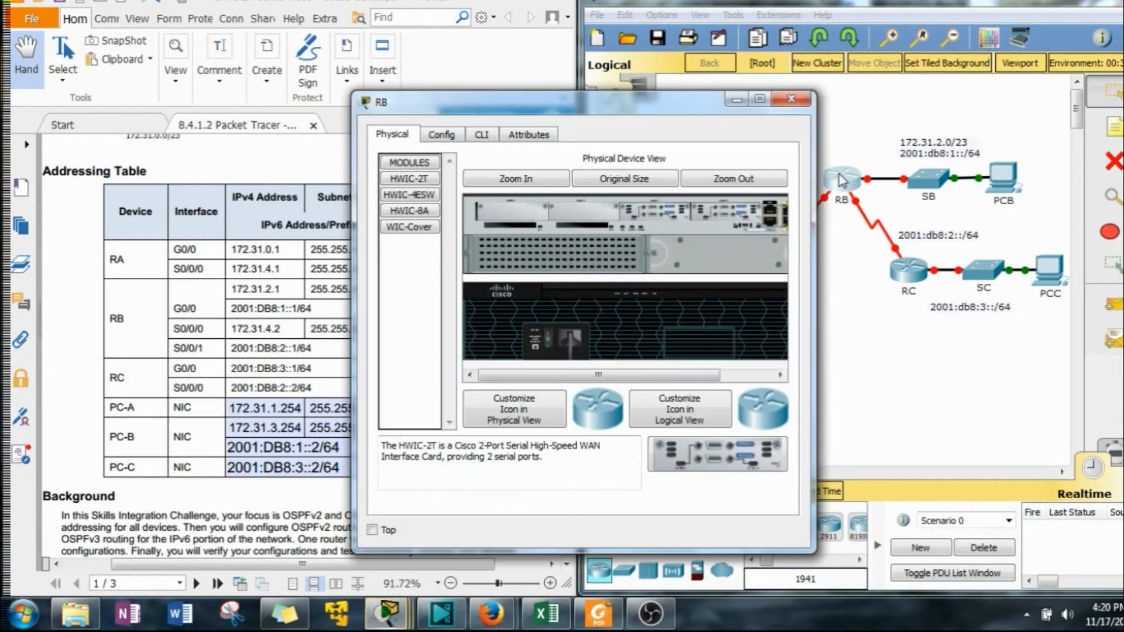
drag(764, 85, 847, 38)
drag(564, 225, 552, 353)
click(734, 70)
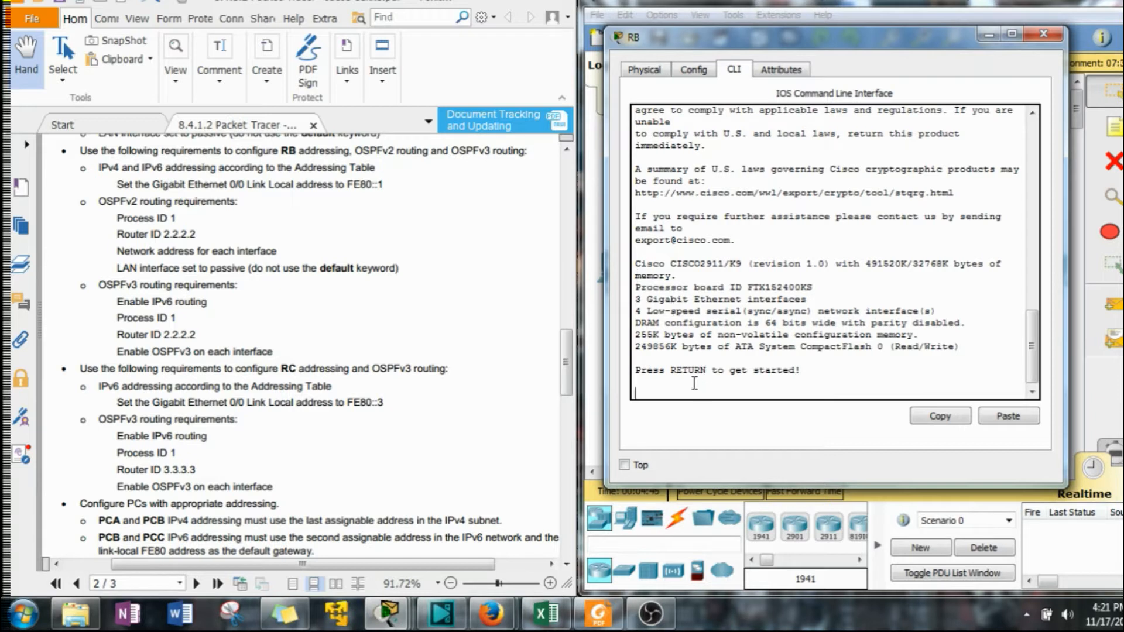
key(Return)
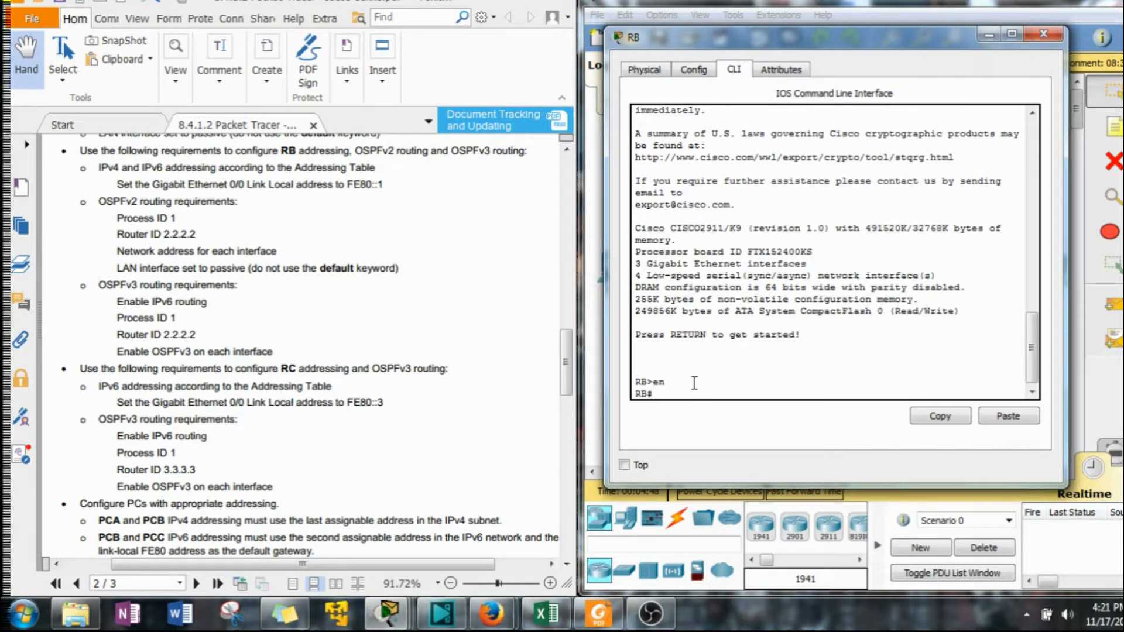
Enter global configuration on RB and enable ipv6 unicast-routing.
text(conf t)
key(Return)
text(ip)
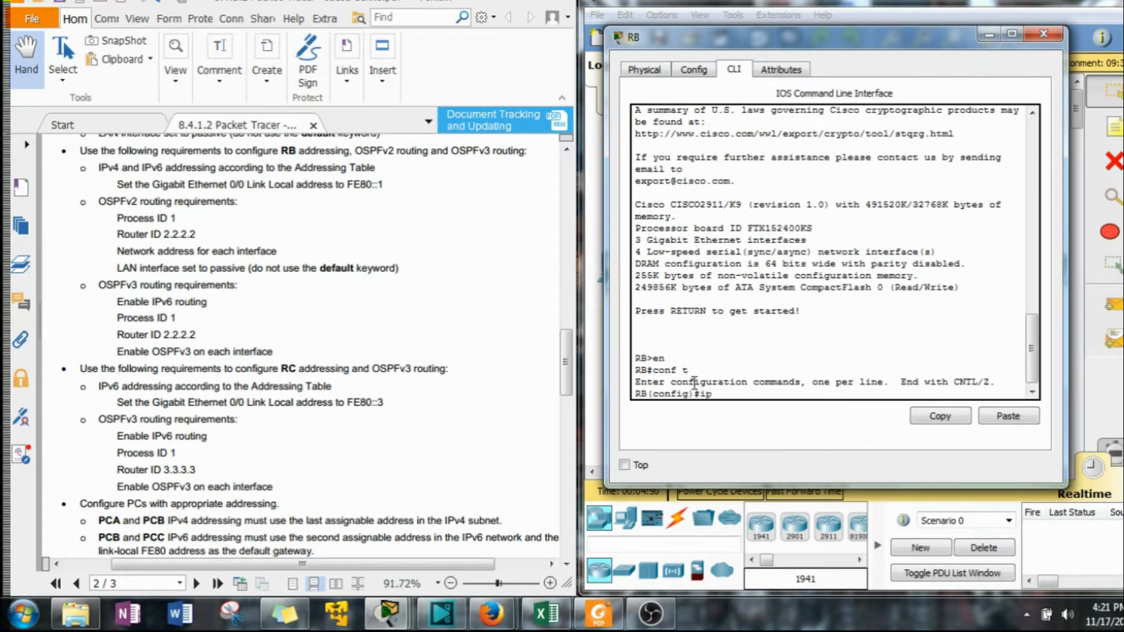
text(v6 un)
key(Tab)
key(Return)
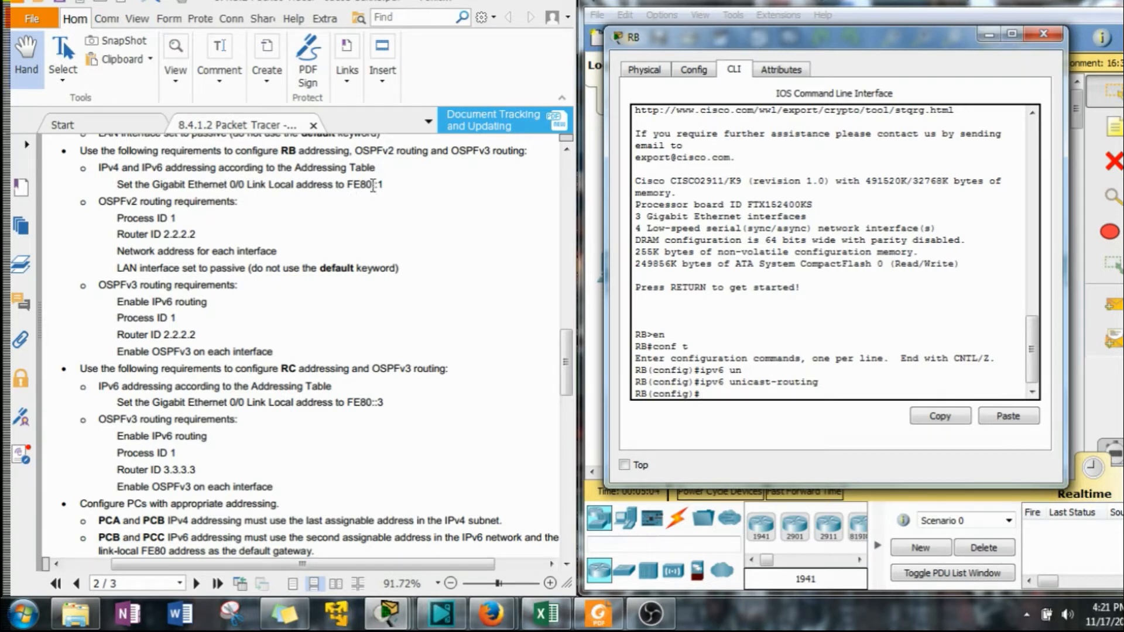
On RB's GigabitEthernet0/0, set the IPv6 link-local address FE80::1 copied from the requirements.
drag(384, 185, 351, 184)
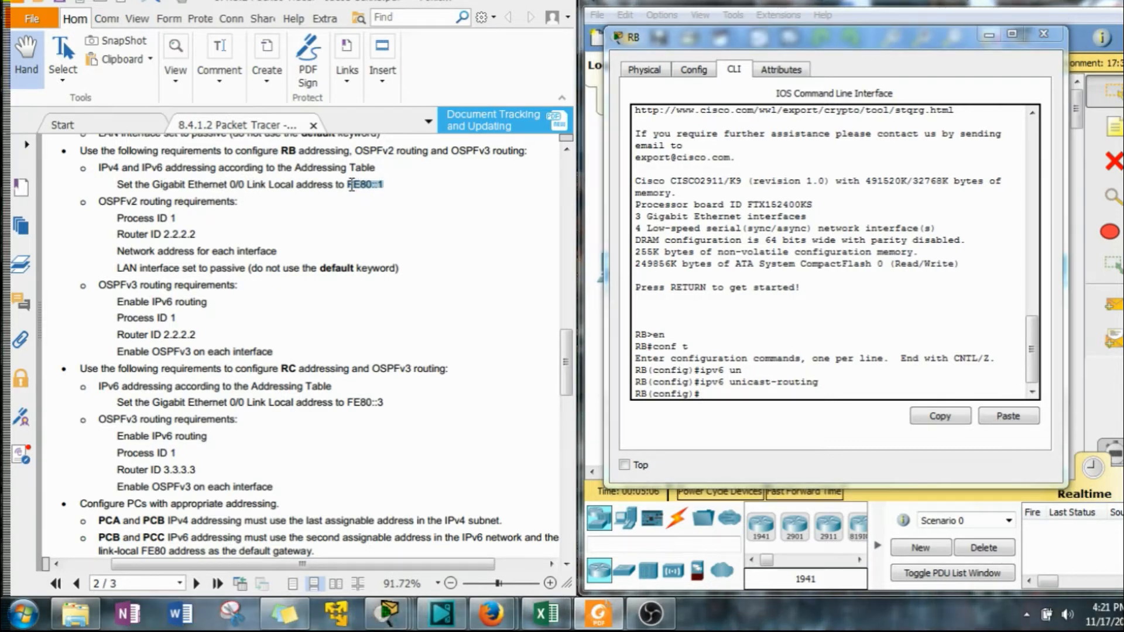
right_click(357, 184)
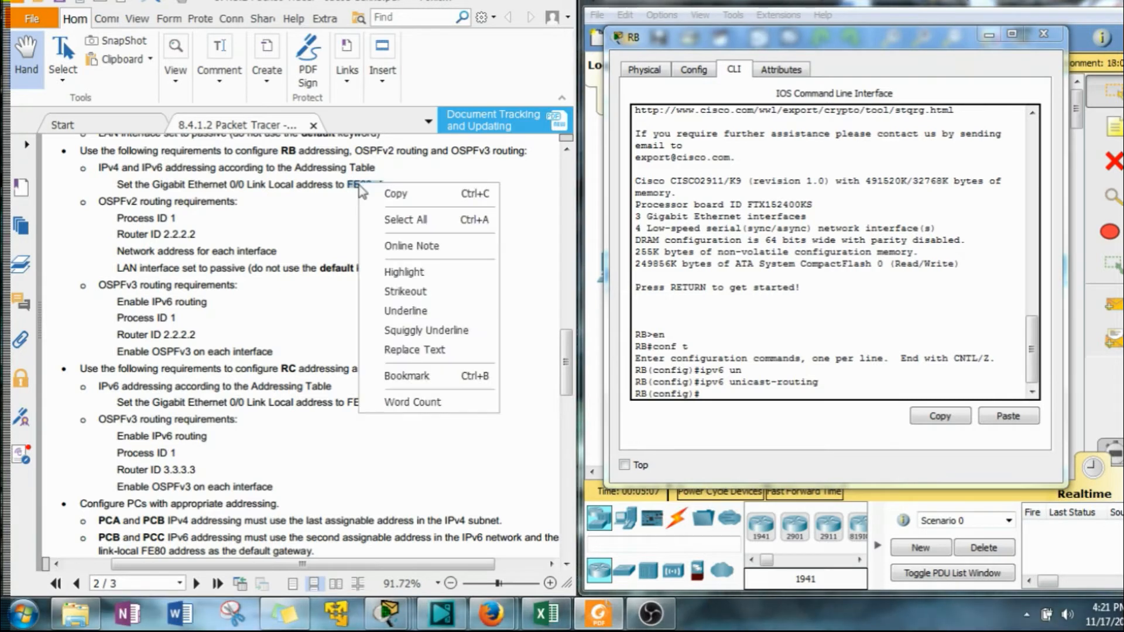
click(400, 202)
click(738, 413)
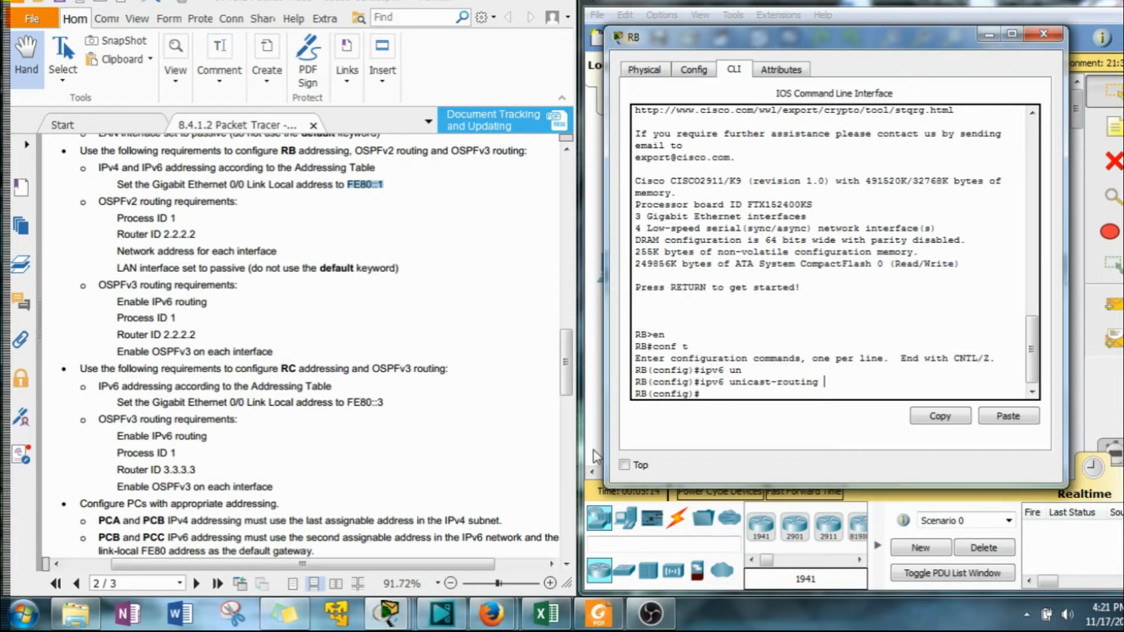
text(int g0/0)
key(Return)
text(ipv)
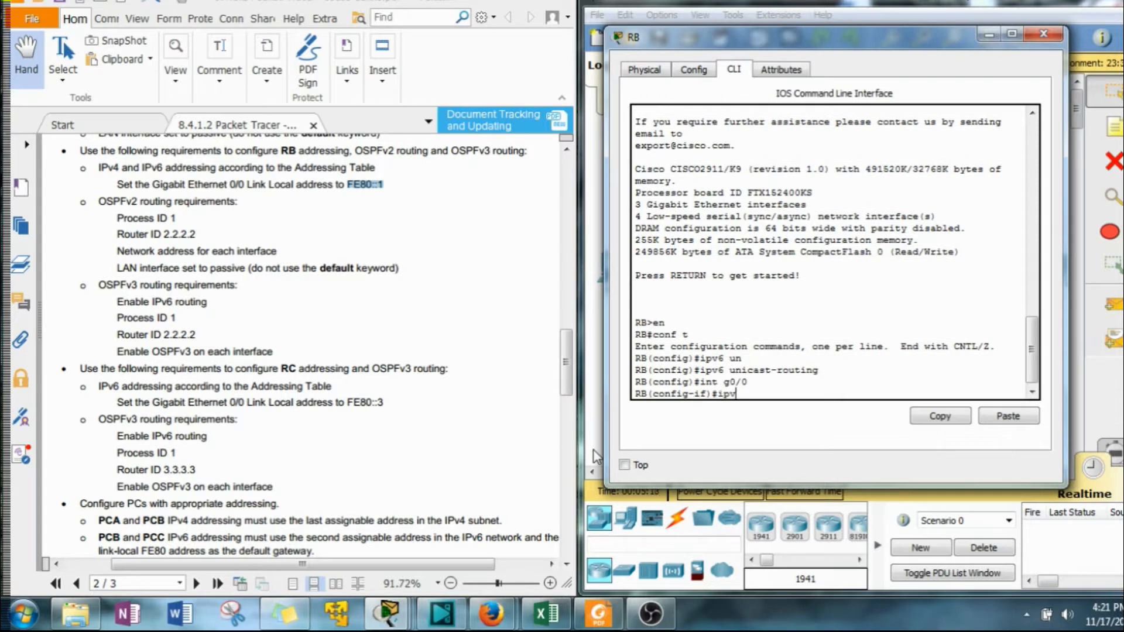
text(6 add)
key(Tab)
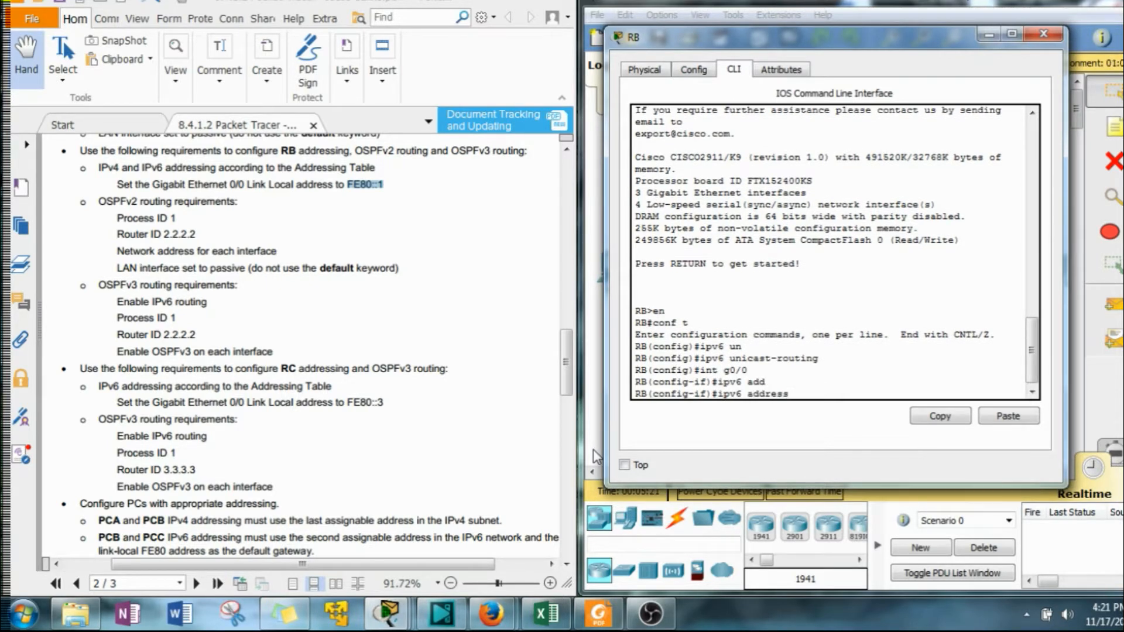
click(983, 423)
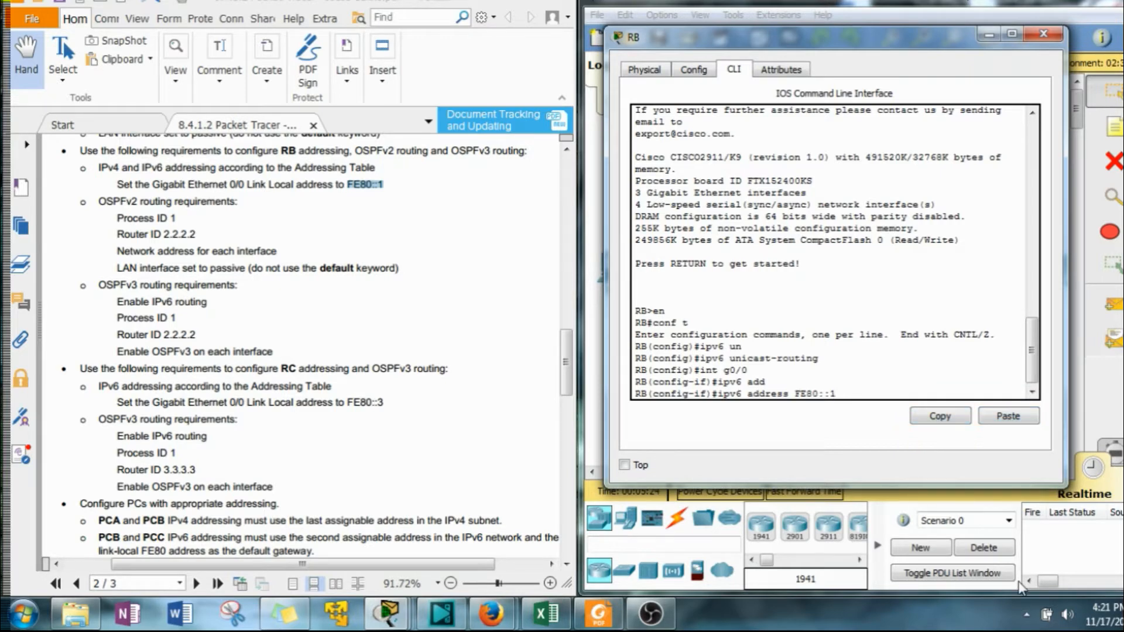
text(l)
key(Tab)
key(Return)
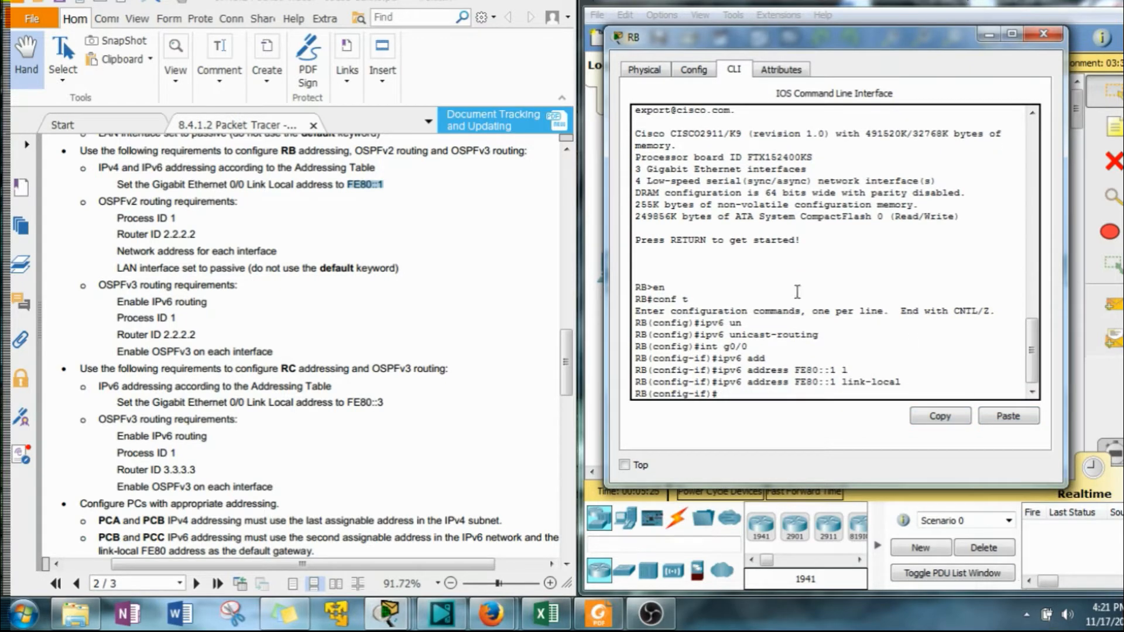
Assign IPv4 address 172.31.2.1 with mask 255.255.254.0 to RB's GigabitEthernet0/0.
drag(568, 355, 580, 265)
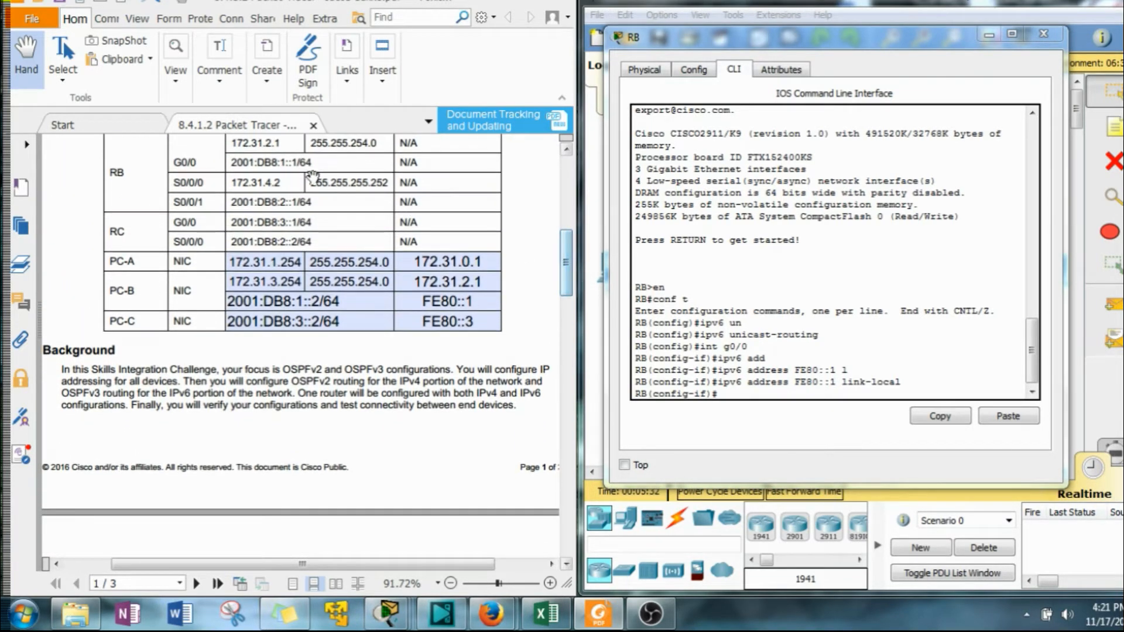
click(757, 410)
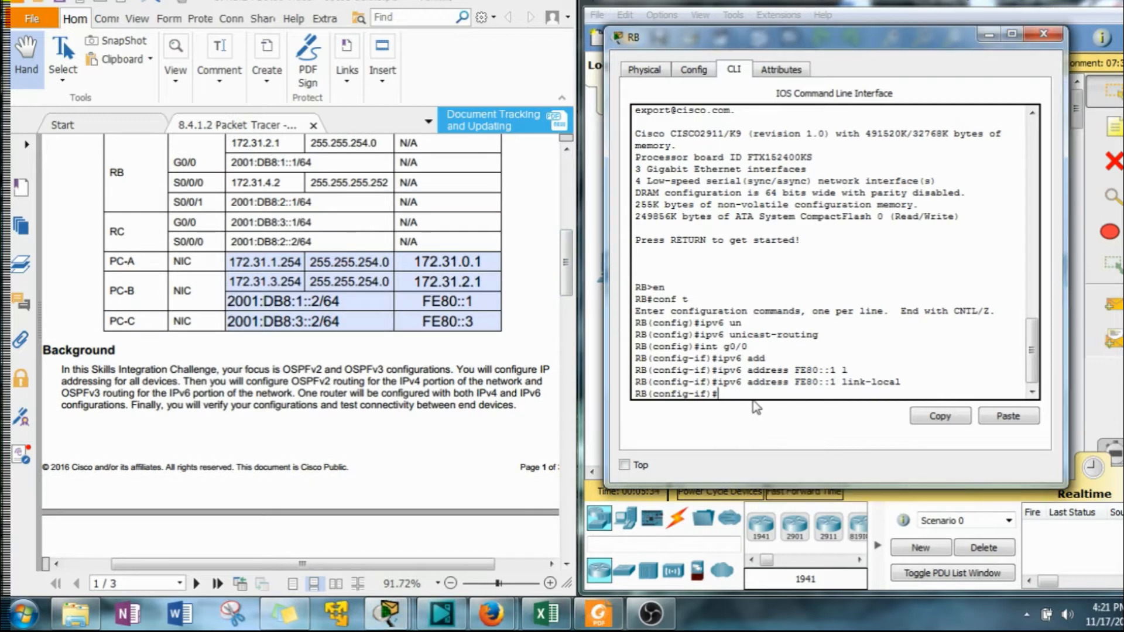
text(ipv6)
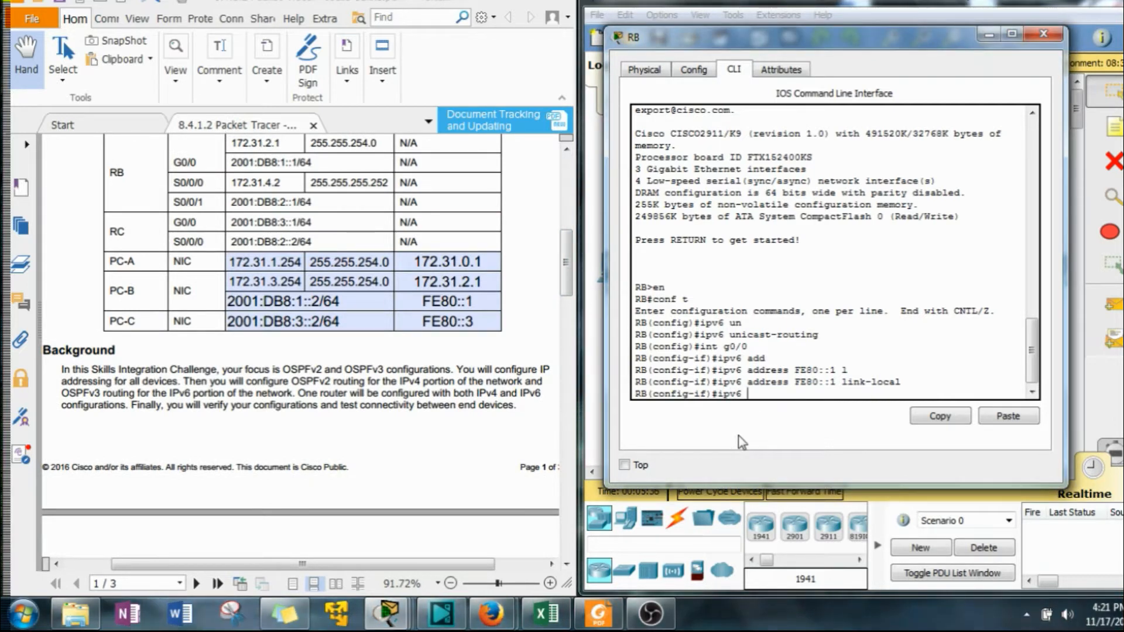
key(BackSpace)
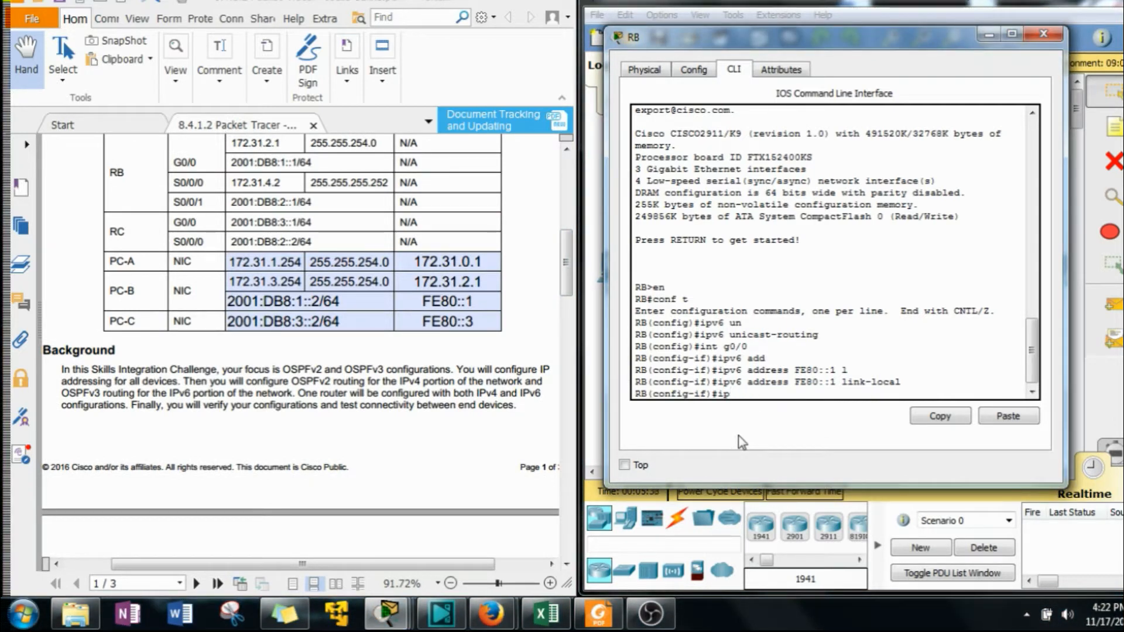
text(add)
key(Tab)
text(172)
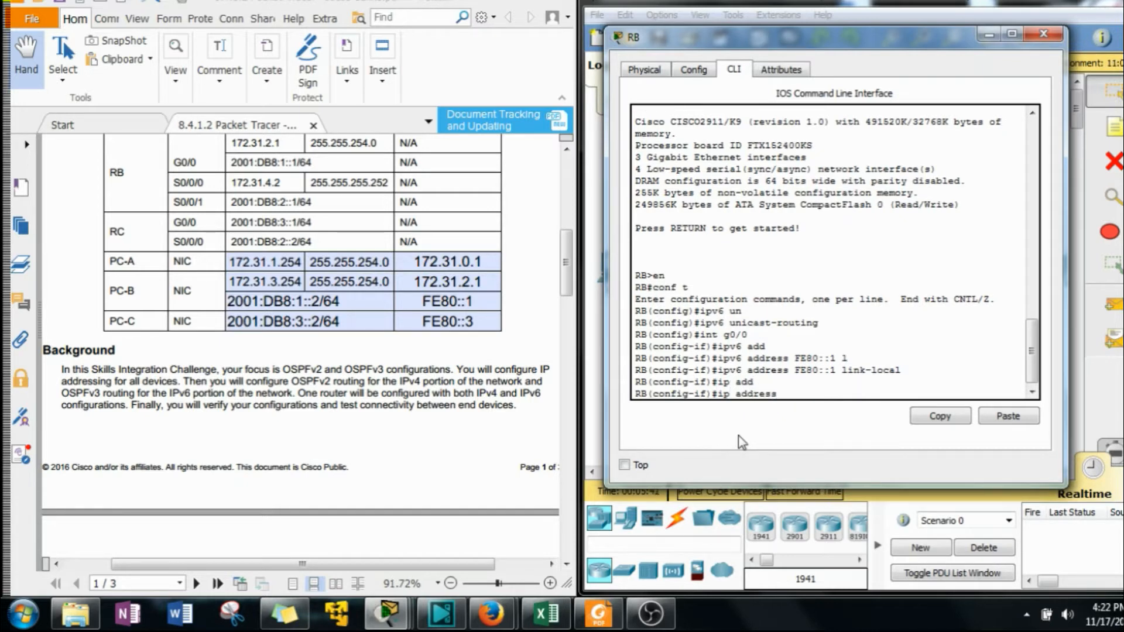
text(.31.2.1 255.255.254.0)
key(Return)
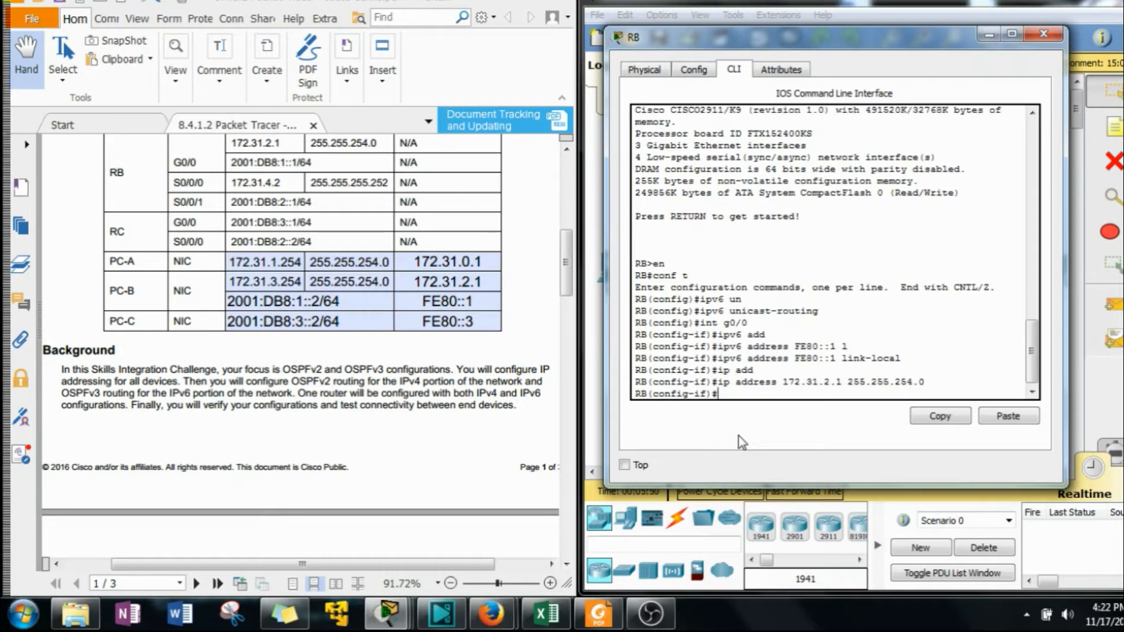
Assign IPv6 address 2001:DB8:1::1/64 to GigabitEthernet0/0, copied from the addressing table, and enable the interface.
text(ipv6 add)
key(Tab)
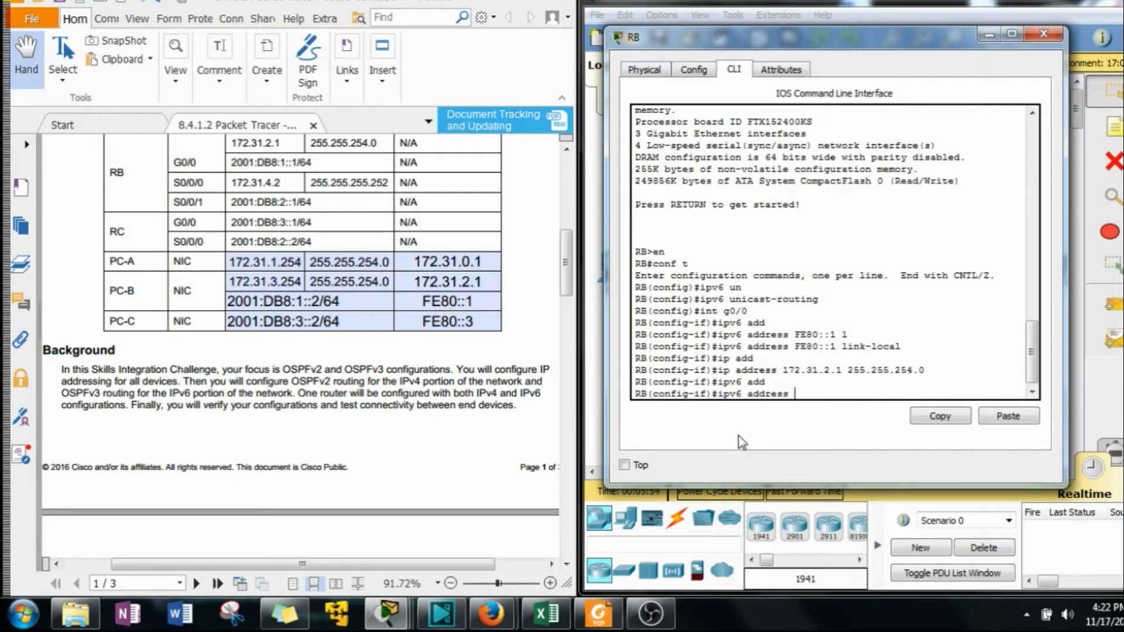
click(292, 167)
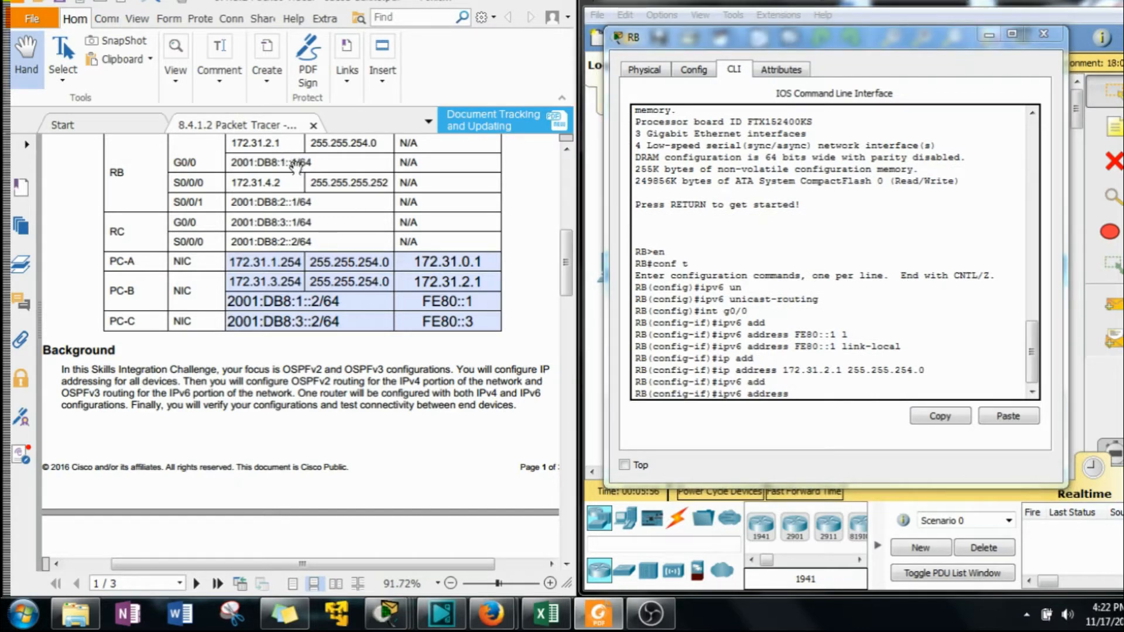
drag(313, 162, 227, 163)
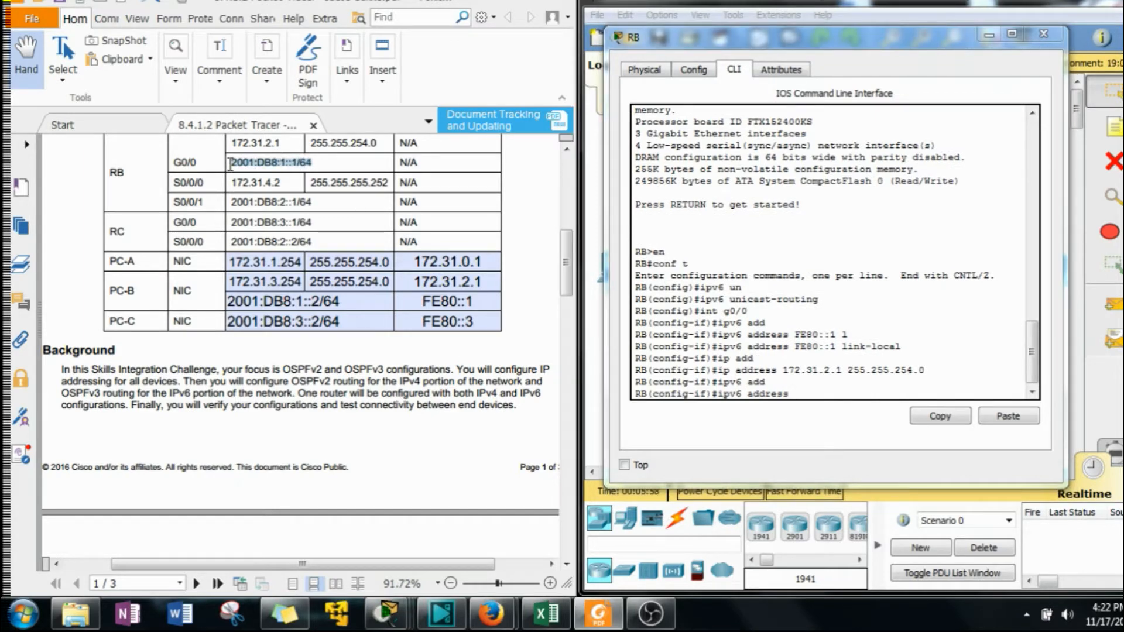
click(825, 354)
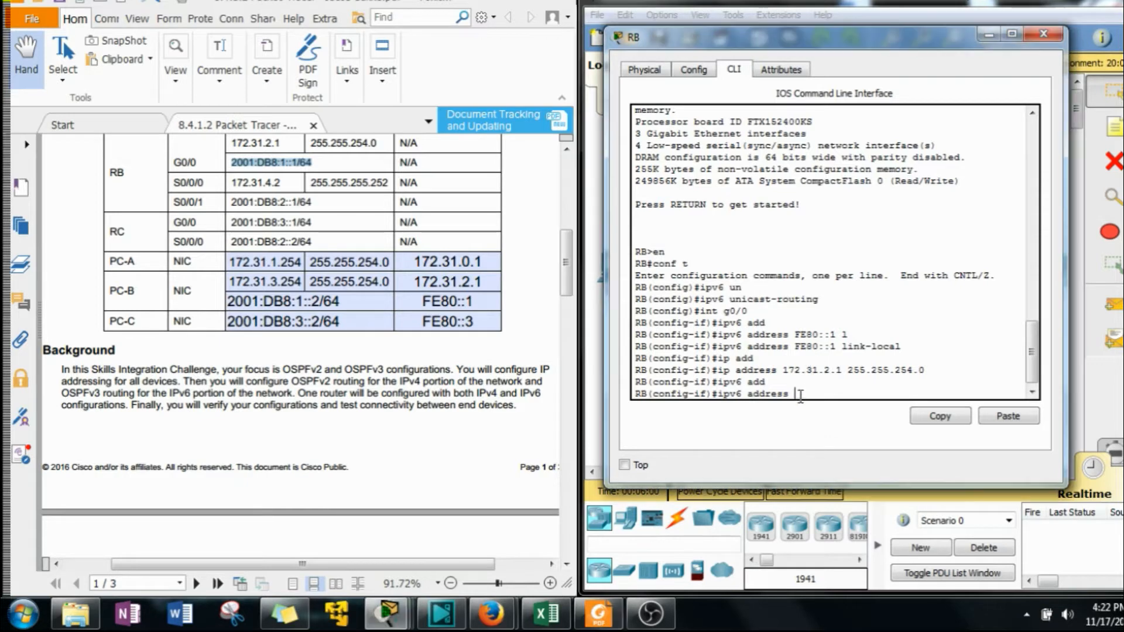
click(1008, 416)
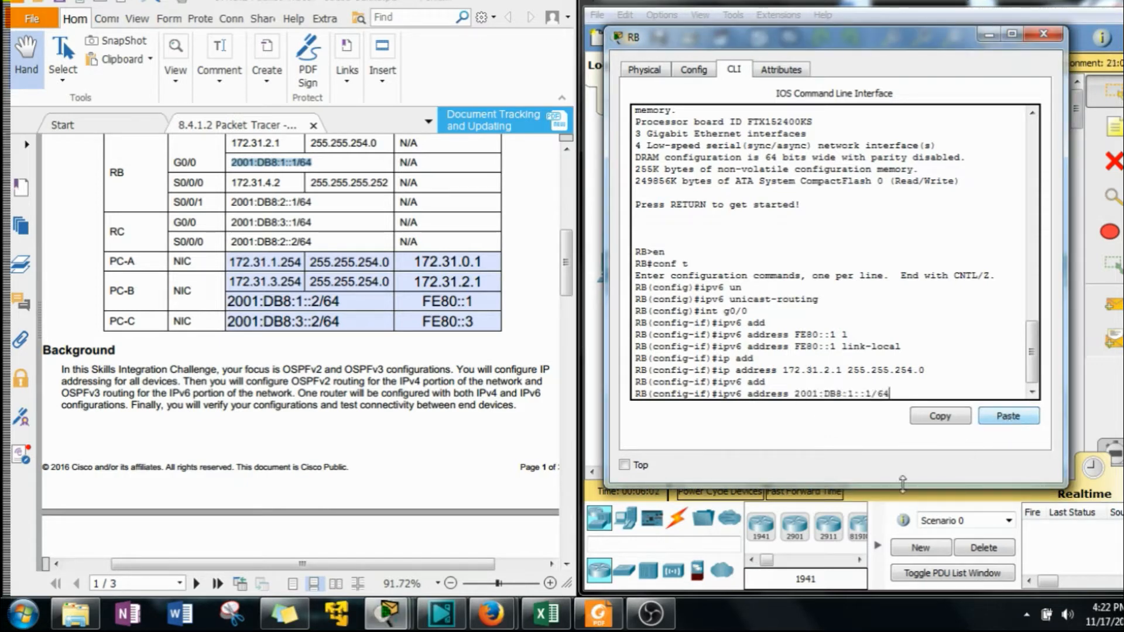
key(Return)
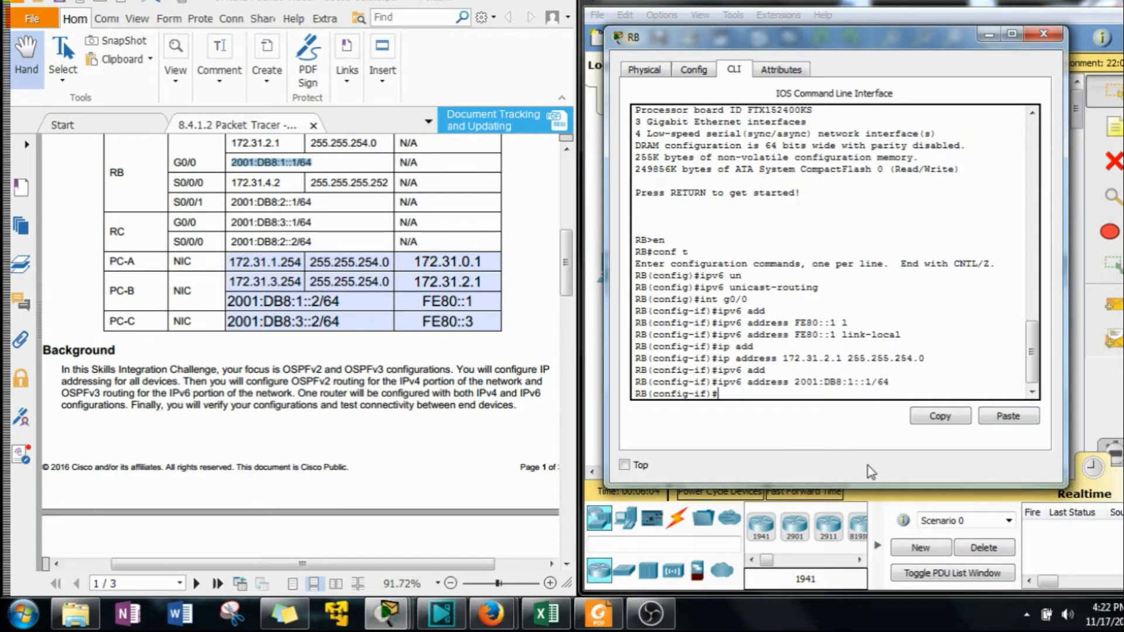
text(no shut)
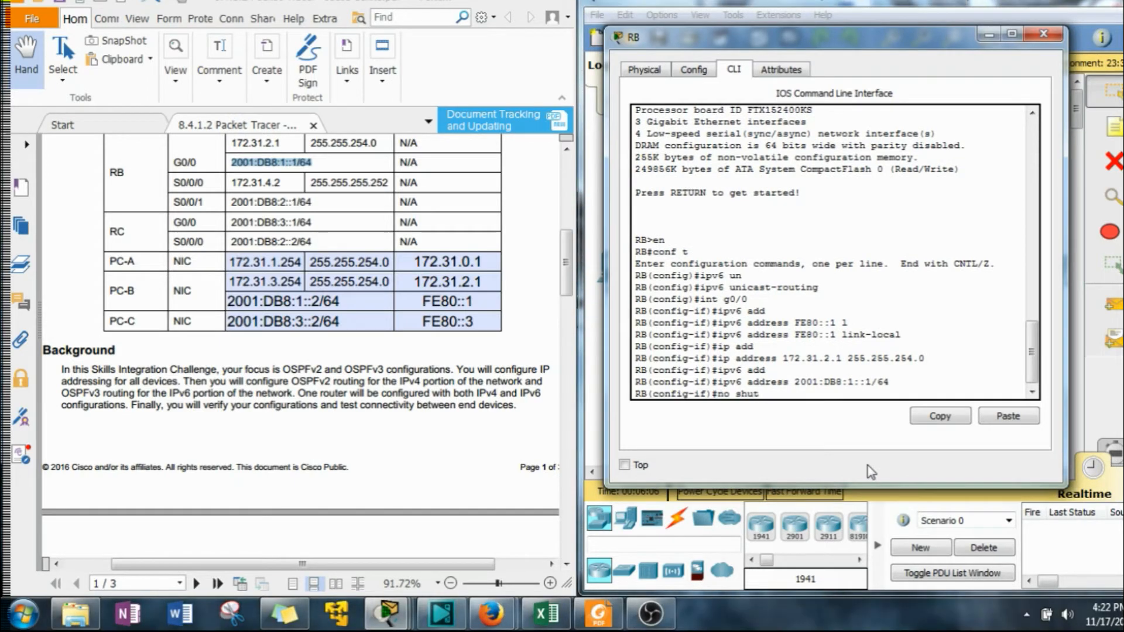
key(Return)
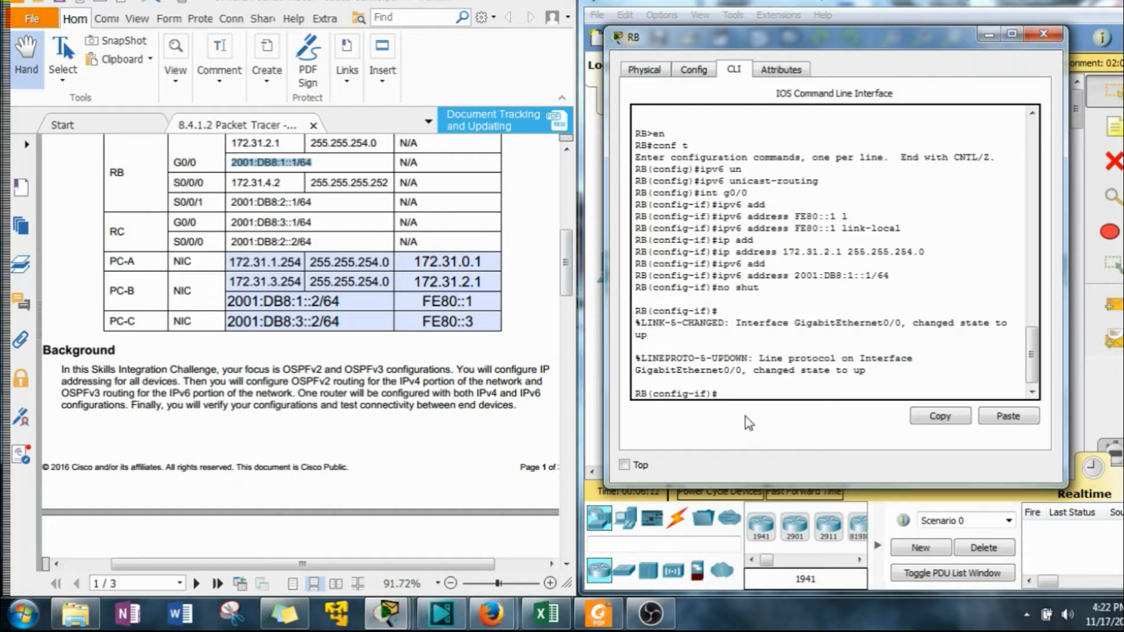
On RB's Serial0/0/0, assign IPv4 address 172.31.4.2 with mask 255.255.254.0 and enable the interface.
text(int s0/0/0)
key(Return)
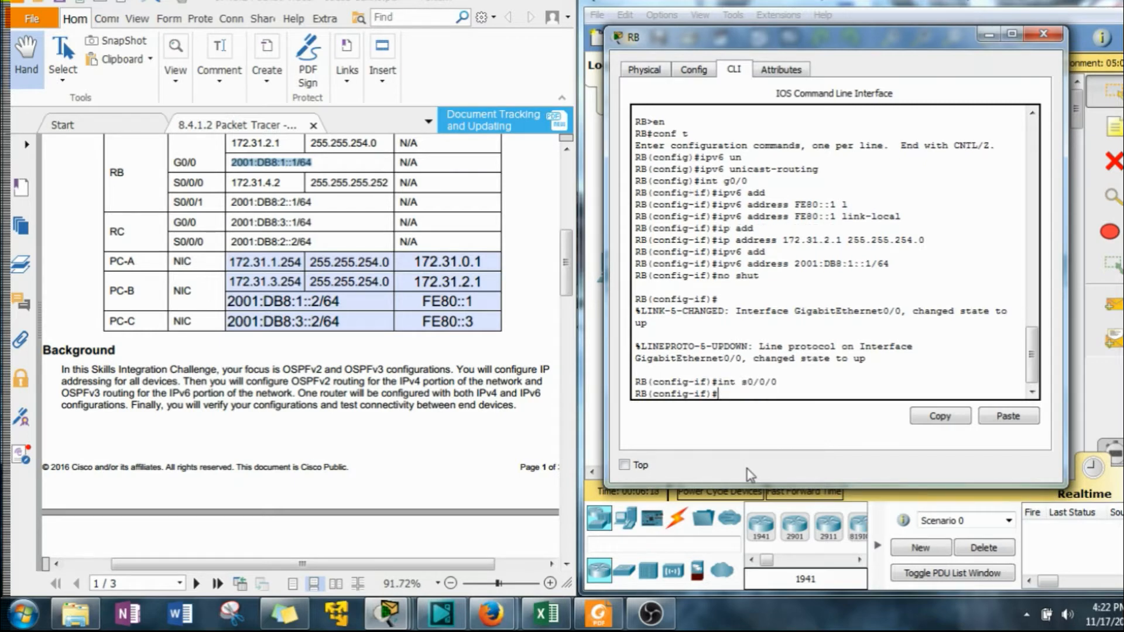
text(ip add)
key(Tab)
text(172.)
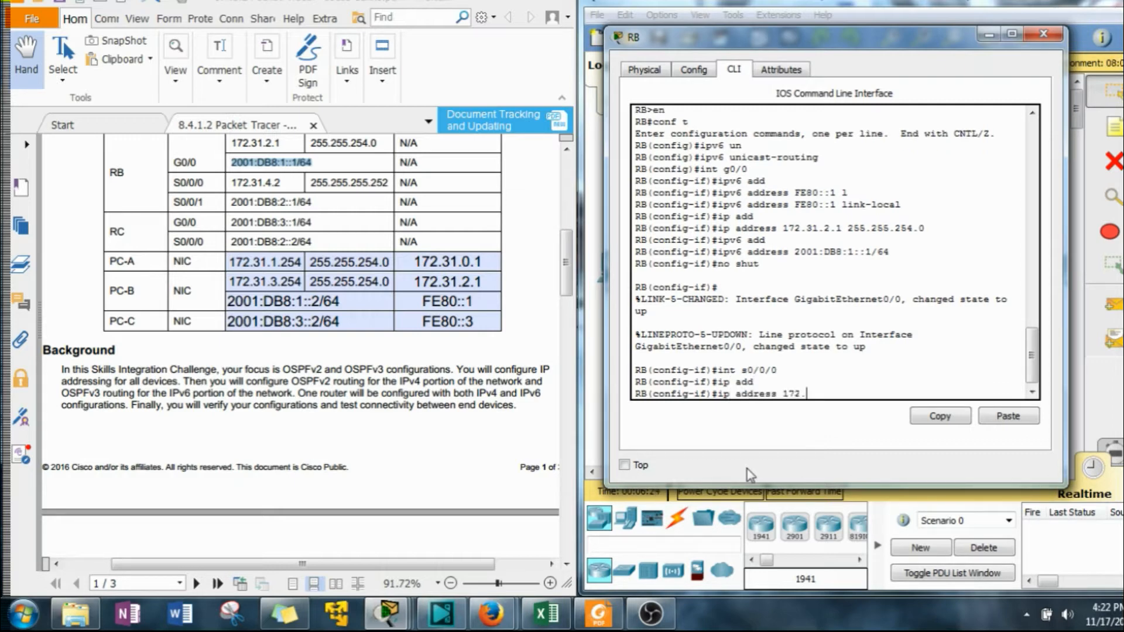
text(31.4.2 255.255.2554.0)
key(Return)
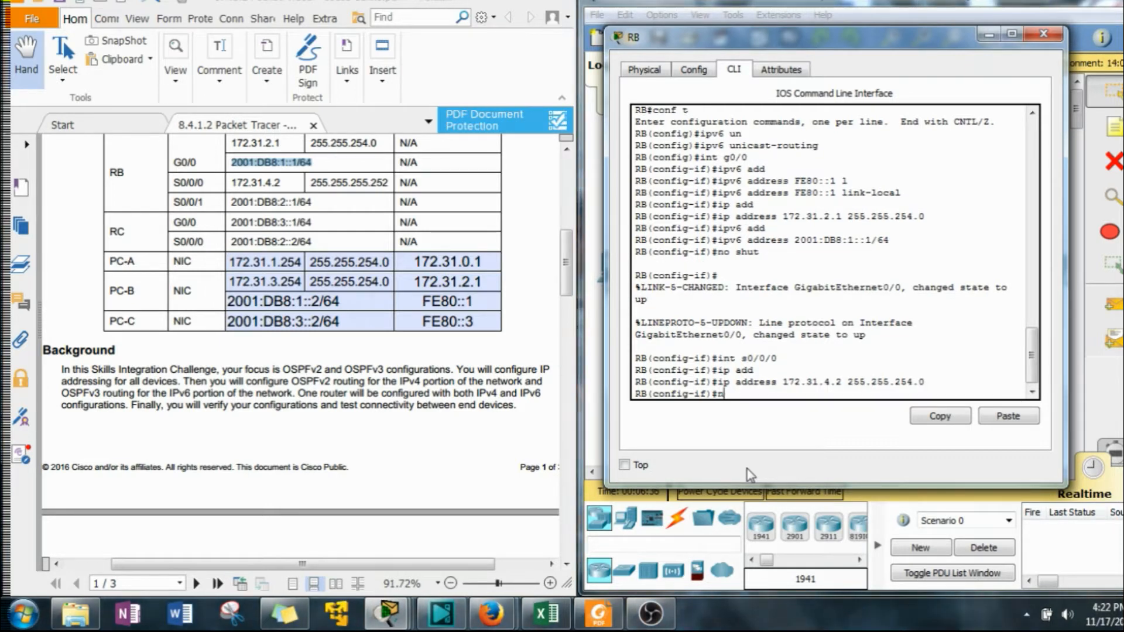
text(no shut)
key(Return)
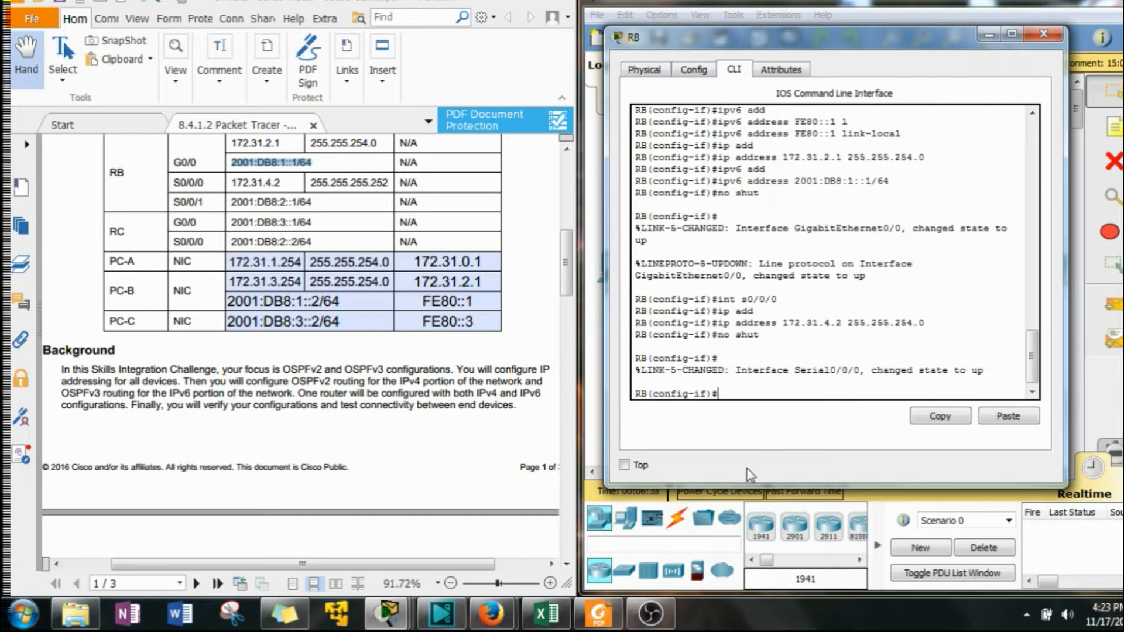
Assign IPv6 address 2001:db8:2::1/64 to RB's Serial0/0/1.
text(int)
text( s0))
text(/0/1)
key(Return)
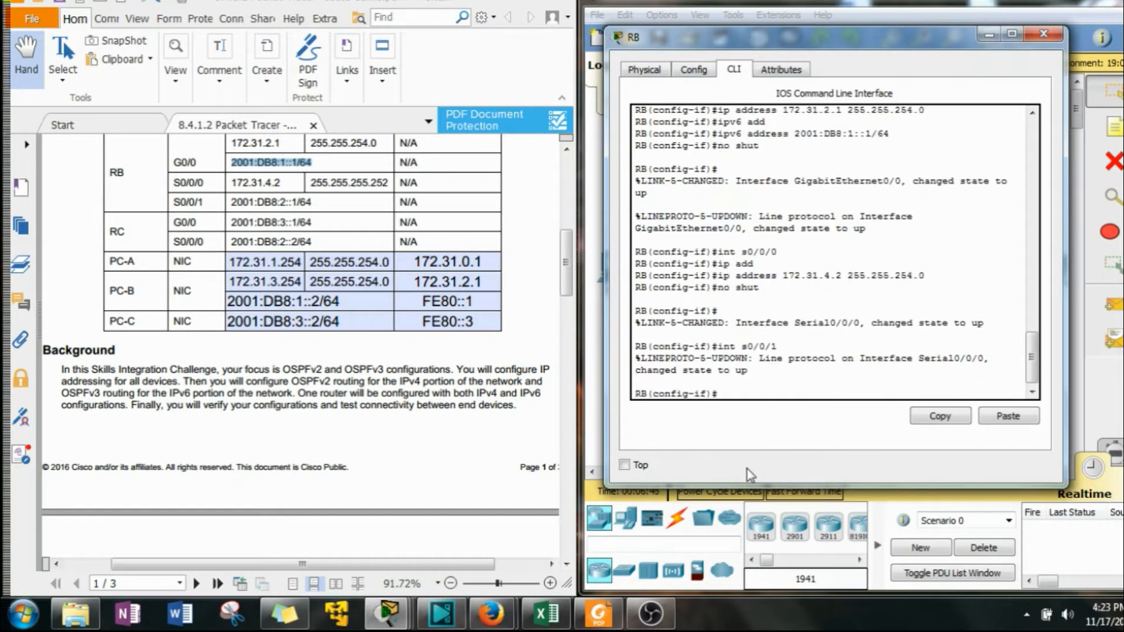
key(Up)
key(Return)
text(ip)
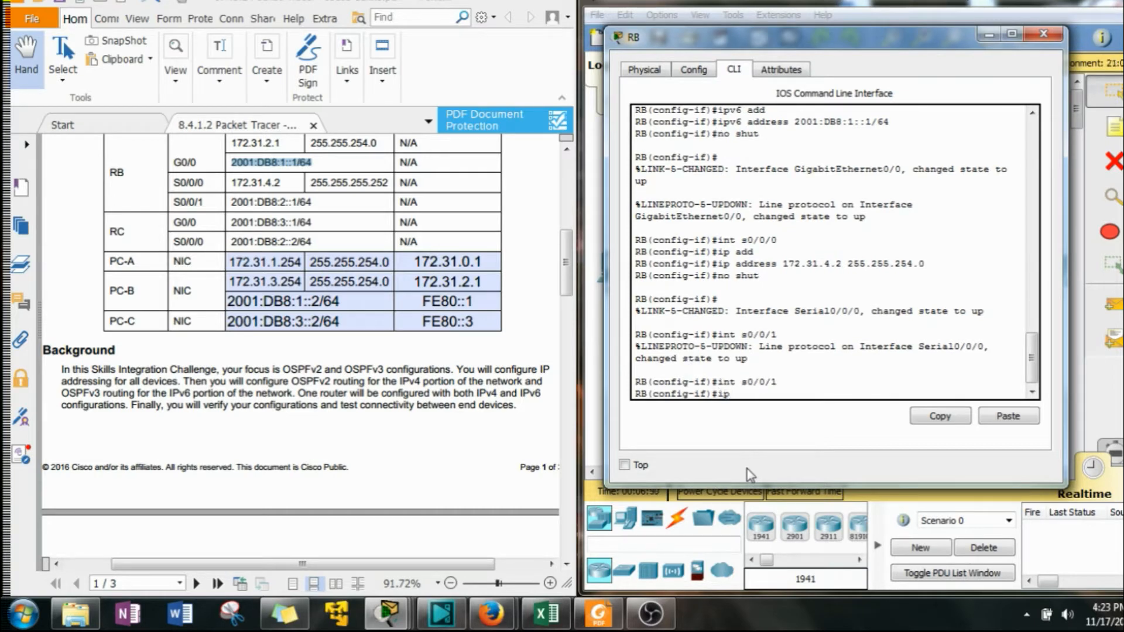
text(v6 add)
key(Tab)
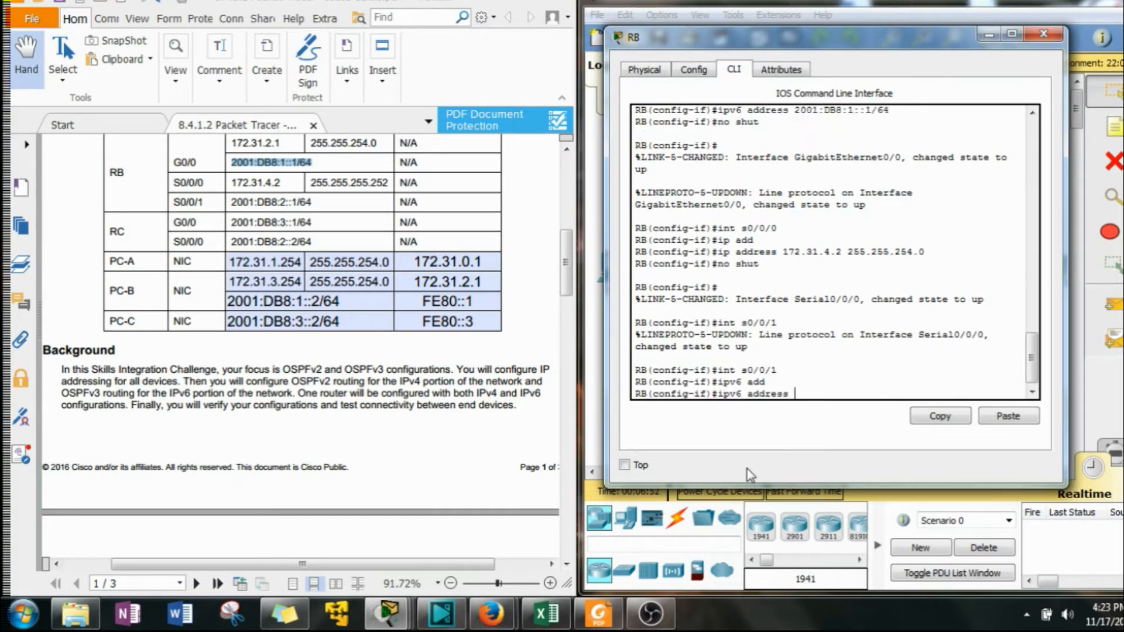
text(2001:db8:2::1/64)
key(Return)
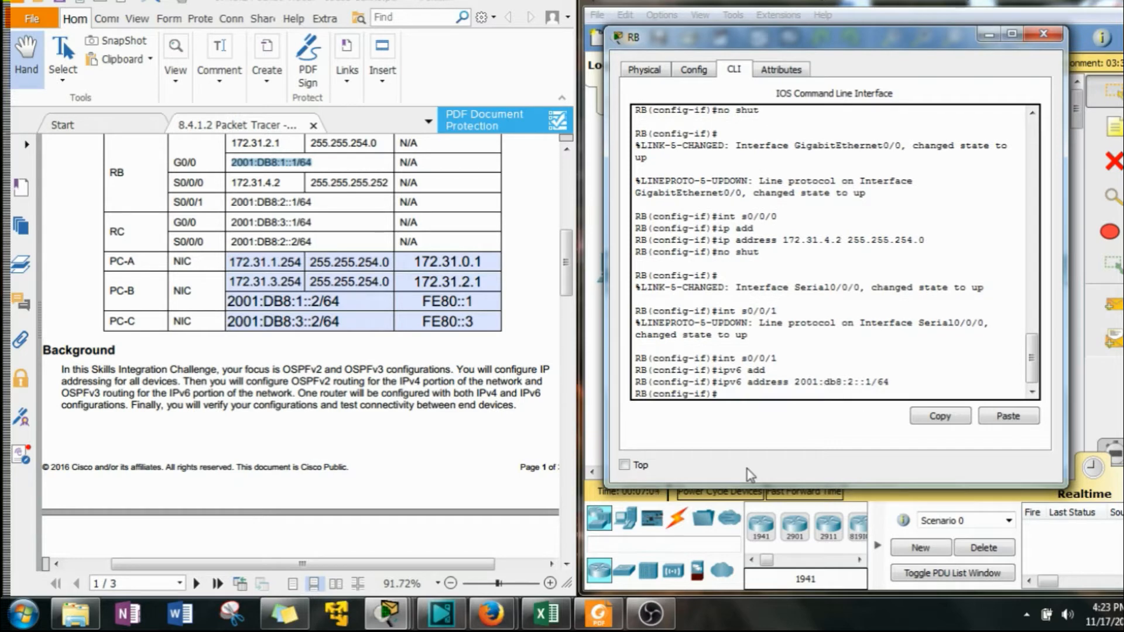
Enable Serial0/0/1 and leave interface configuration.
text(no hsut)
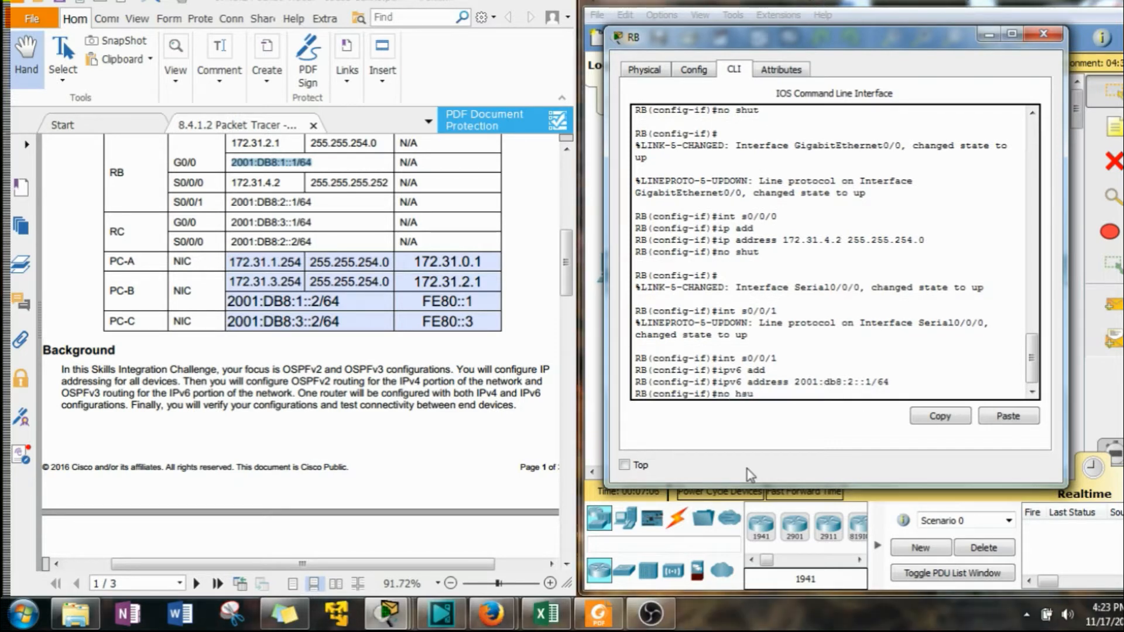
key(BackSpace)
key(BackSpace)
key(BackSpace)
key(BackSpace)
text(shut)
key(Return)
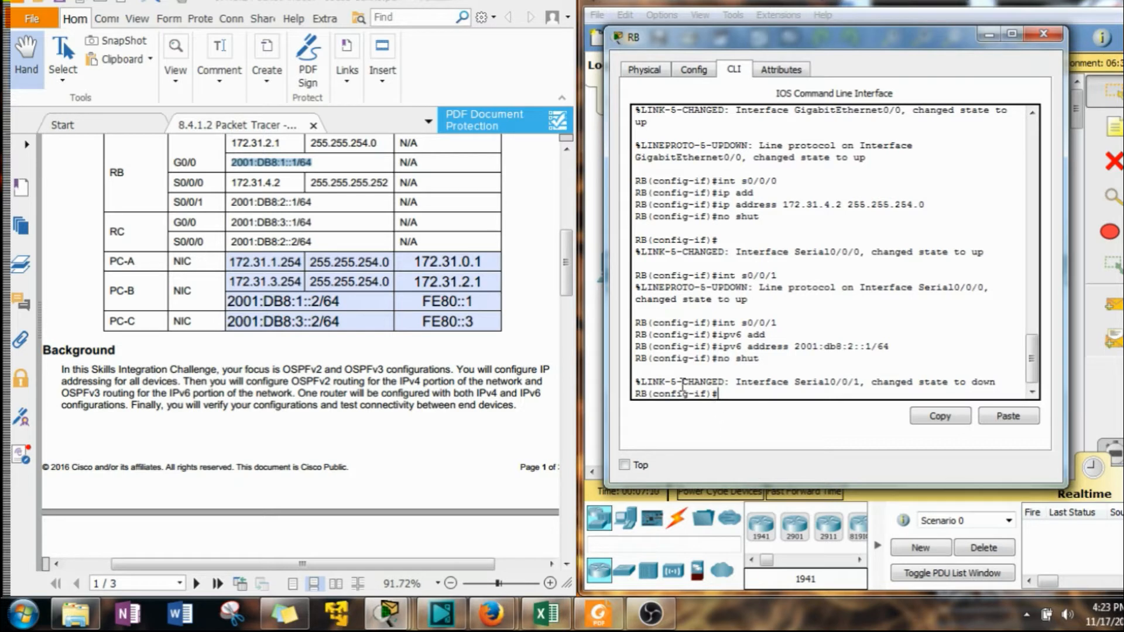
mouse_move(875, 47)
mouse_down()
mouse_move(419, 43)
mouse_move(854, 41)
mouse_up()
click(806, 281)
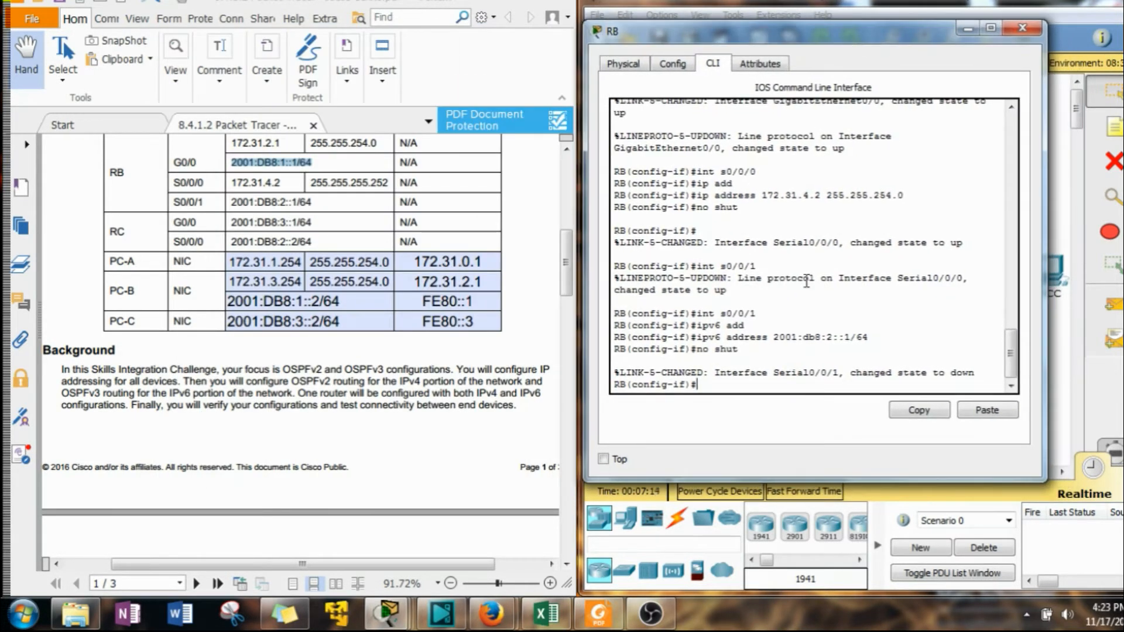
text(exit)
key(Return)
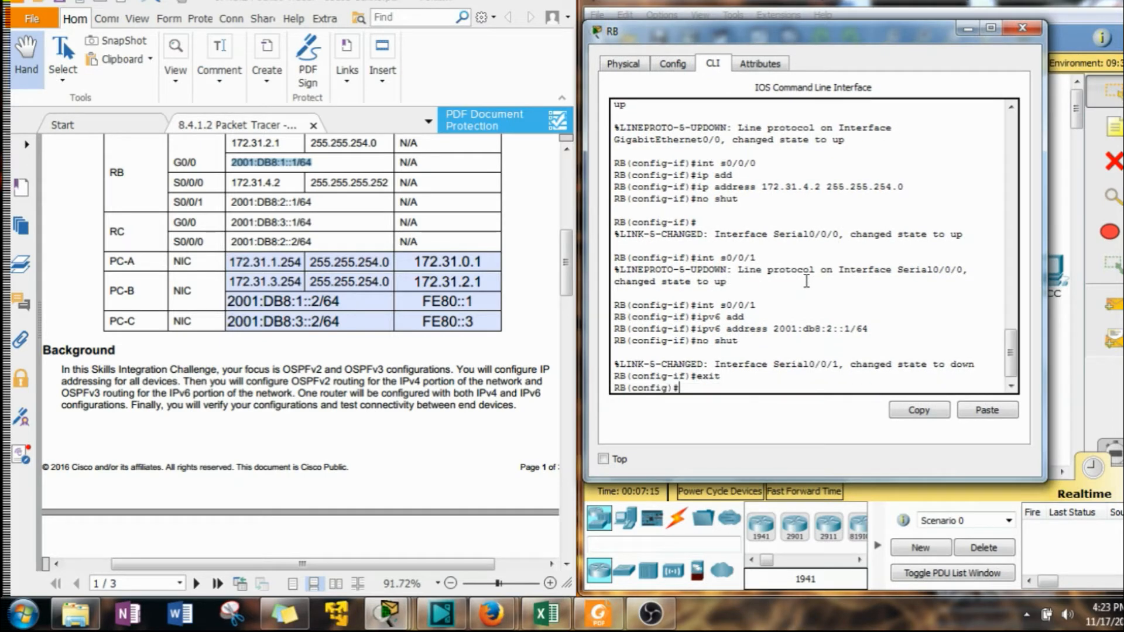
Start OSPFv2 process 1 on RB and set its router ID to 2.2.2.2, per the requirements.
drag(566, 269, 553, 371)
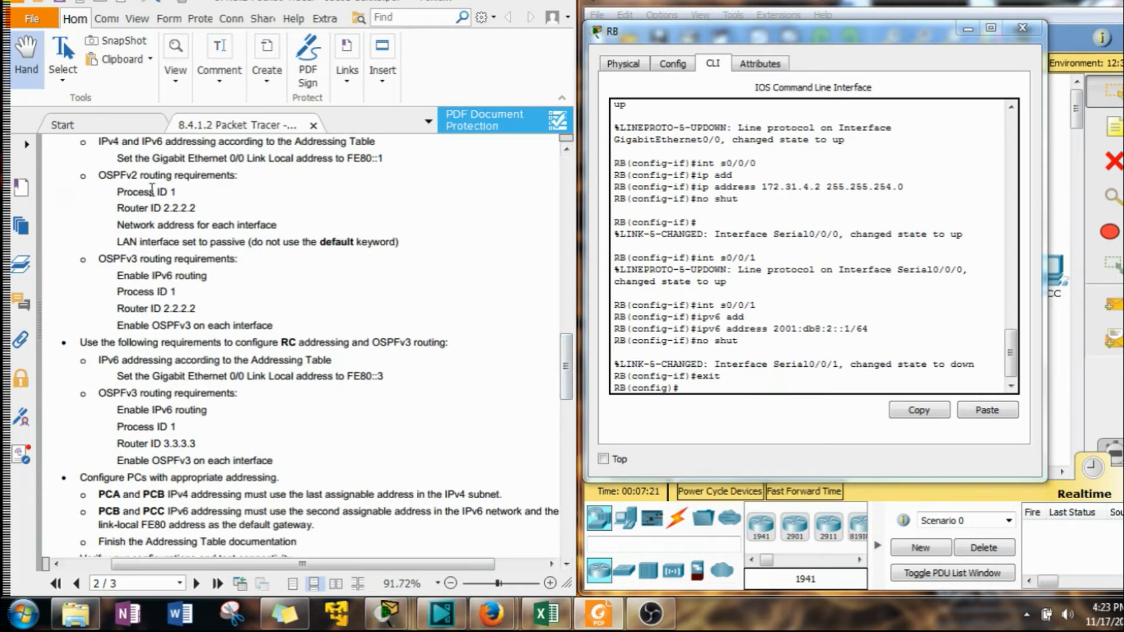
click(694, 390)
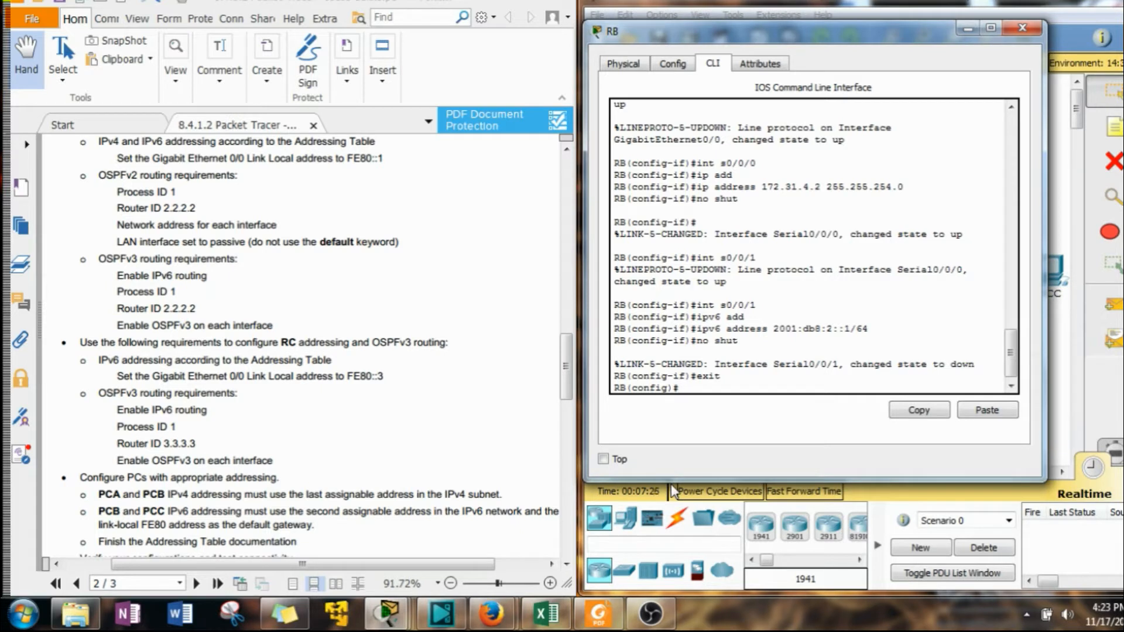
text(router os)
key(Tab)
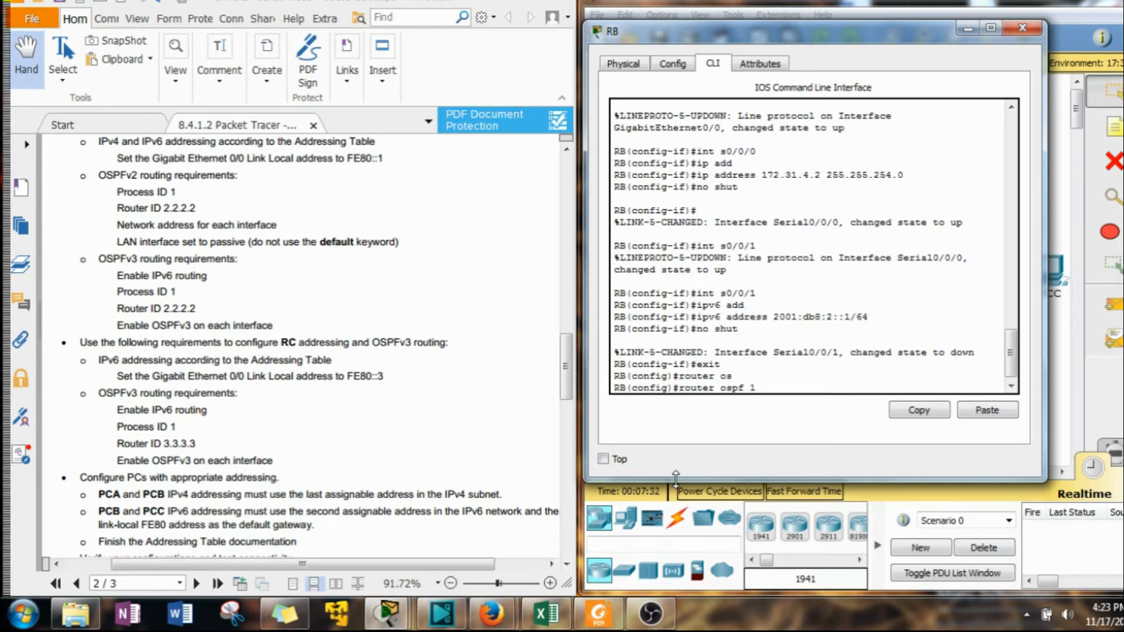
text(1)
key(Return)
text(router)#)
key(Tab)
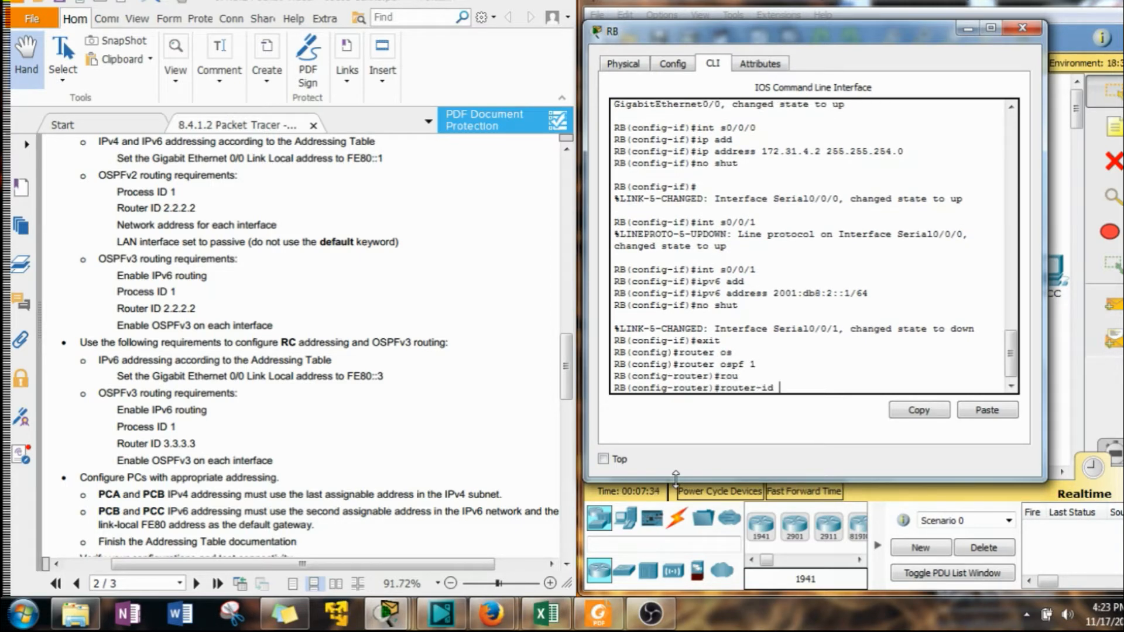
text(2.2.2.2)
key(Return)
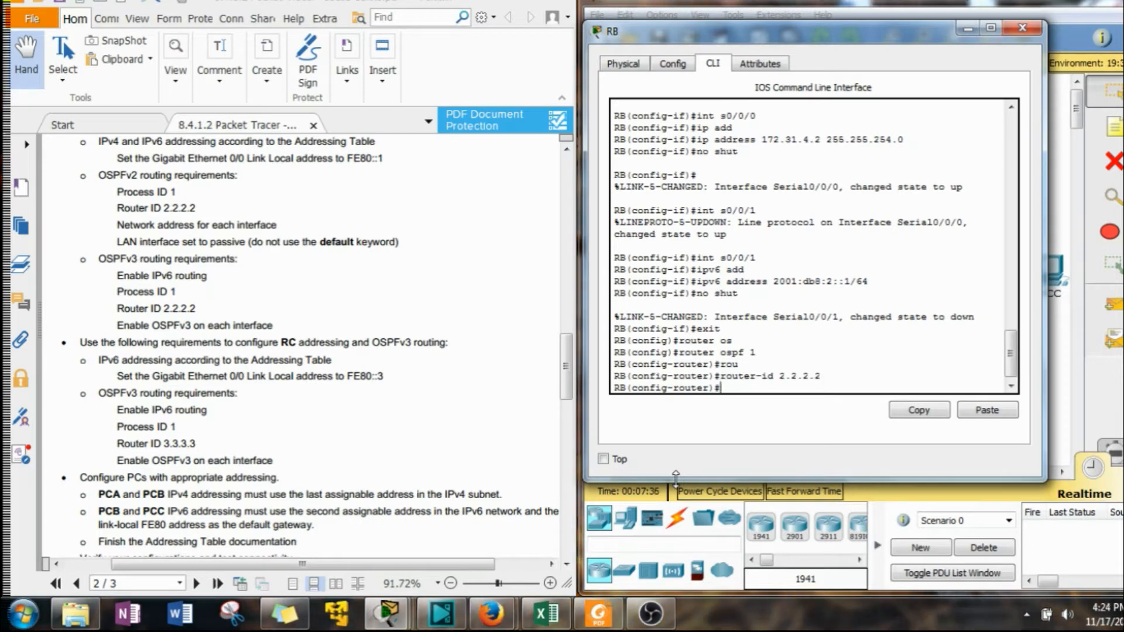
Advertise network 172.31.2.0 with wildcard 0.0.1.255 in OSPF area 0.
text(net)
key(Tab)
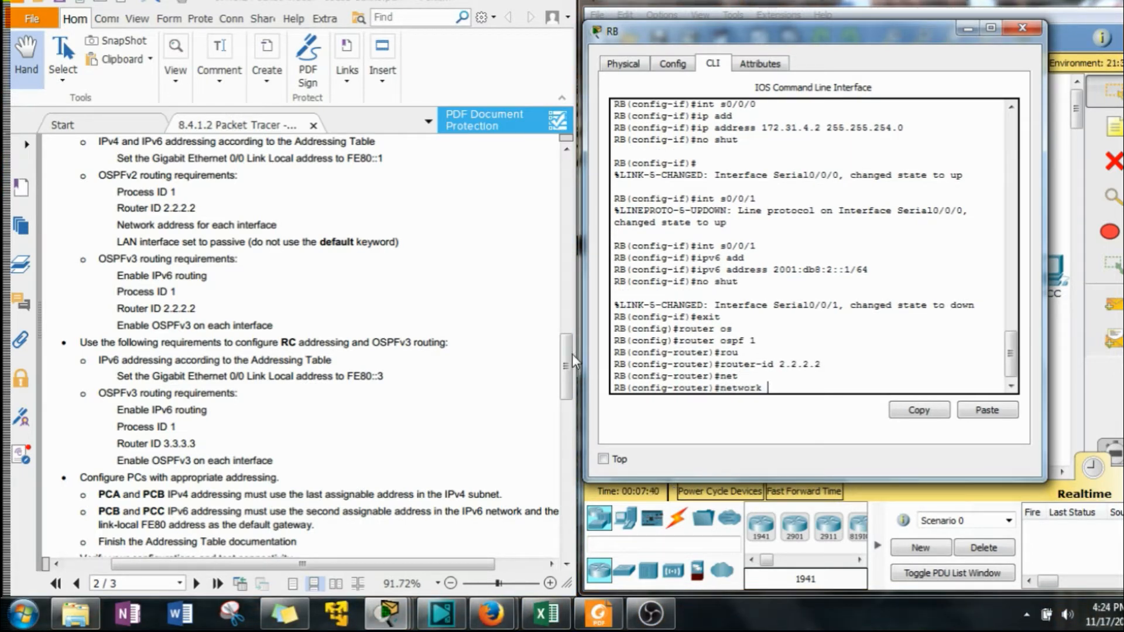
drag(566, 357, 568, 258)
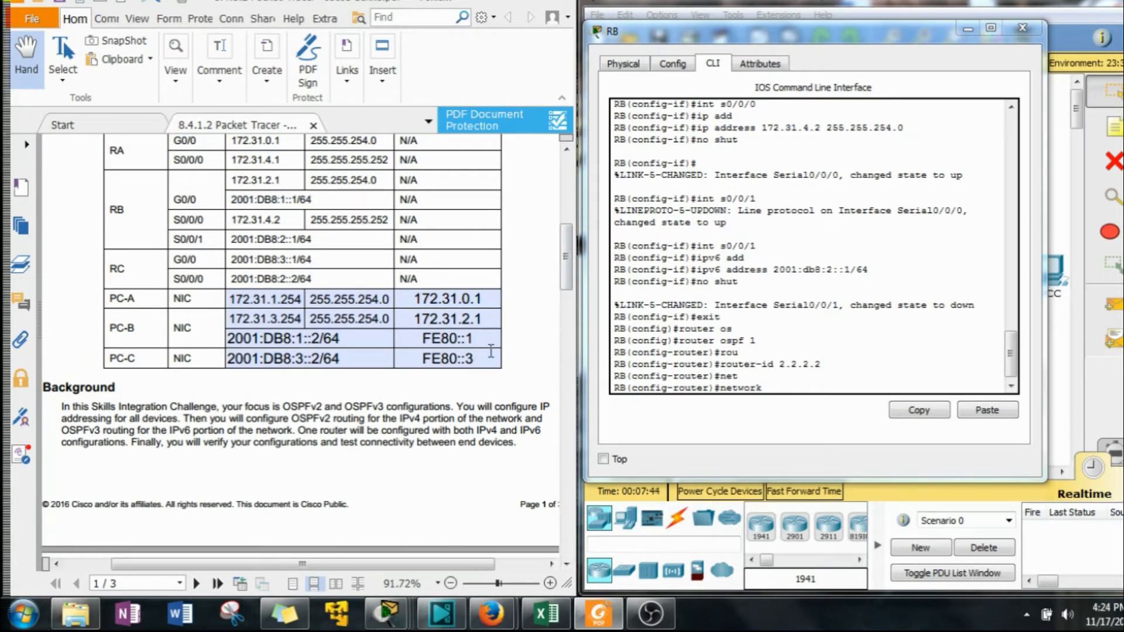
click(762, 389)
text(1)
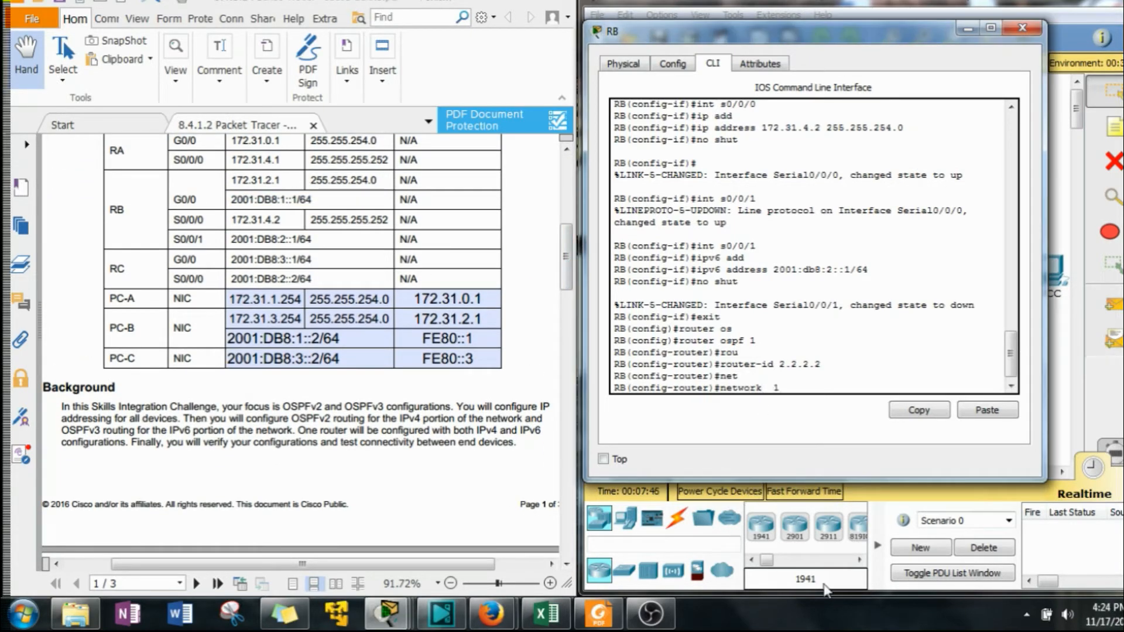
text(72.31)
click(571, 261)
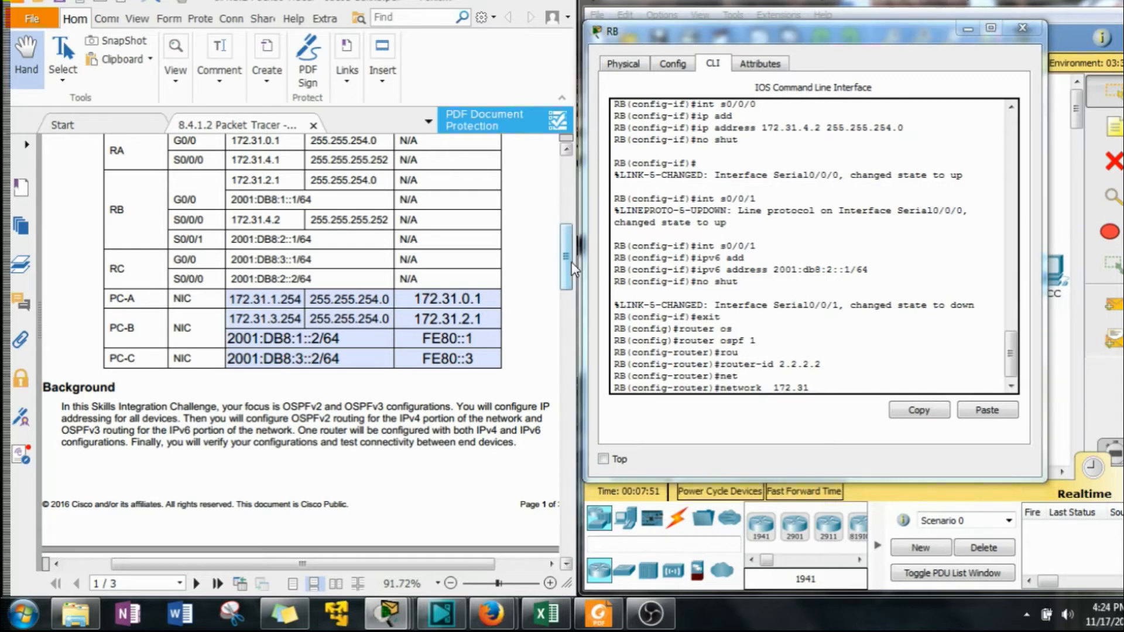
scroll(571, 263, down, 1)
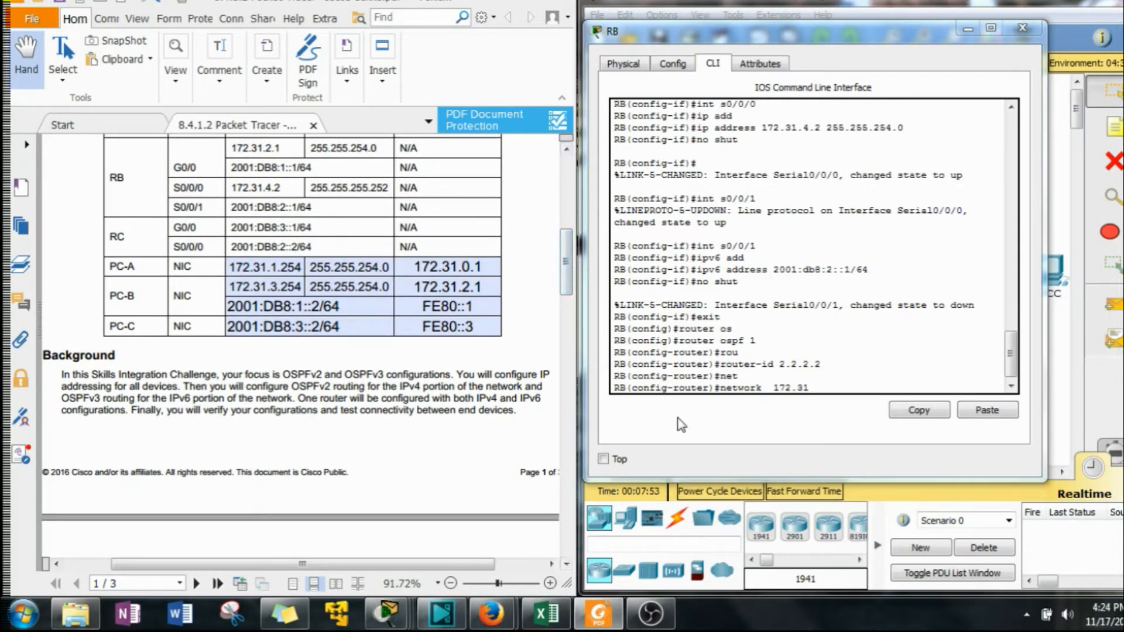
click(794, 436)
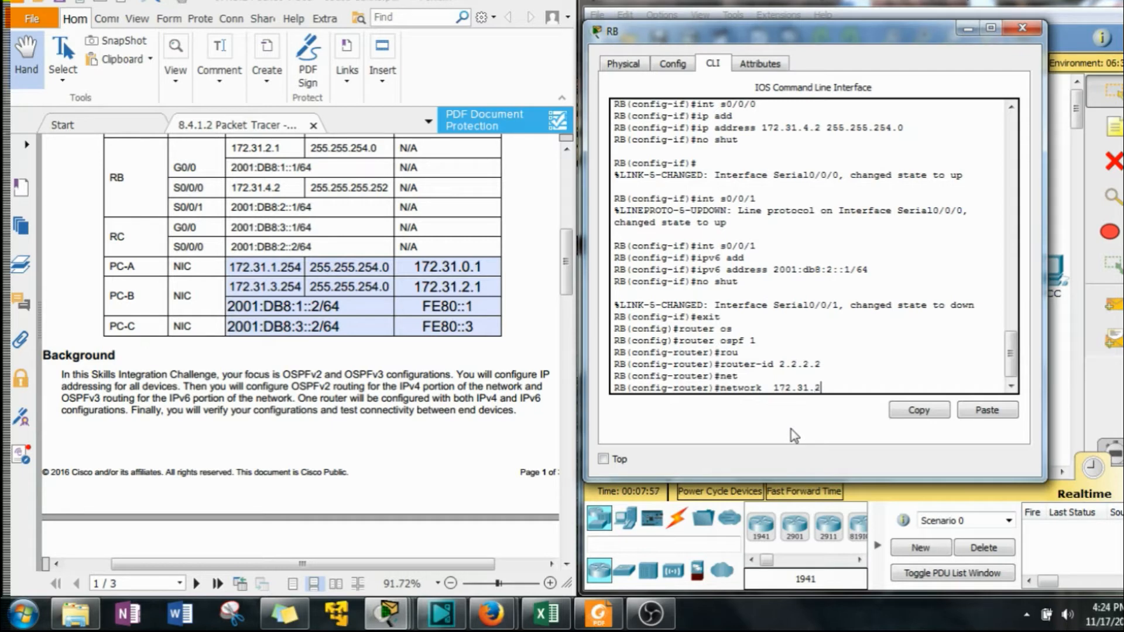
text(.2.0 0)
key(BackSpace)
text(.0..1)
key(BackSpace)
key(BackSpace)
text(1.2)
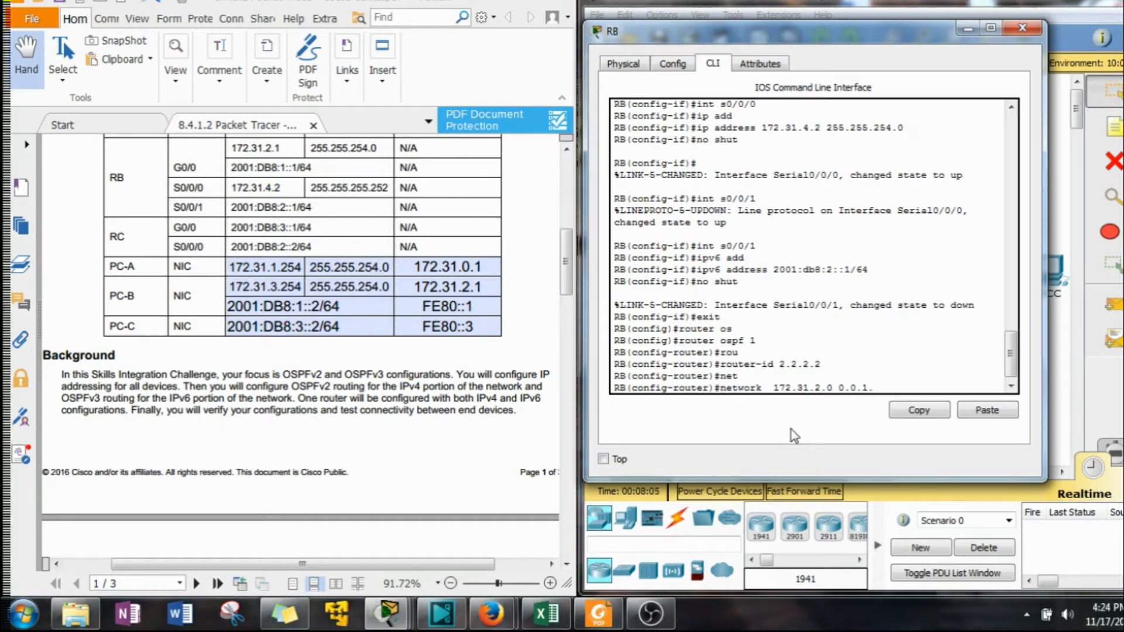
text(5)
text(5 are)
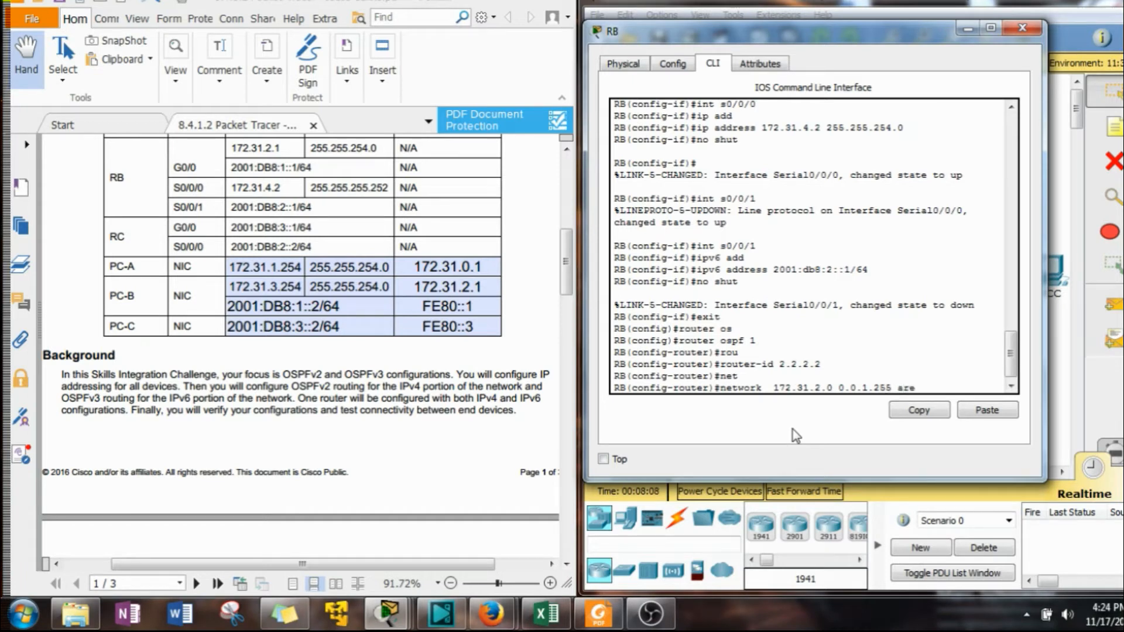
key(Tab)
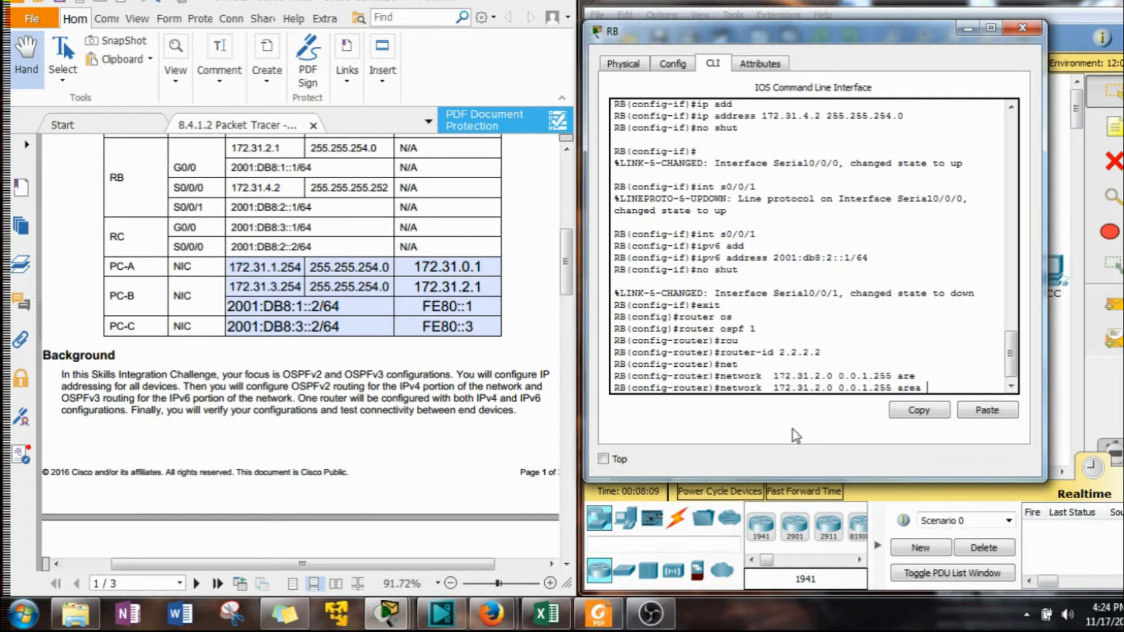
text(0)
key(Return)
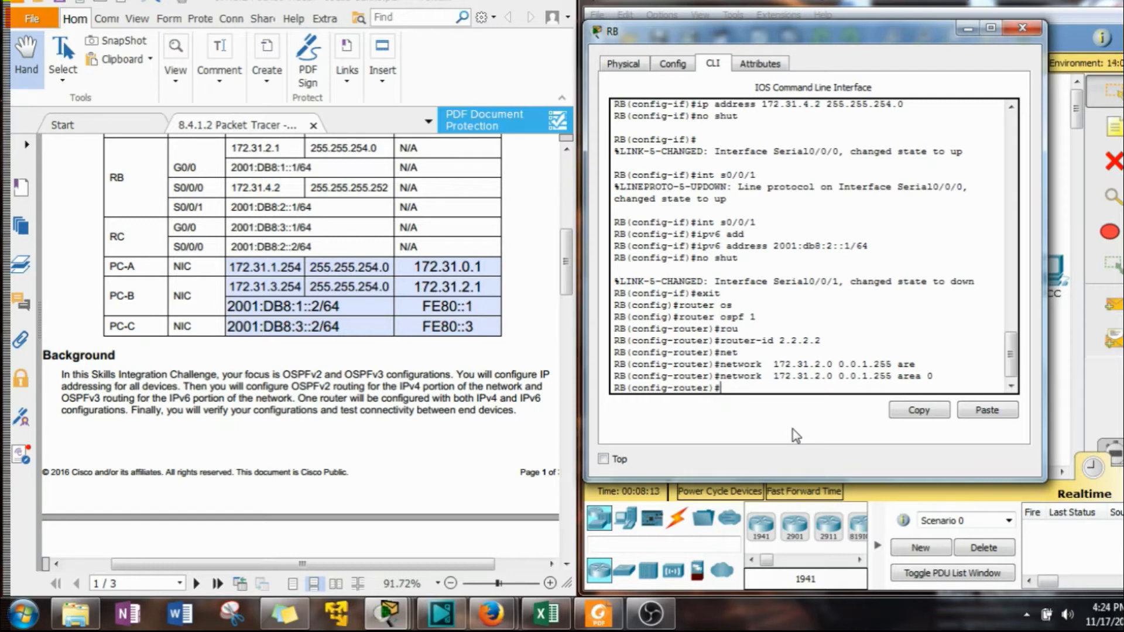
Advertise network 172.31.4.0 with wildcard 0.0.0.3 in OSPF area 0 by editing the previous network command.
key(Up)
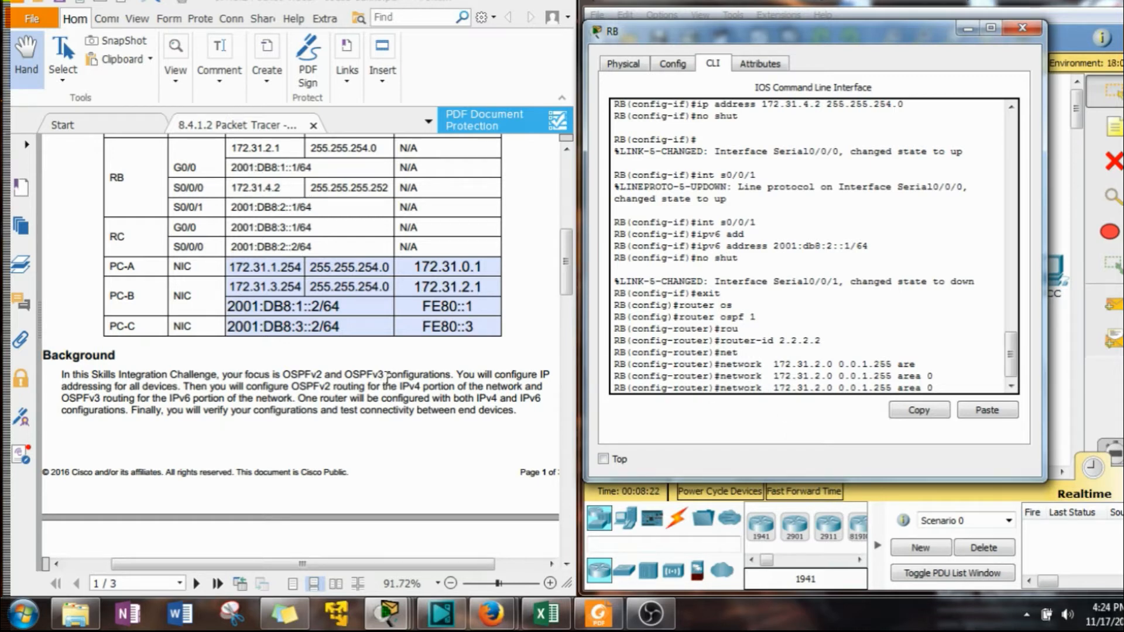
key(Left)
key(Left)
key(Left)
key(Left)
key(Left)
key(Left)
key(BackSpace)
key(BackSpace)
key(BackSpace)
text(3)
key(Left)
key(Left)
key(Left)
key(Delete)
text(0)
key(Left)
key(Left)
key(Left)
key(Left)
key(Left)
key(Left)
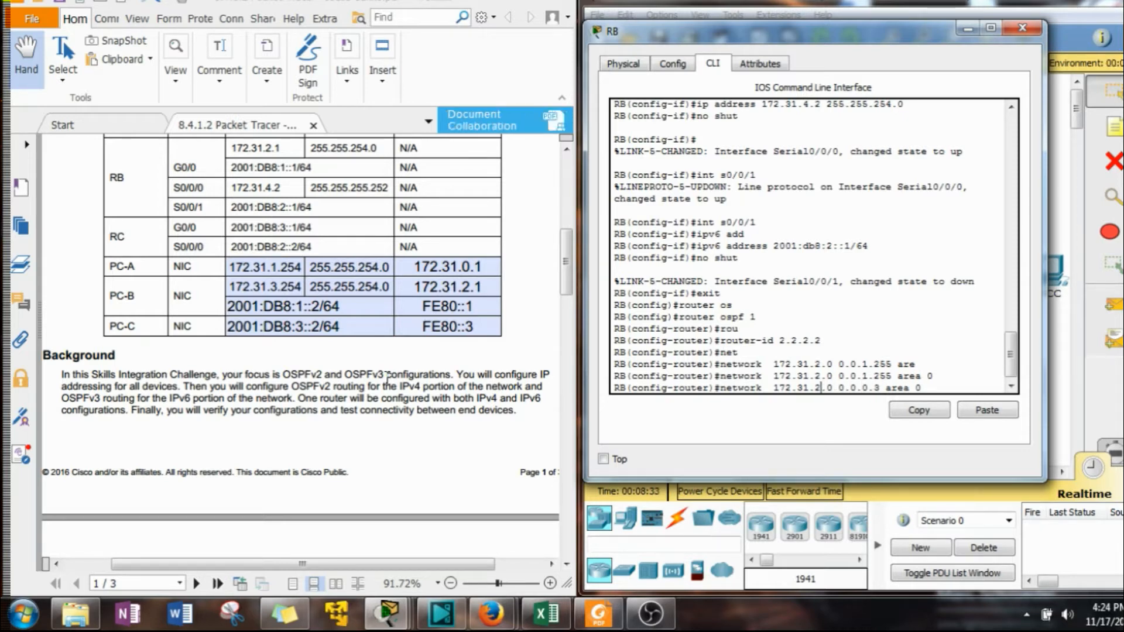
key(BackSpace)
text(4)
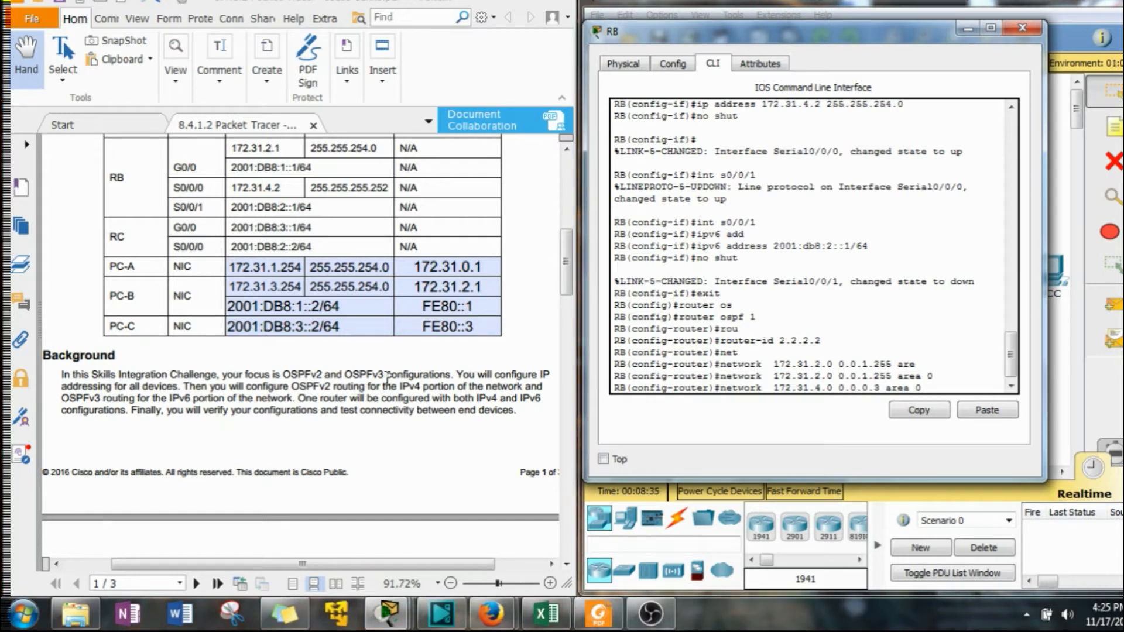
key(Right)
key(Right)
key(Right)
key(Right)
key(Right)
key(Right)
key(Right)
key(Right)
key(Right)
key(Right)
key(Right)
key(Right)
key(Right)
key(Right)
key(Right)
key(Right)
key(Right)
key(Return)
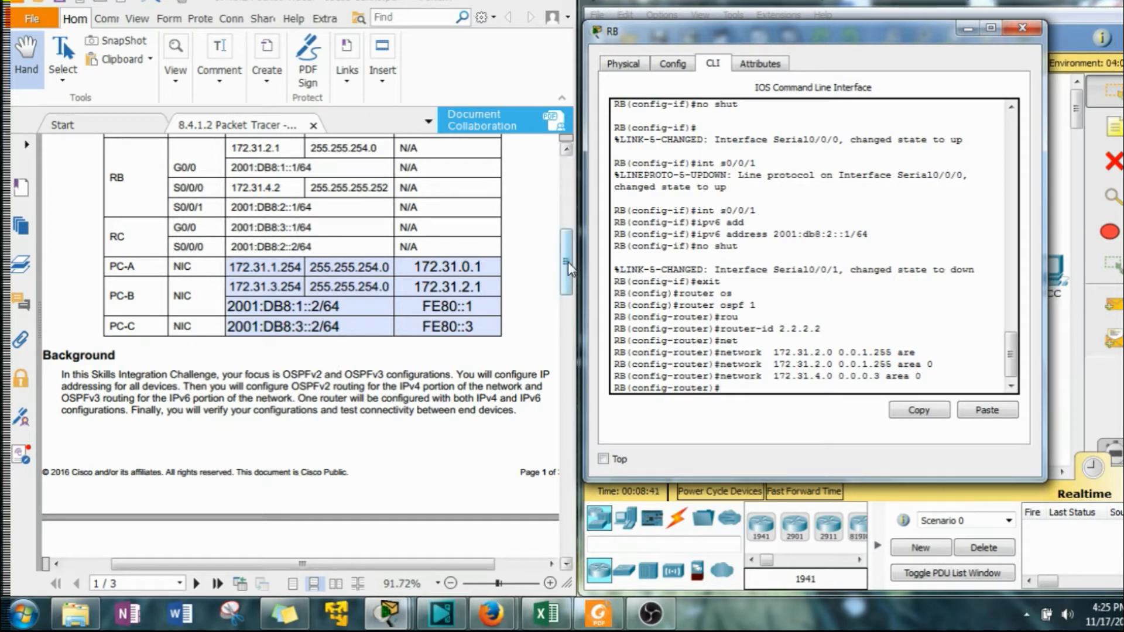
Set GigabitEthernet0/0 as a passive interface in OSPF process 1.
scroll(532, 356, down, 10)
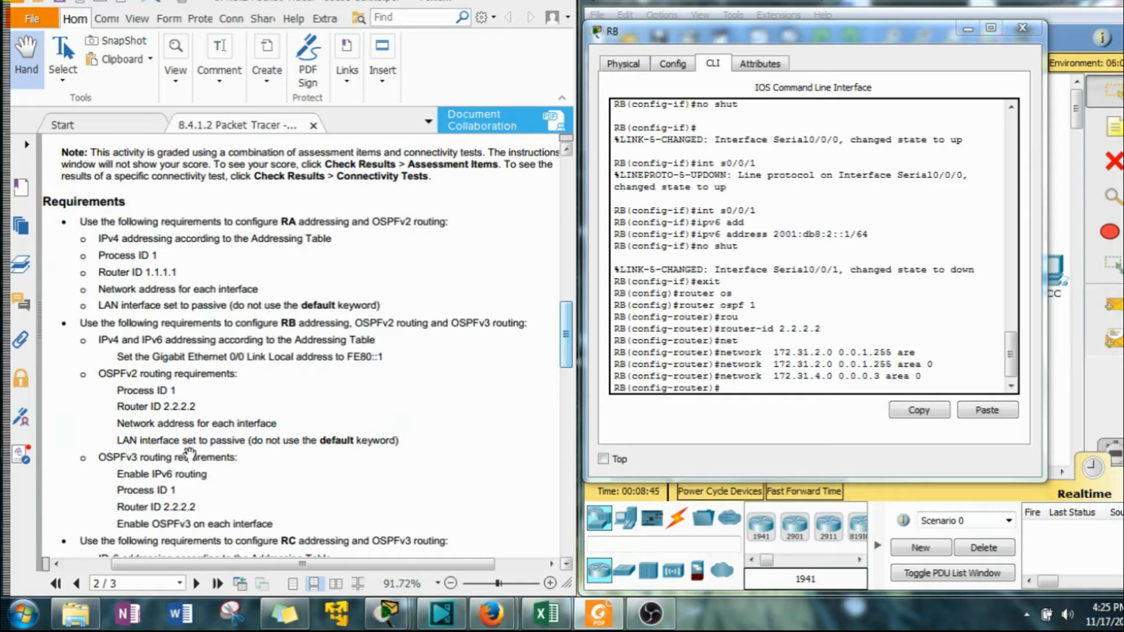
click(743, 389)
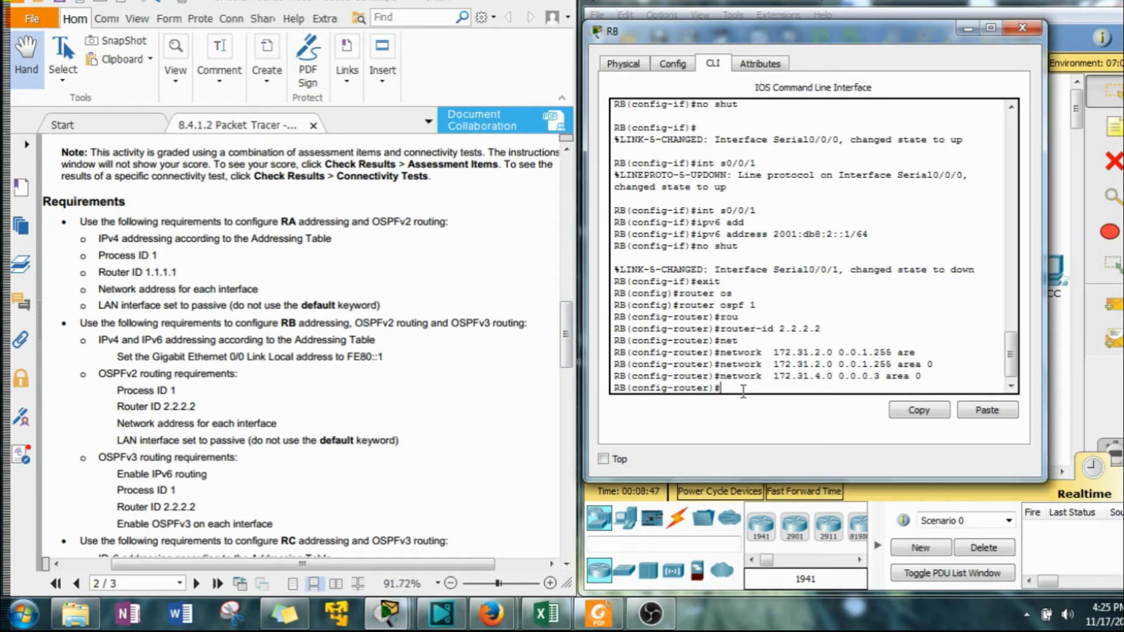
text(int g0/)
key(BackSpace)
key(BackSpace)
key(BackSpace)
key(BackSpace)
key(BackSpace)
key(BackSpace)
key(BackSpace)
text(pass)
key(Tab)
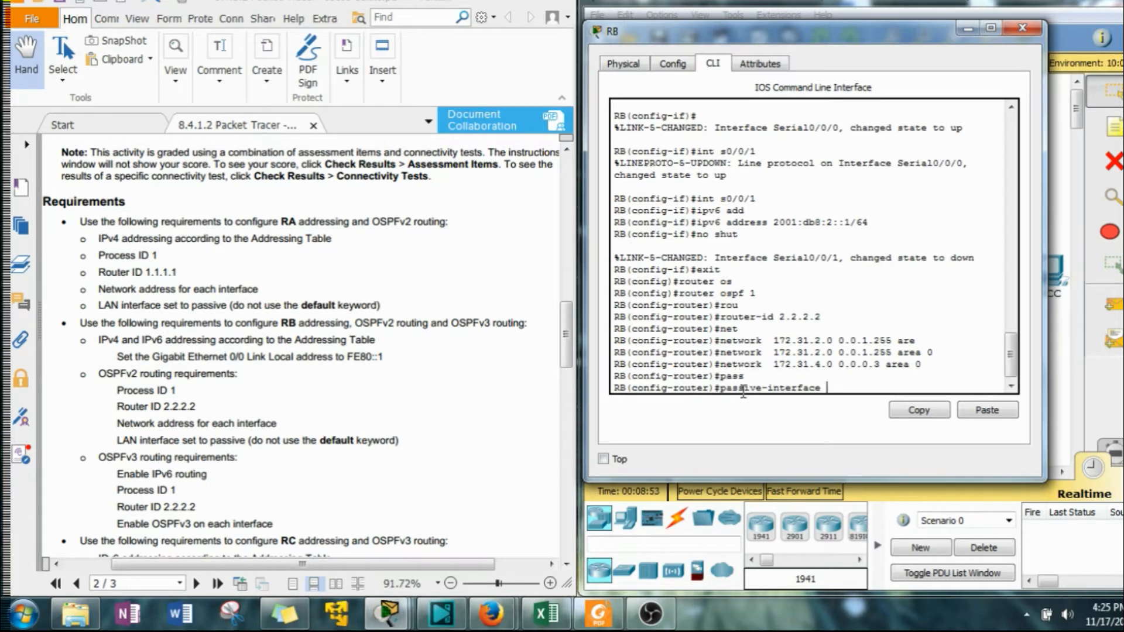
text(g0/0)
key(Return)
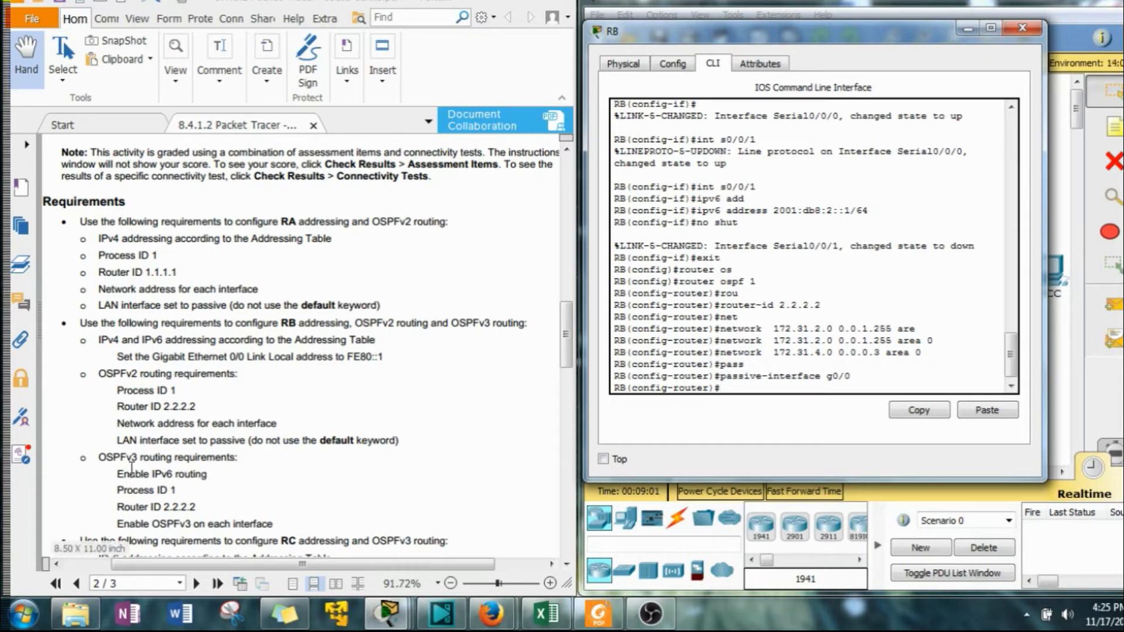
Leave OSPFv2 configuration and start OSPFv3 process 1 on RB with router ID 2.2.2.2.
text(e)
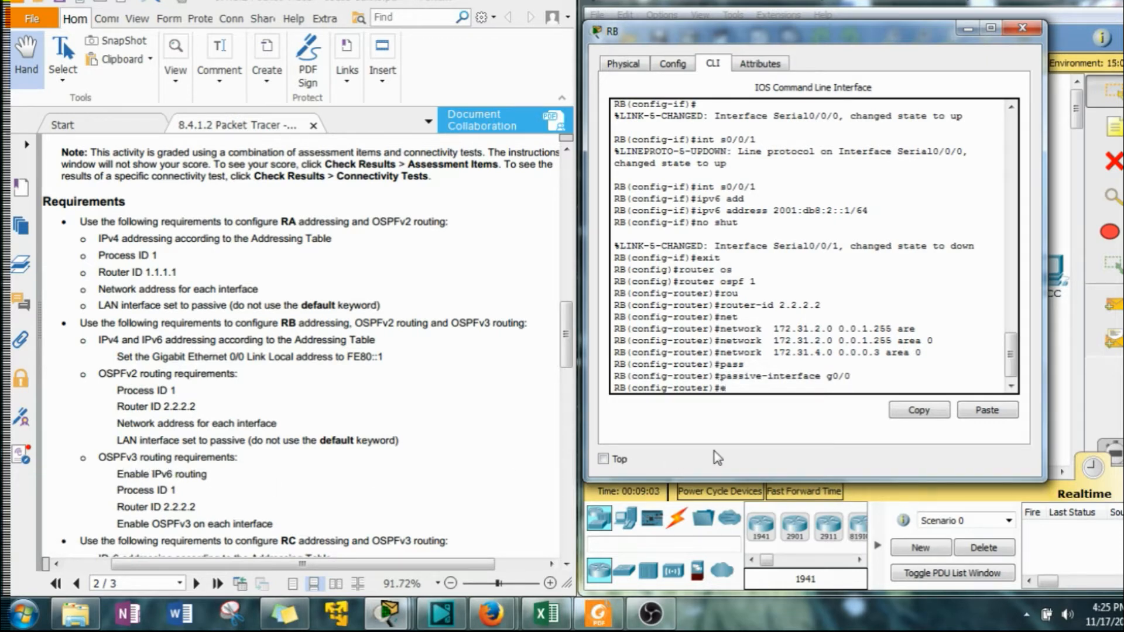
text(xit)
key(Return)
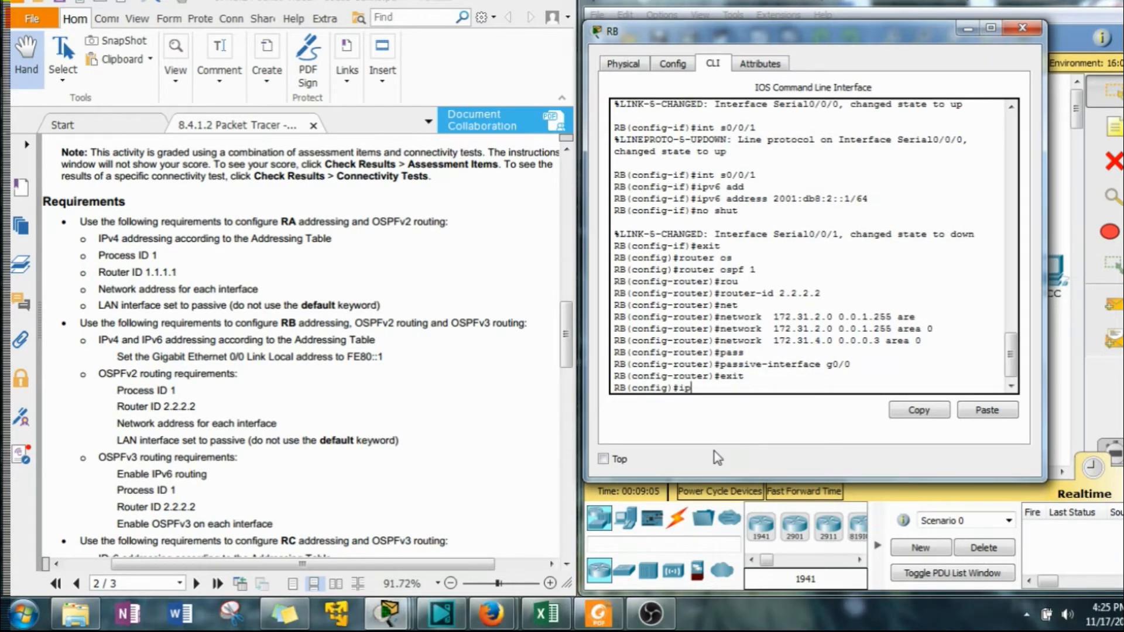
text(ipv)
text(6 r)
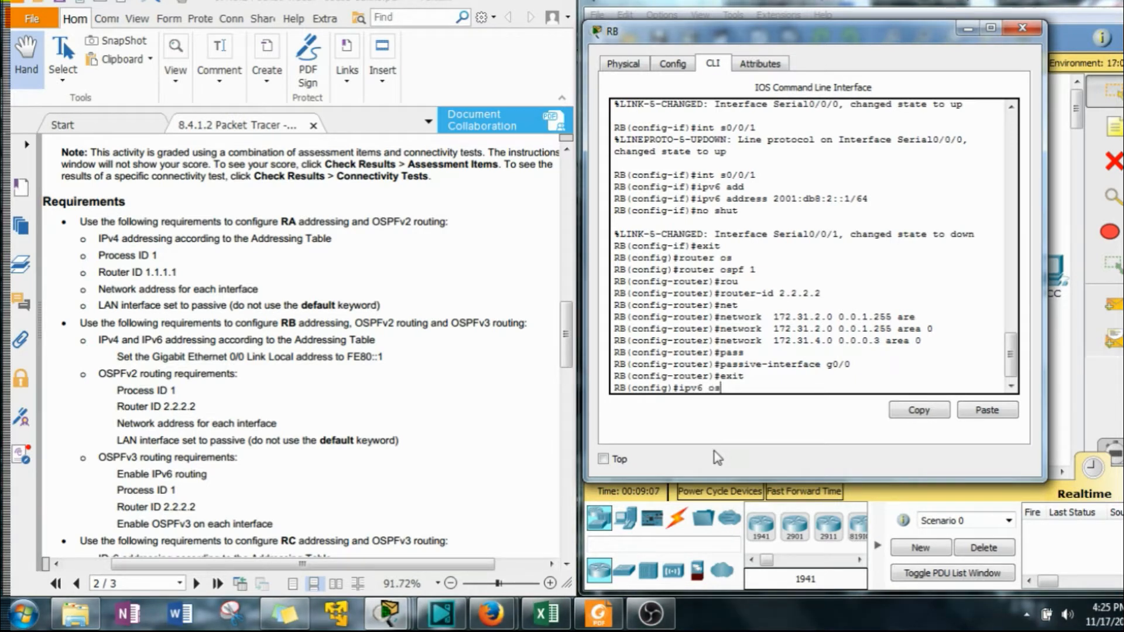
text(outer ospf 1)
key(Return)
text(rou)
key(Tab)
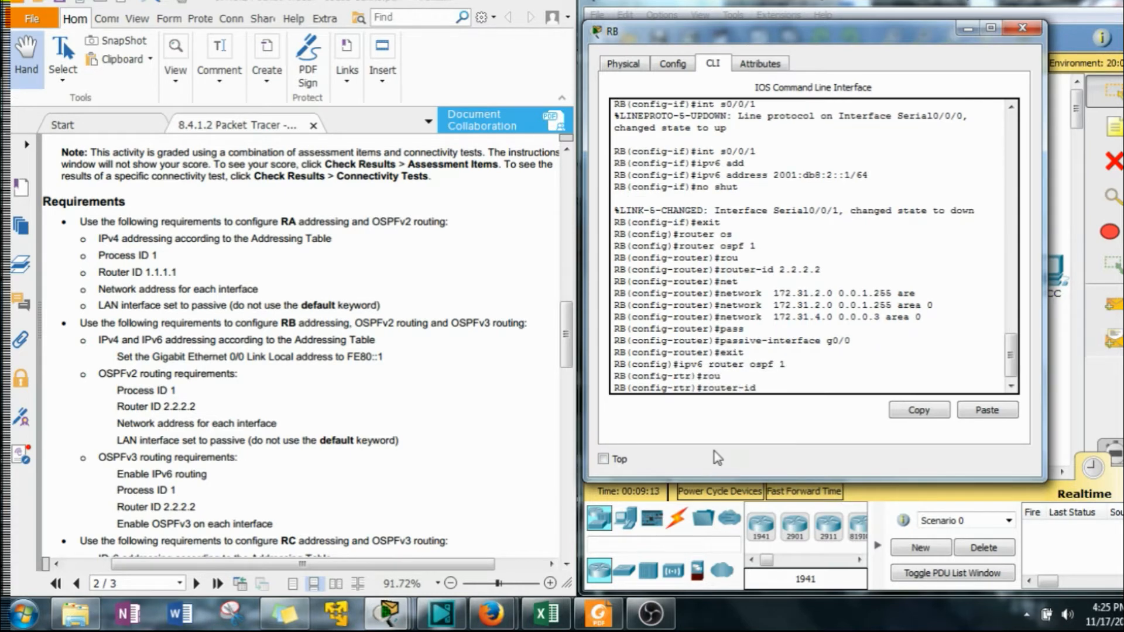
text(2.2.2.2)
key(Return)
Set GigabitEthernet0/0 as a passive interface in the OSPFv3 process and leave router configuration.
text(pass)
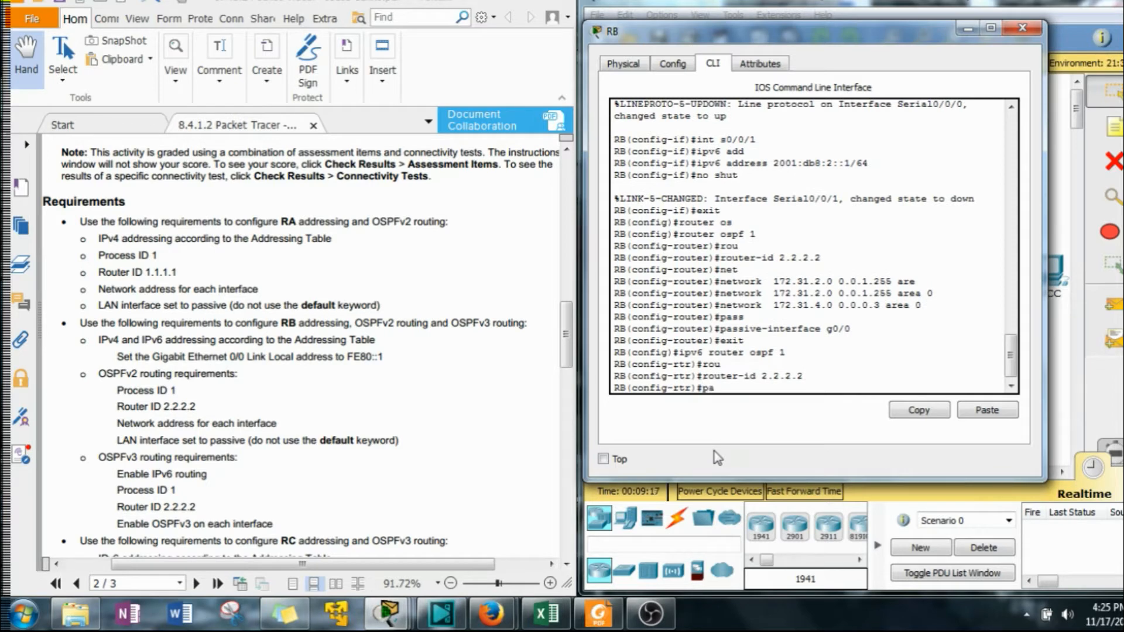
key(Tab)
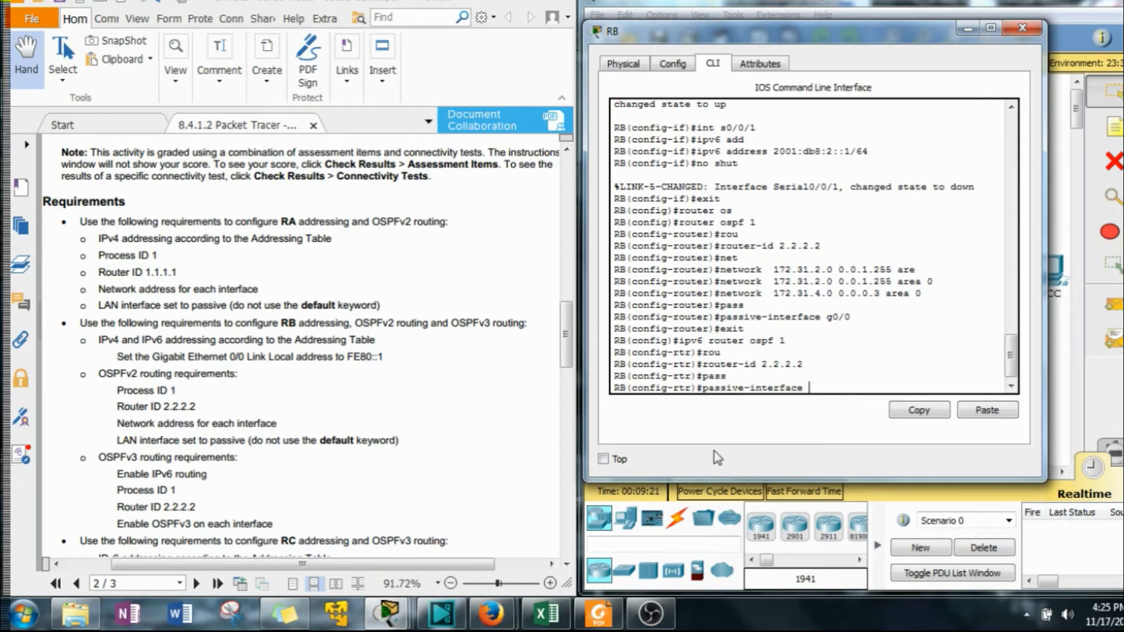
text(g0/0)
key(Return)
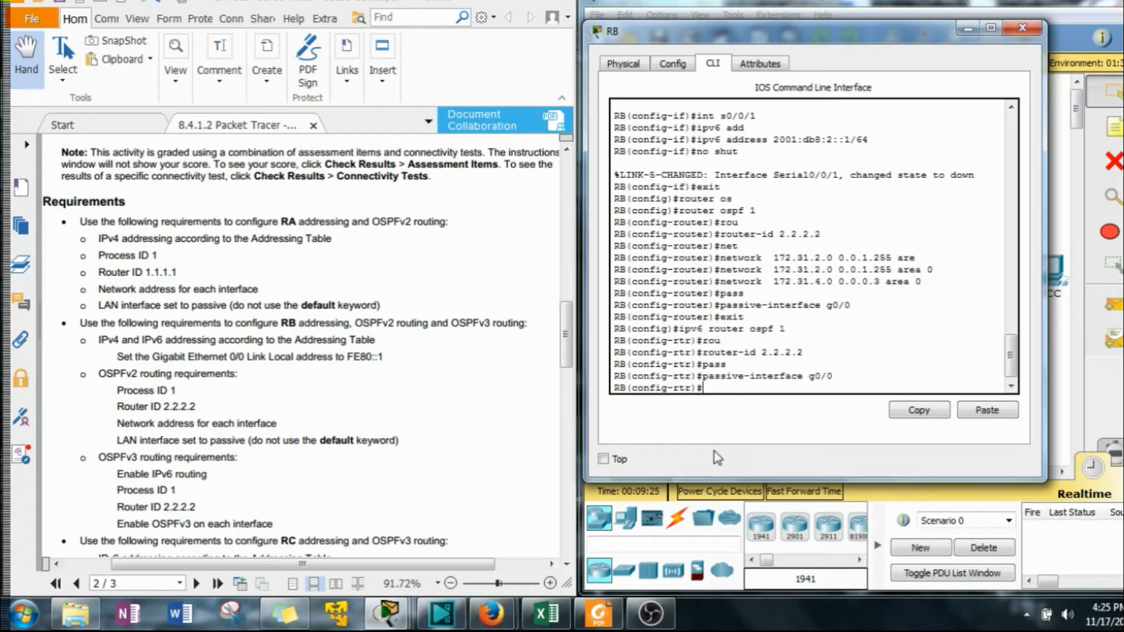
text(exit)
key(Return)
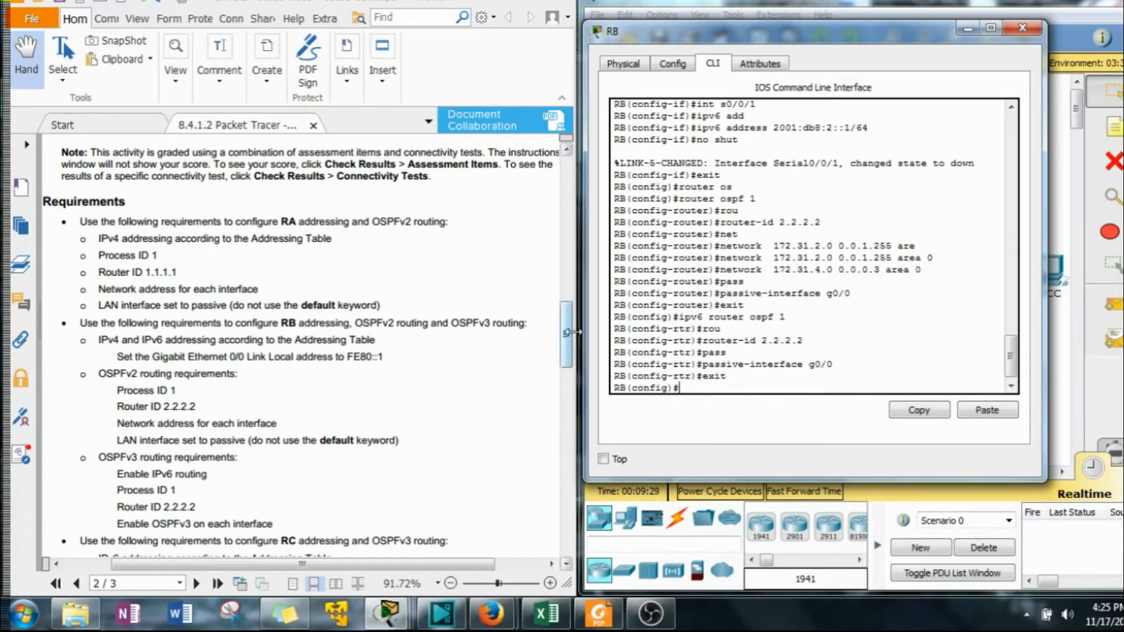
Enable OSPFv3 process 1 in area 0 on RB's GigabitEthernet0/0 interface.
drag(565, 333, 567, 269)
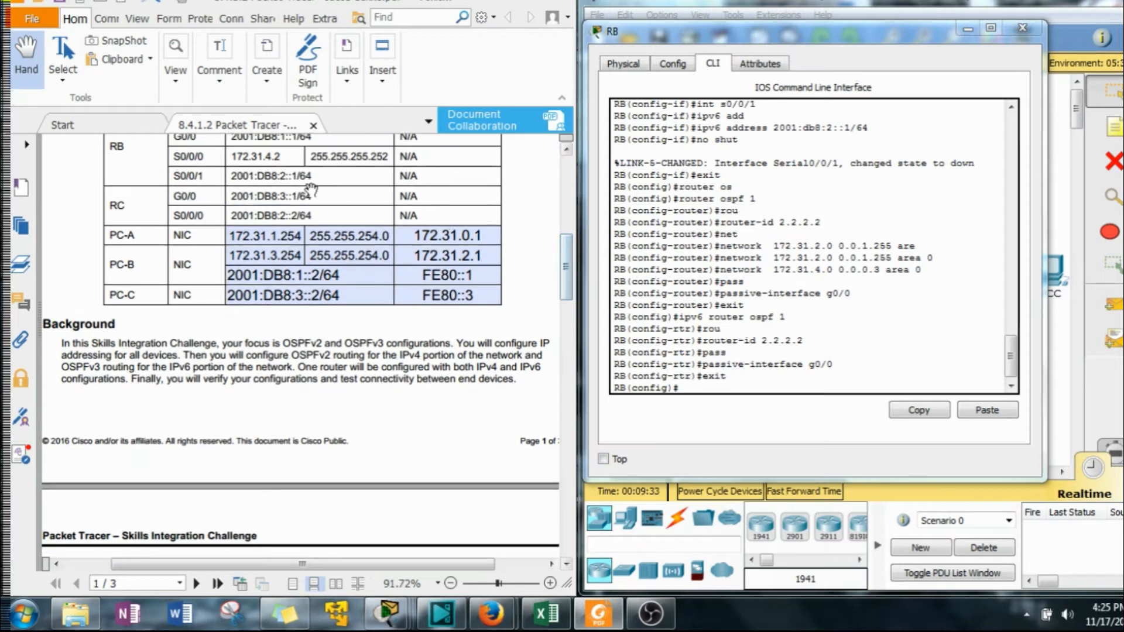
click(703, 468)
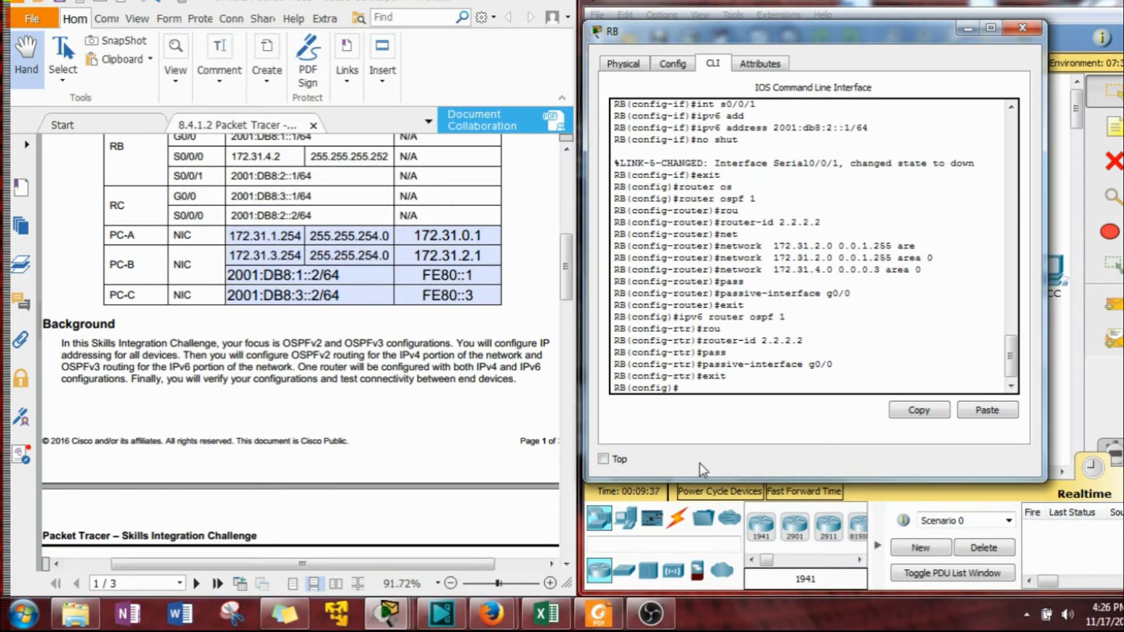
text(int g0/0)
key(Return)
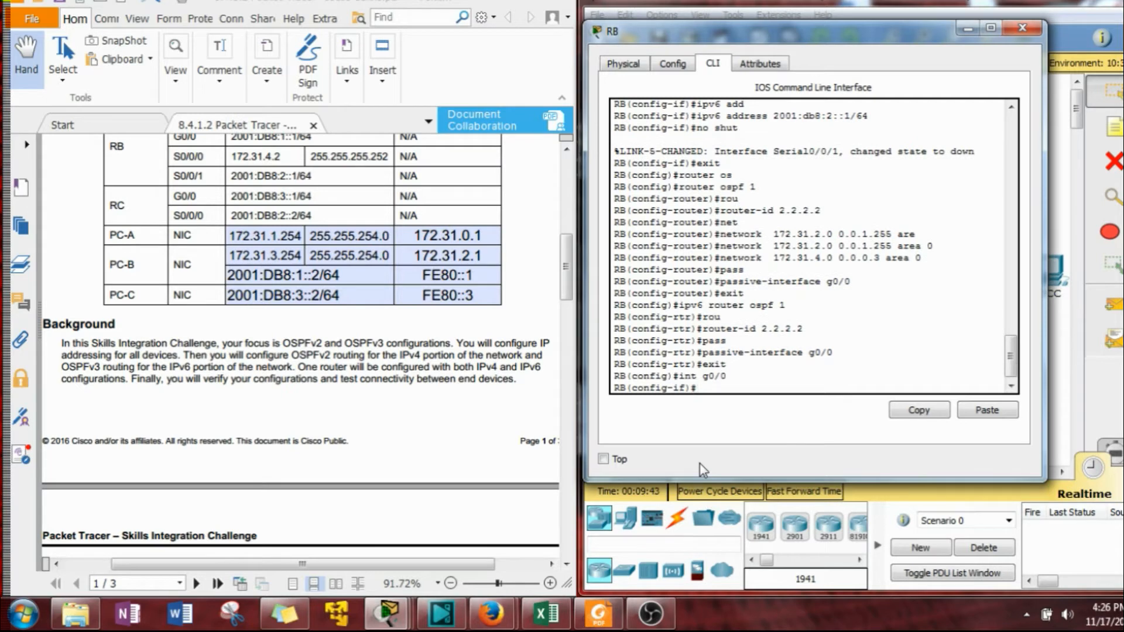
text(ipv6 os)
key(Tab)
text(1)
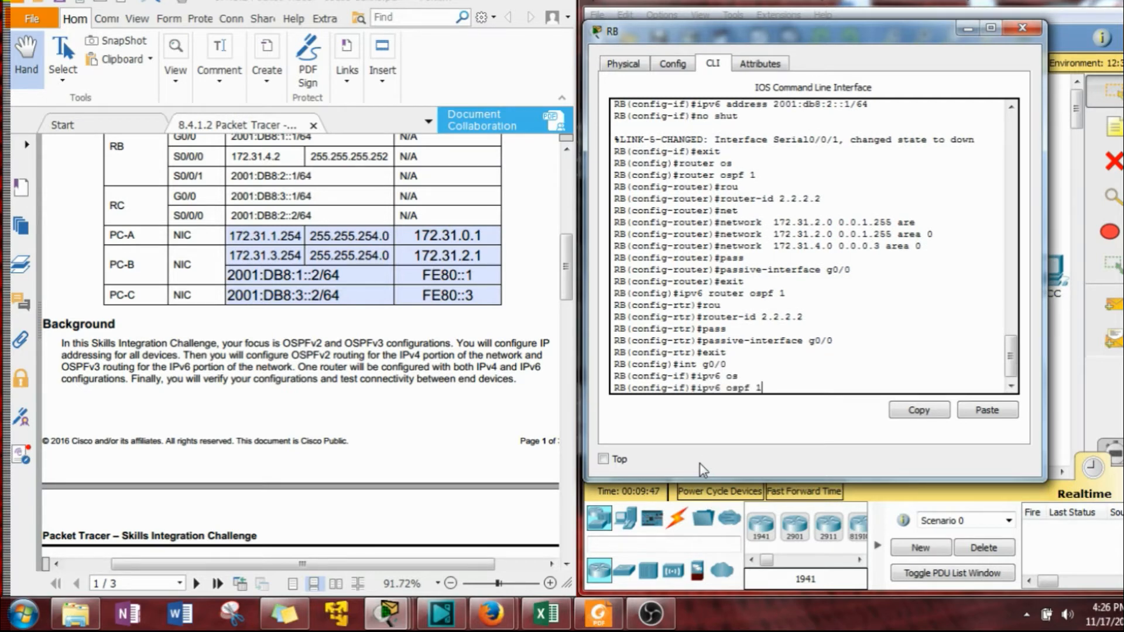
key(Tab)
key(Tab)
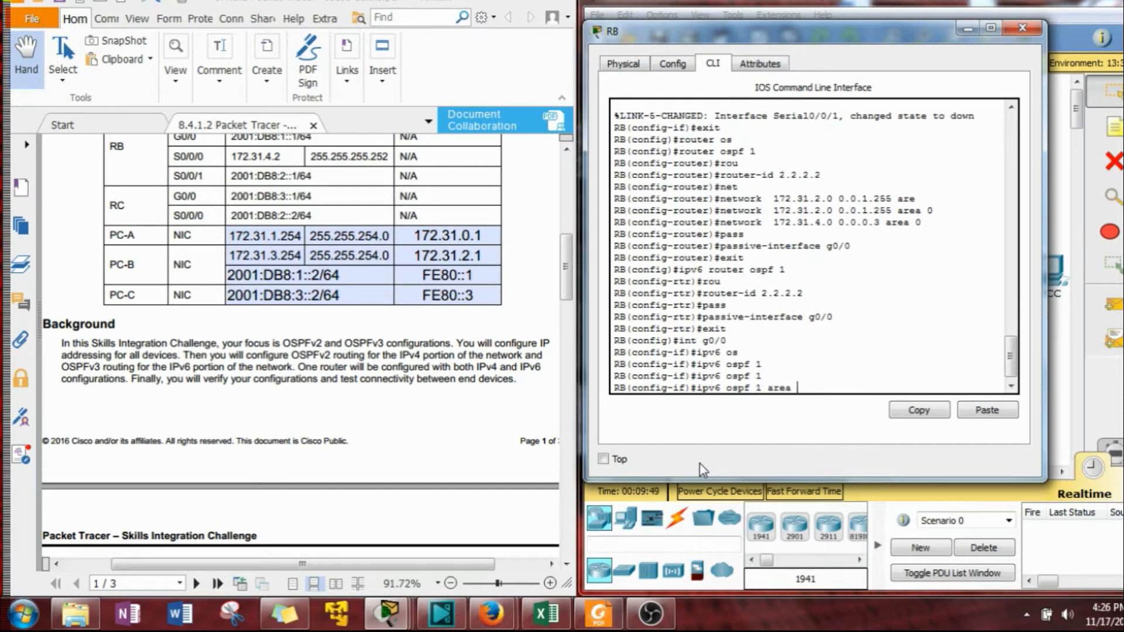
text(0)
key(Return)
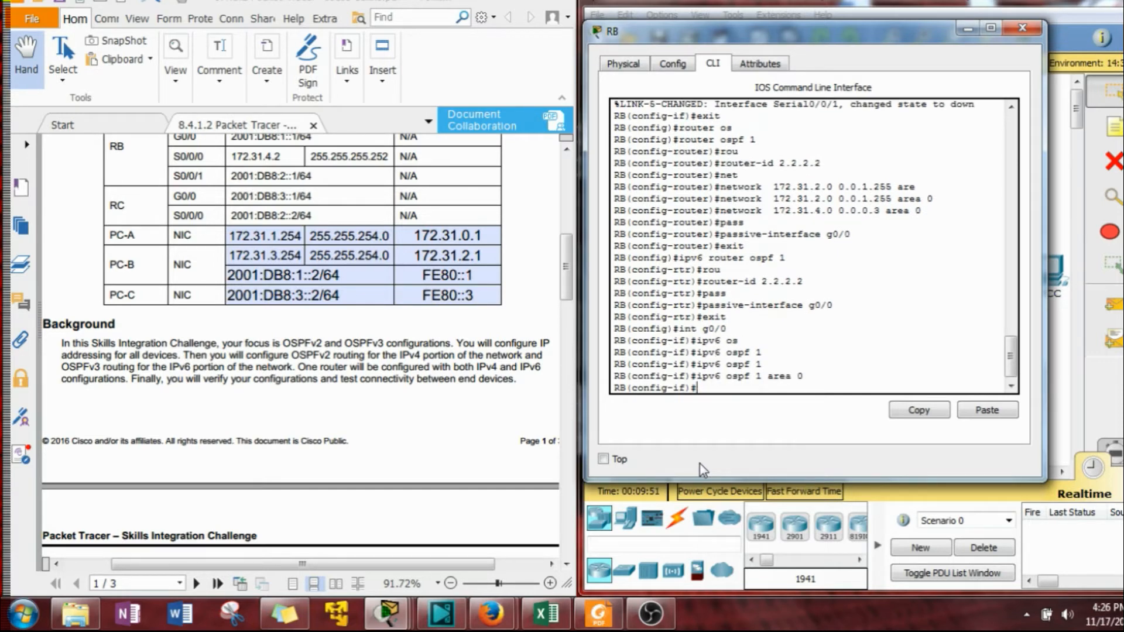
Enable OSPFv3 process 1 in area 0 on RB's Serial0/0/1 interface.
text(int s0/0/1)
key(Return)
key(Up)
key(Up)
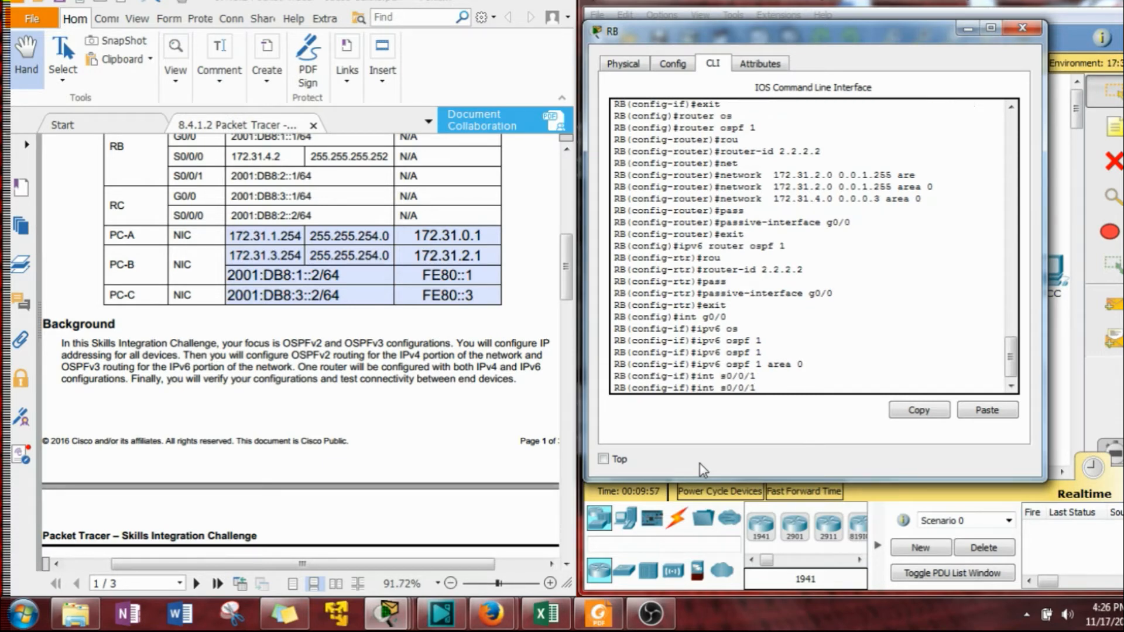
key(Return)
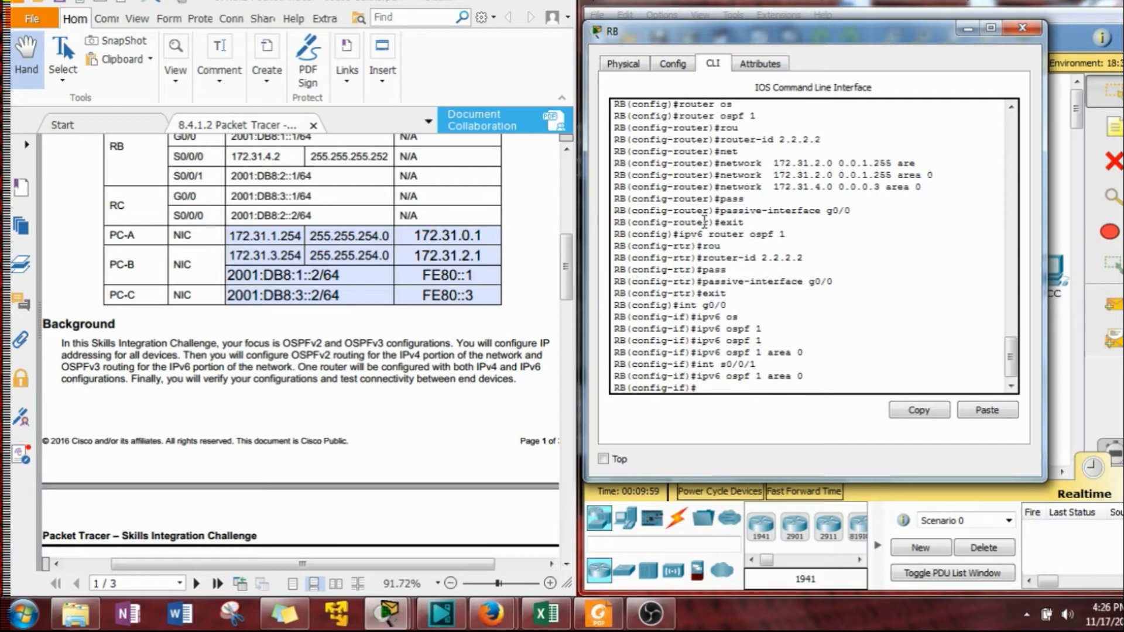
Close RB's window, open router RC's command line, and enter global configuration mode.
click(965, 34)
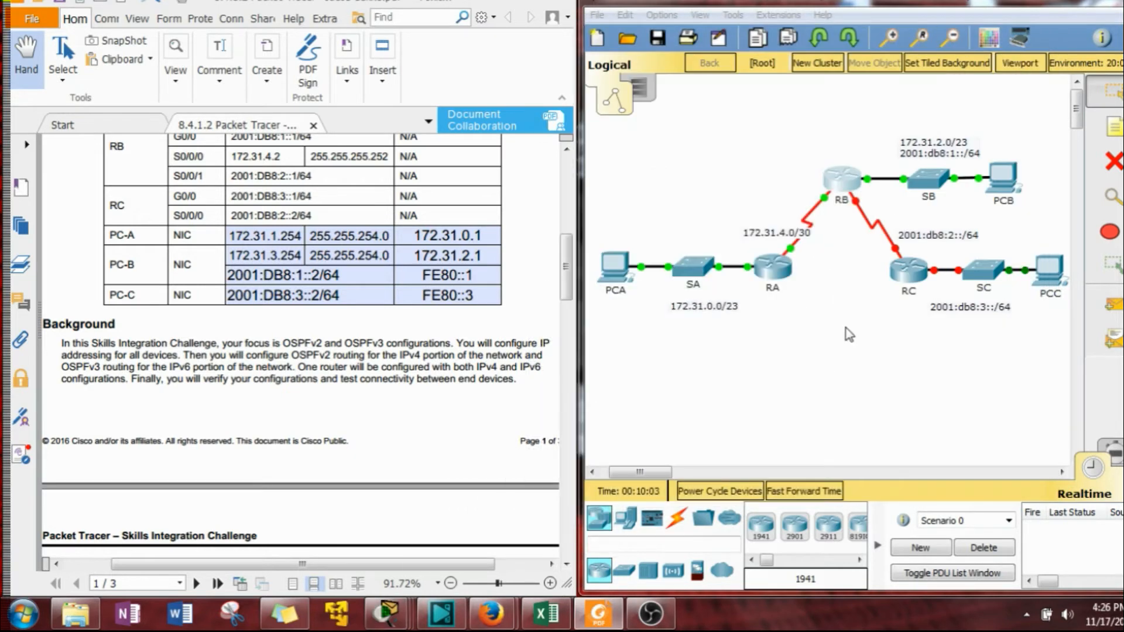
drag(566, 249, 562, 391)
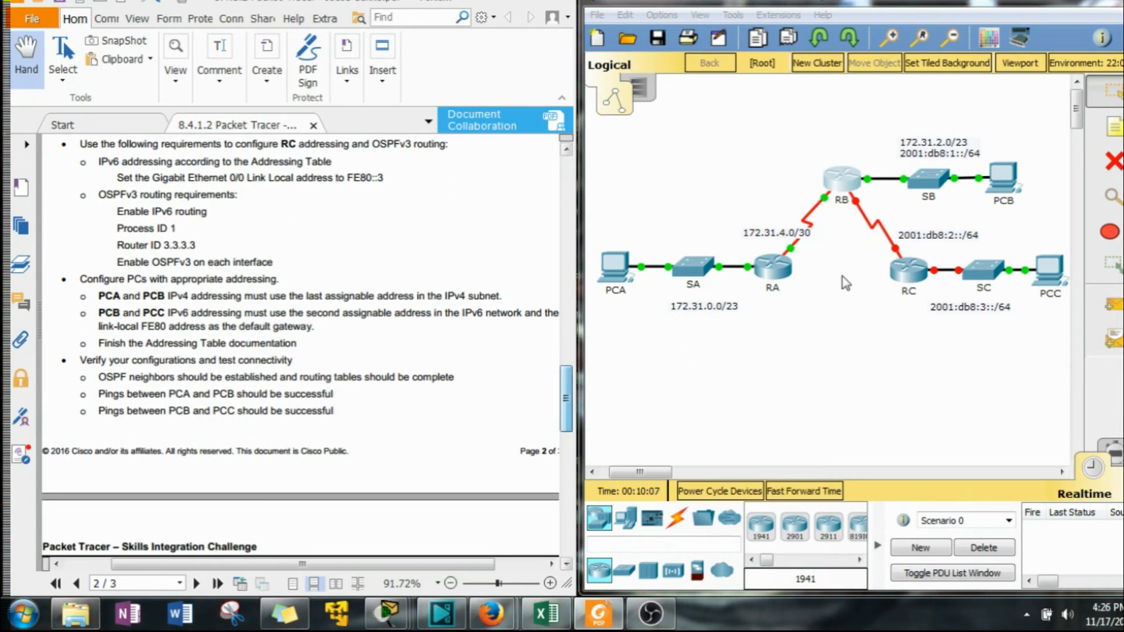
click(892, 273)
click(481, 135)
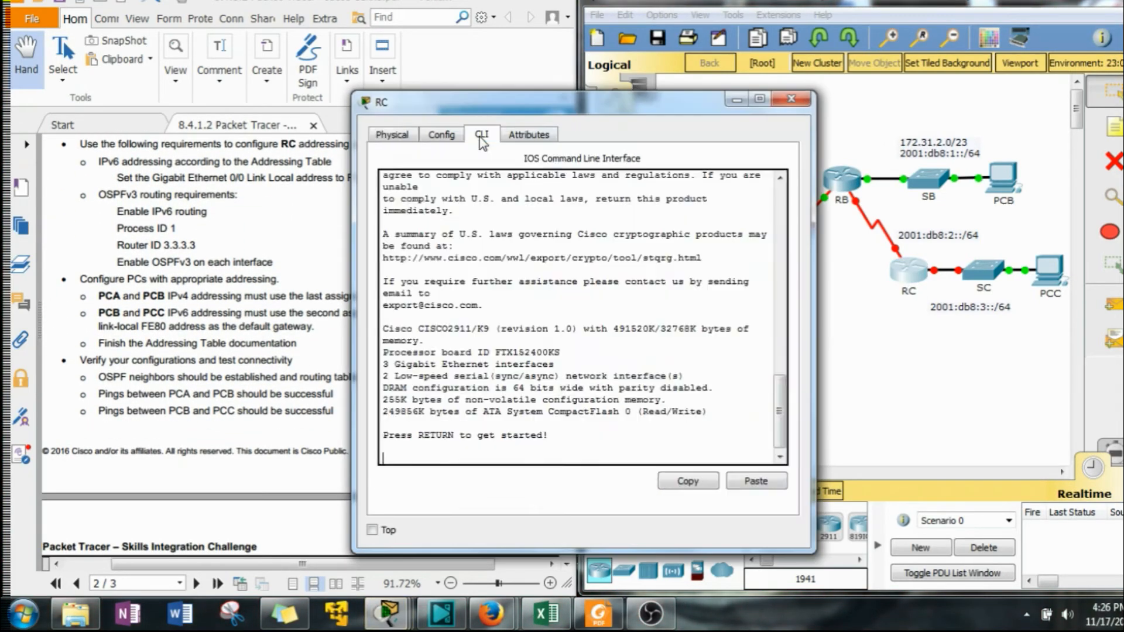
drag(481, 103, 698, 26)
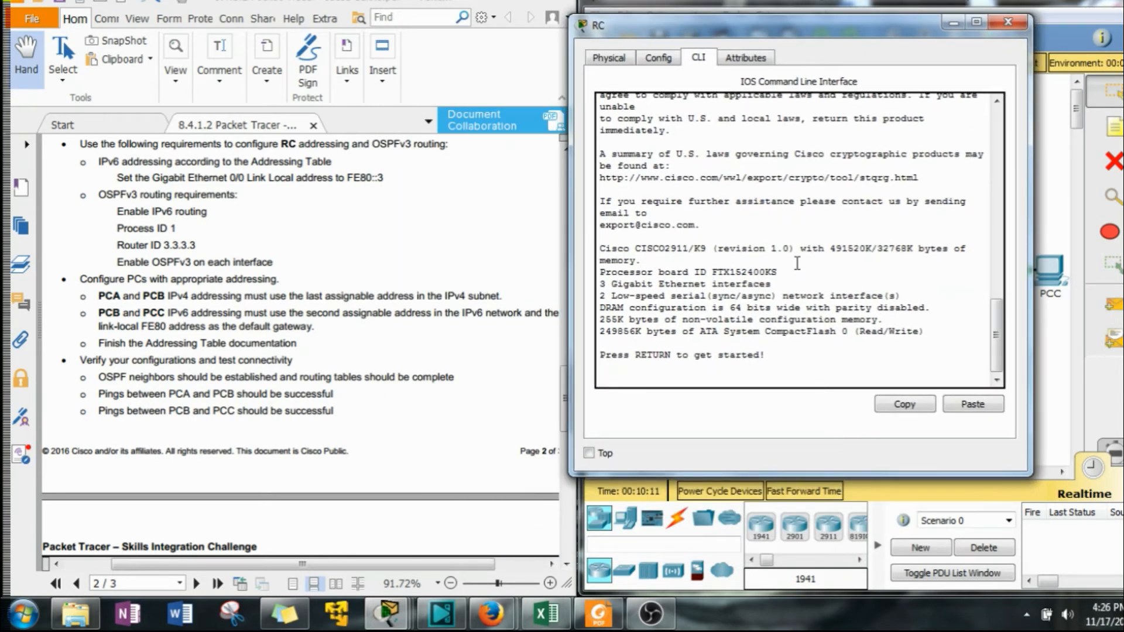
key(Return)
text(en)
key(Return)
text(conf t)
key(Return)
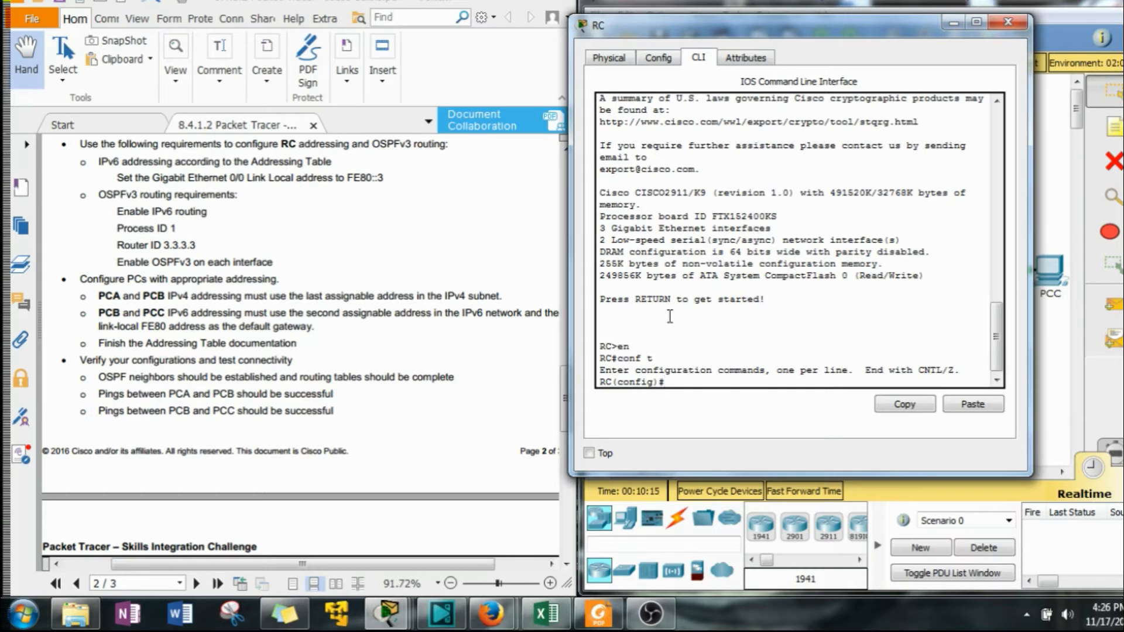
Enable IPv6 unicast routing on RC.
drag(741, 30, 777, 18)
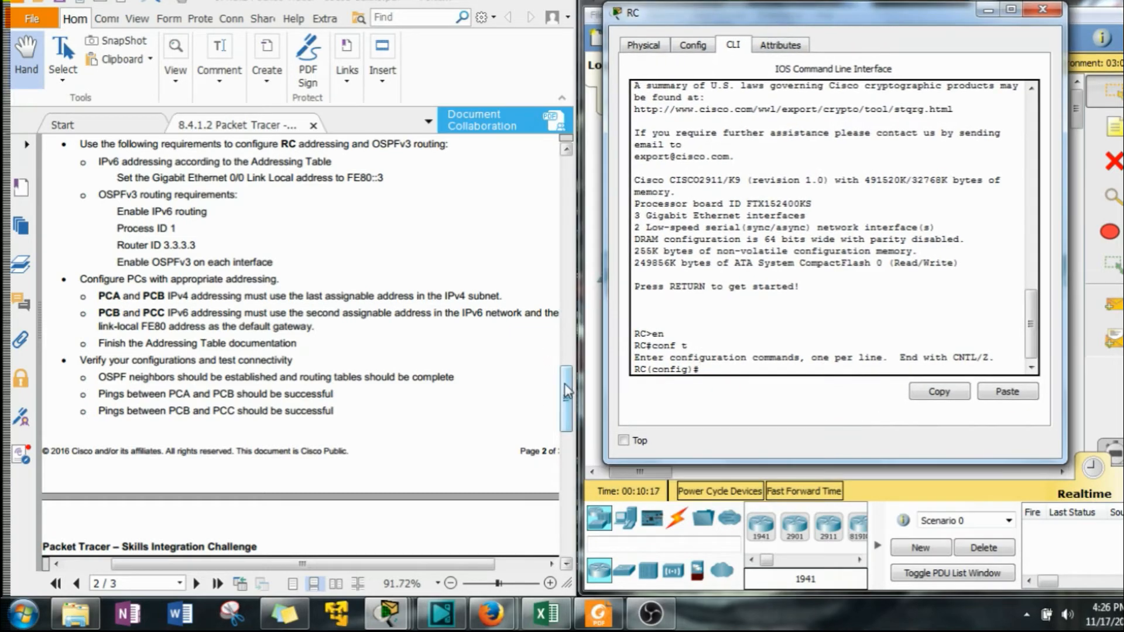
drag(563, 398, 581, 270)
click(734, 370)
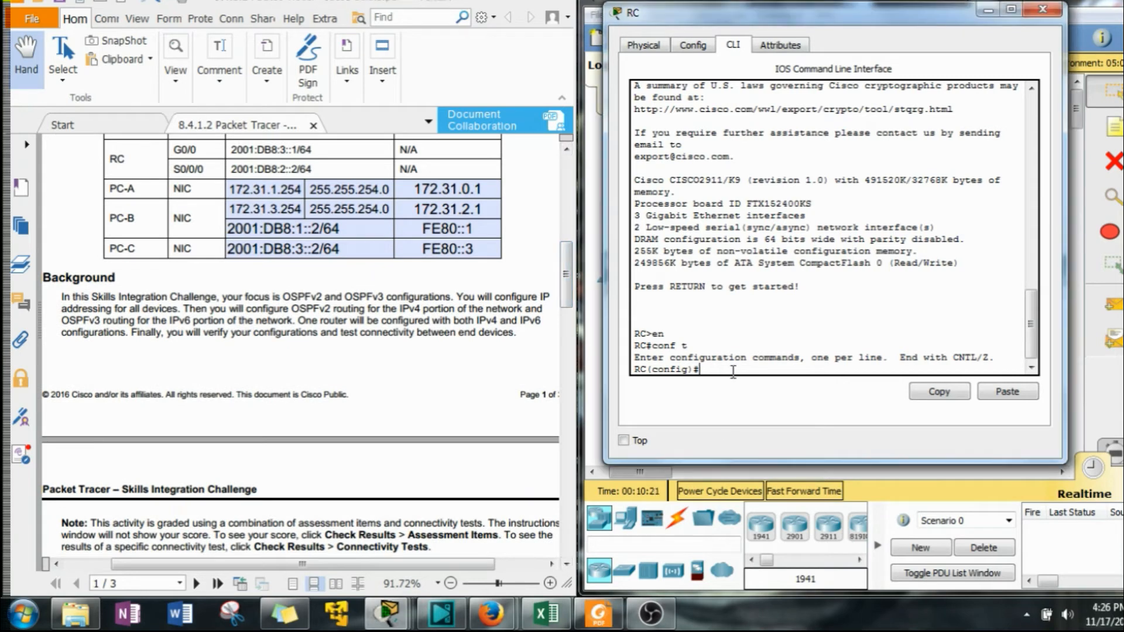
text(int g)
key(BackSpace)
key(BackSpace)
key(BackSpace)
key(BackSpace)
key(BackSpace)
text(ipv6 un)
key(Tab)
key(Return)
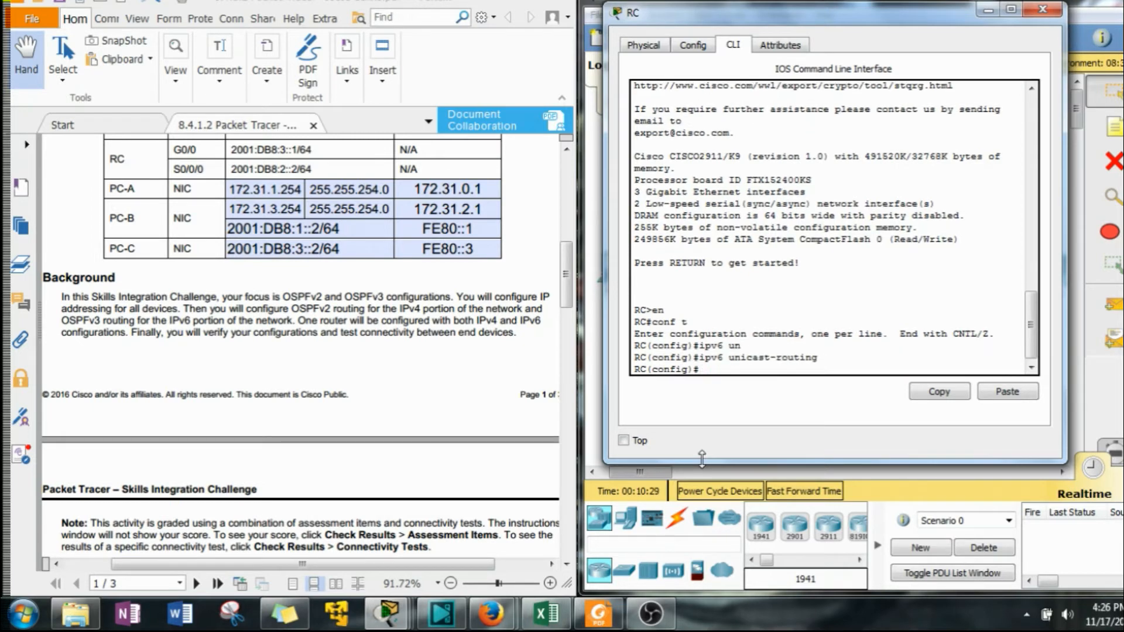
Assign IPv6 address 2001:DB8:3::1/64 from the addressing table to RC's GigabitEthernet0/0 interface.
text(ipv6)
key(BackSpace)
key(BackSpace)
key(BackSpace)
key(BackSpace)
text(ing)
key(BackSpace)
text(t g)
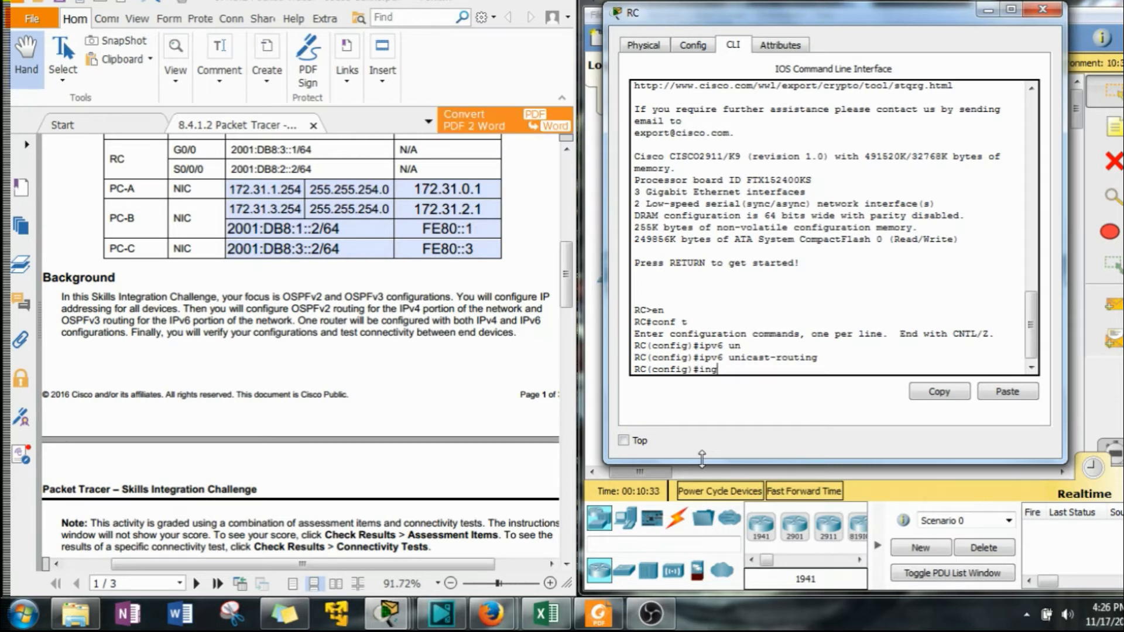
text(0)
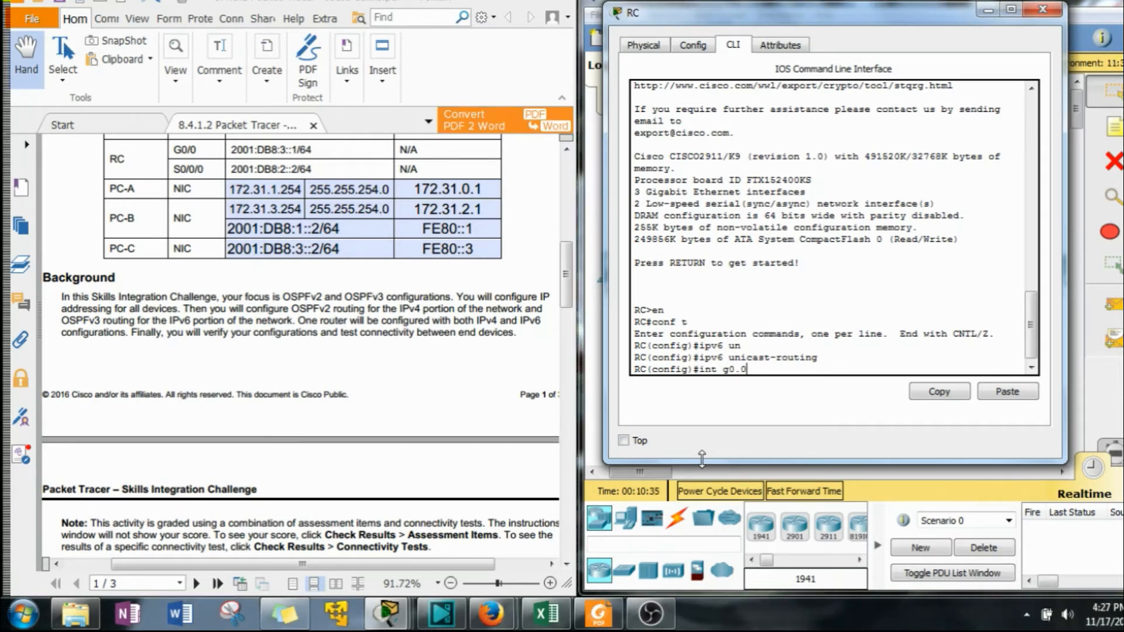
text(/0)
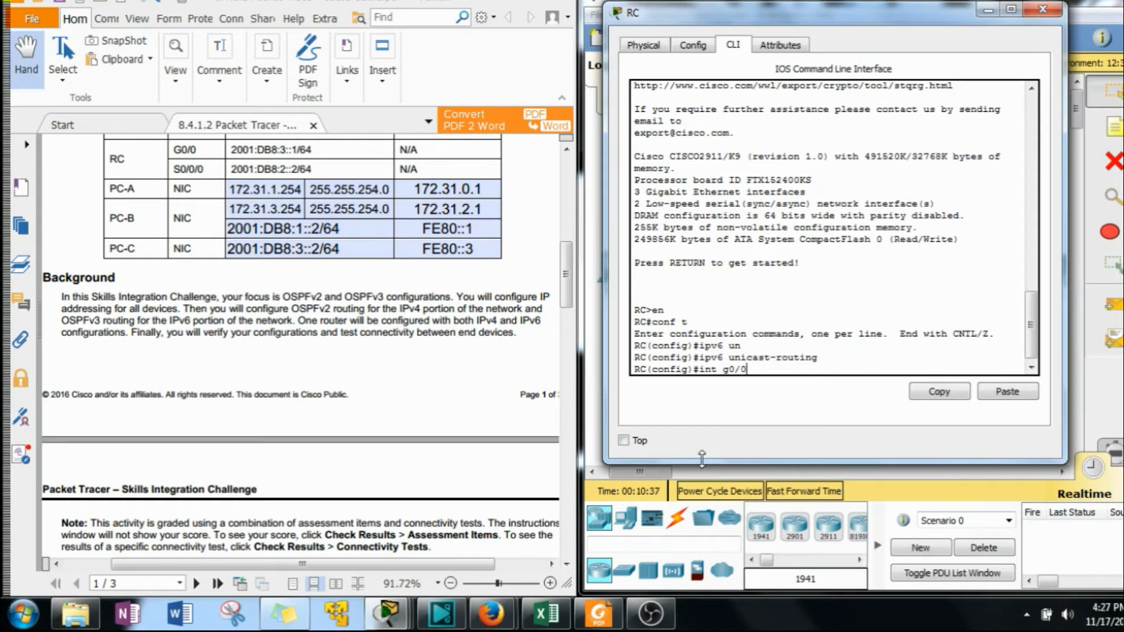
key(Return)
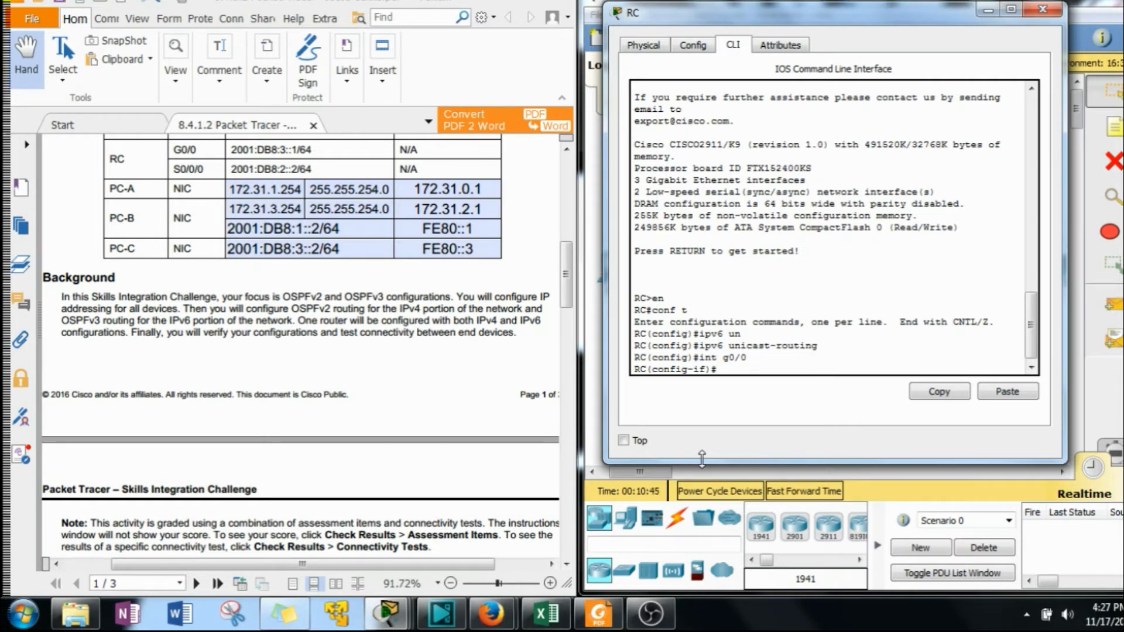
click(291, 148)
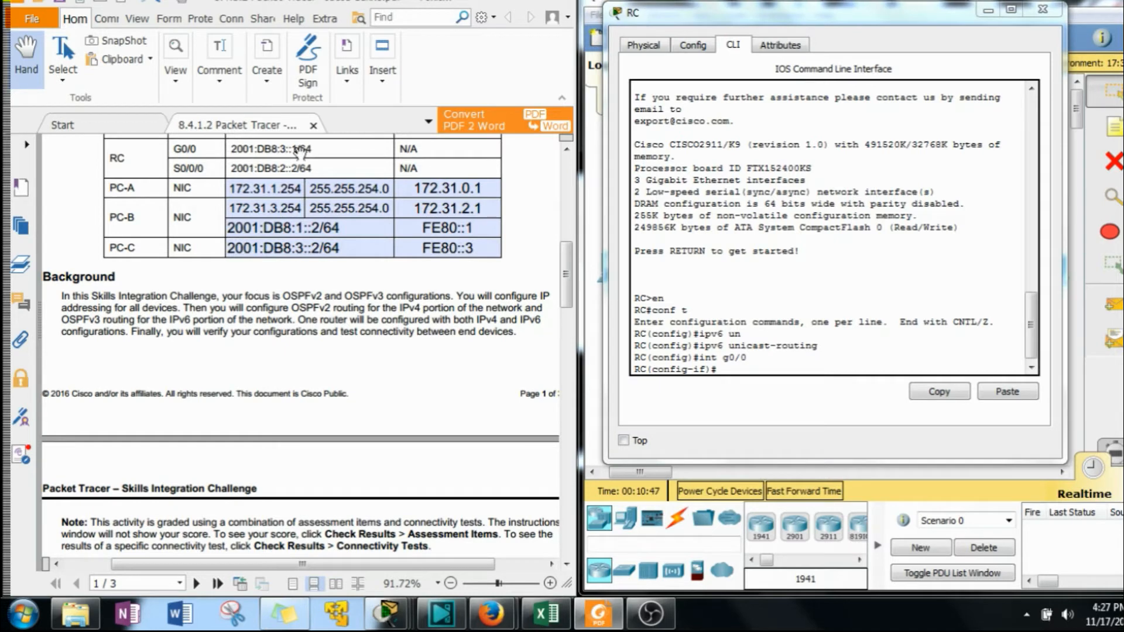
drag(302, 149, 230, 150)
key(ctrl+c)
click(764, 366)
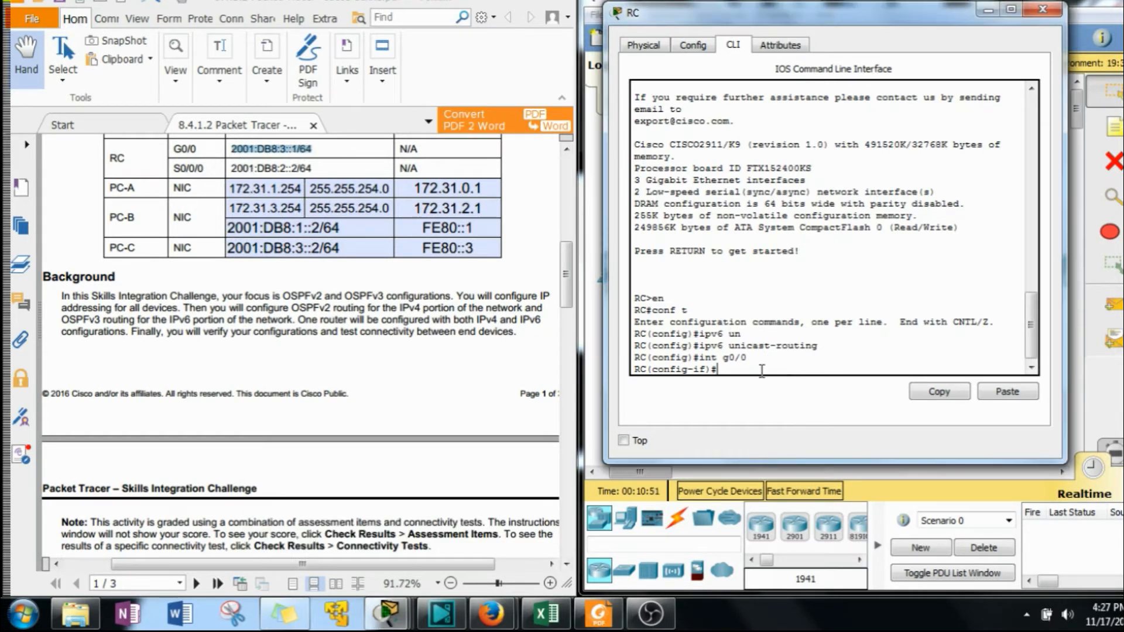
text(ipv6 add)
key(Tab)
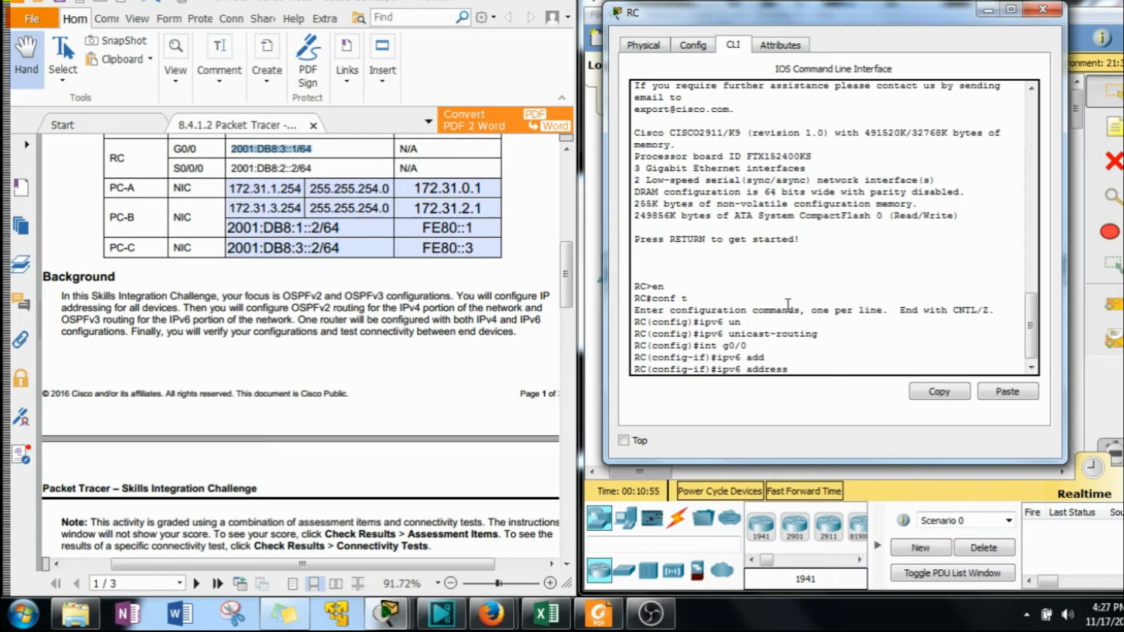
click(1027, 393)
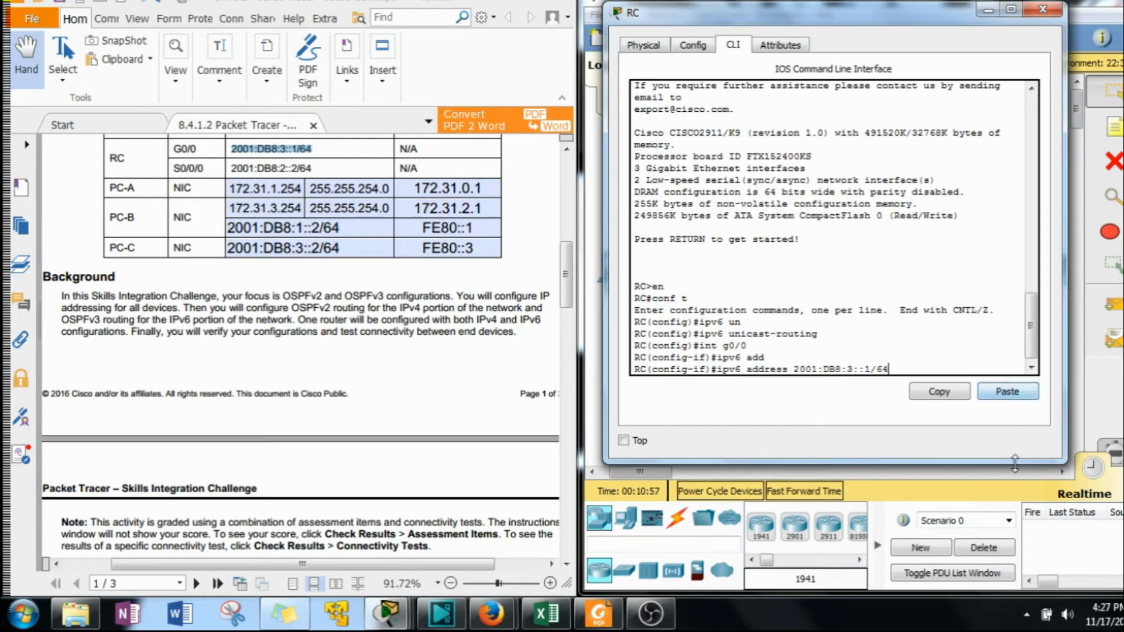
key(Return)
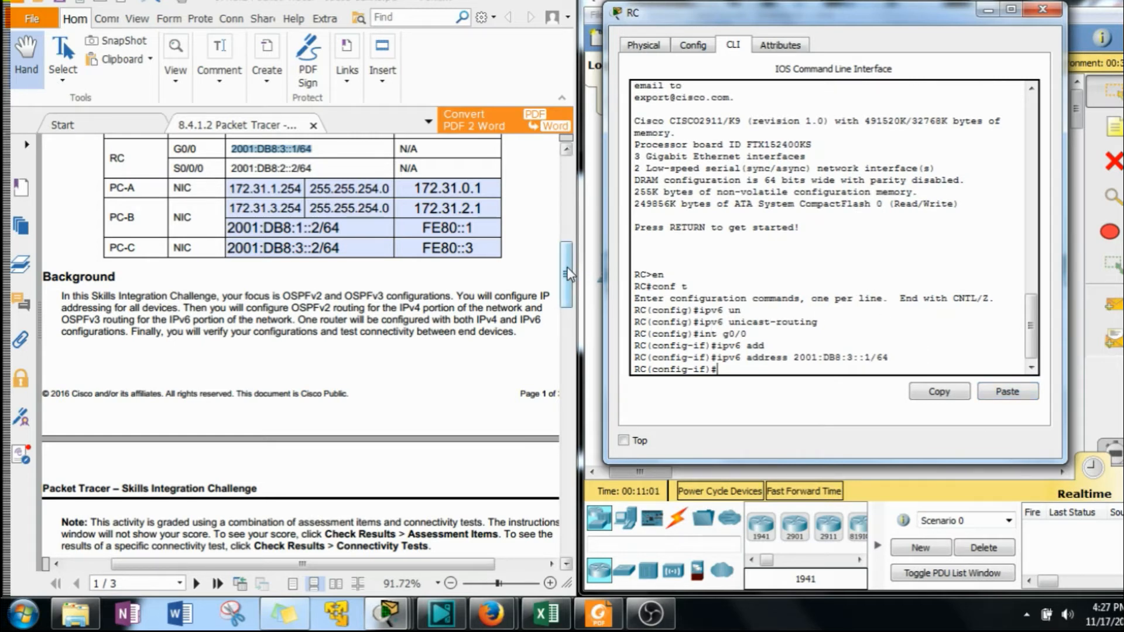
drag(567, 274, 565, 376)
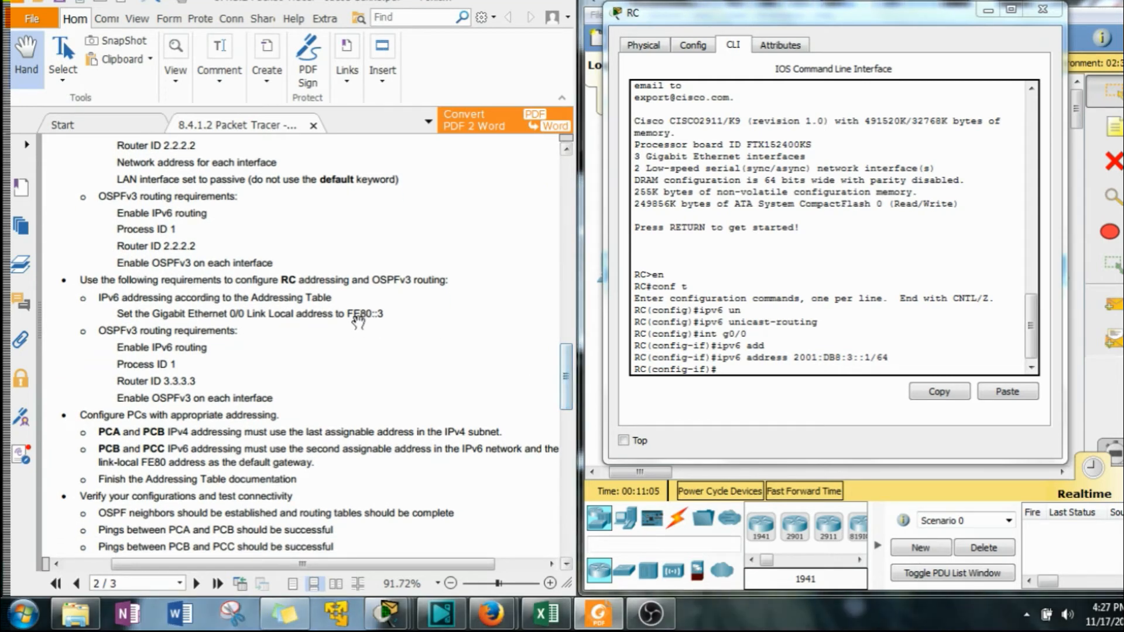
click(775, 432)
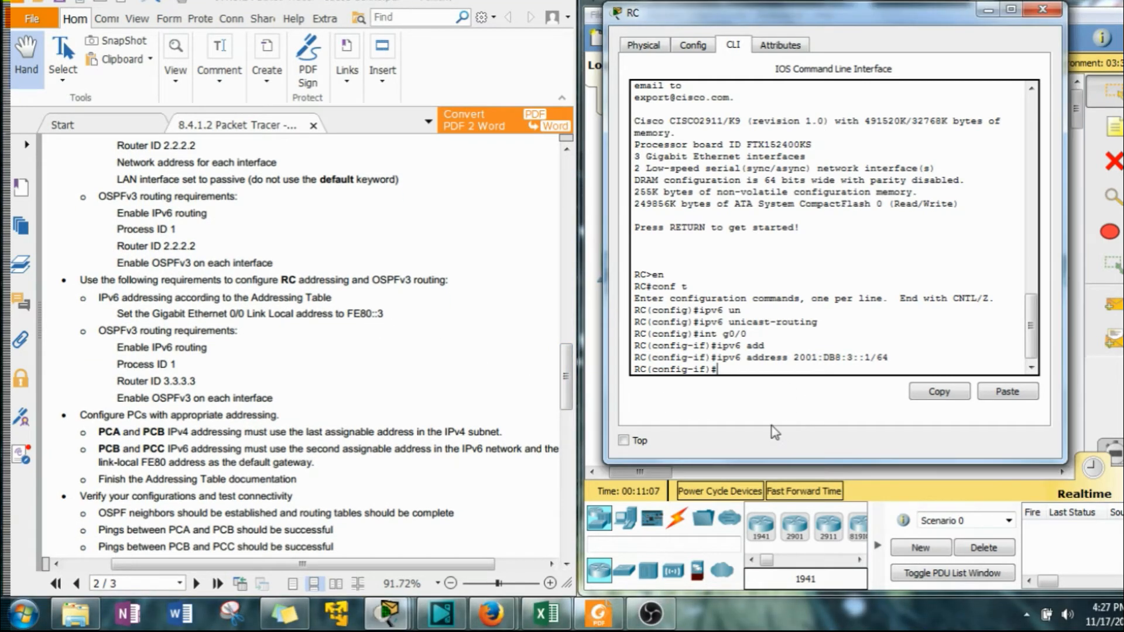
Set the link-local address FE80::3 on RC's GigabitEthernet0/0 interface.
key(Up)
key(Up)
key(Down)
key(BackSpace)
key(BackSpace)
key(BackSpace)
key(BackSpace)
key(BackSpace)
key(BackSpace)
key(BackSpace)
key(BackSpace)
key(BackSpace)
key(BackSpace)
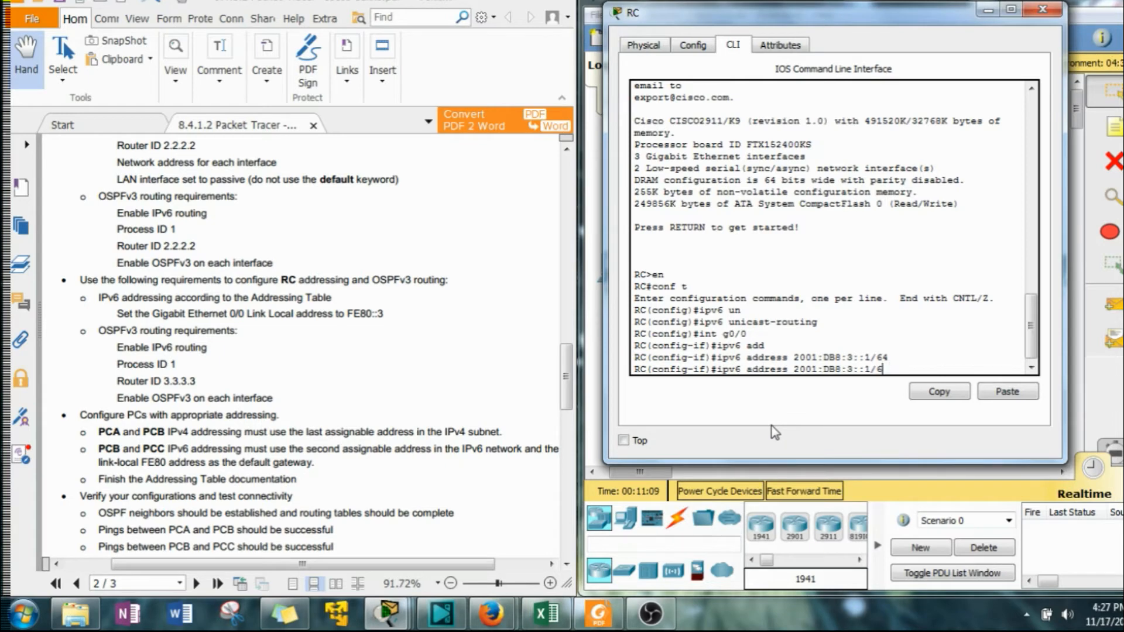
key(BackSpace)
key(BackSpace)
key(BackSpace)
key(BackSpace)
key(BackSpace)
key(BackSpace)
text(fe80::3 l)
key(Tab)
key(Return)
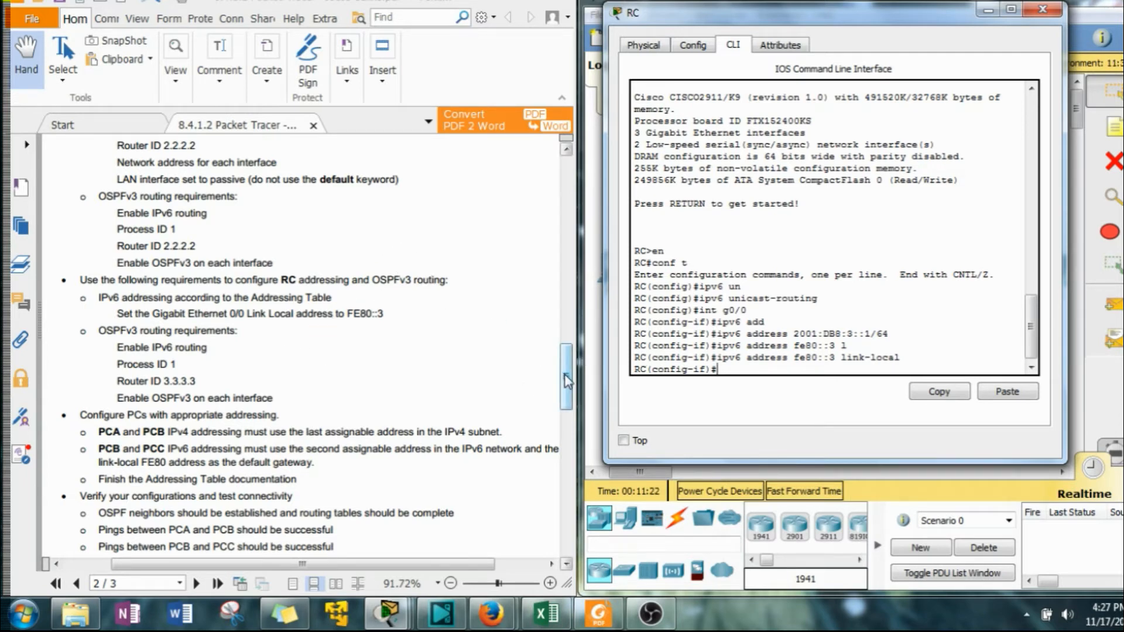
Bring RC's GigabitEthernet0/0 interface up with no shutdown.
drag(565, 375, 568, 369)
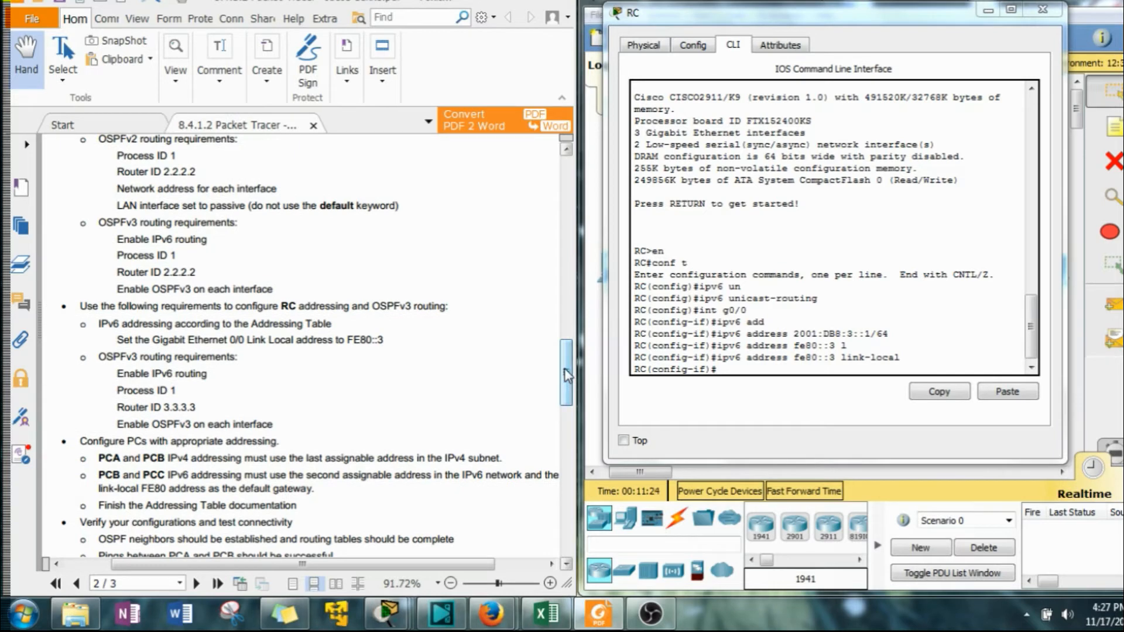
click(814, 376)
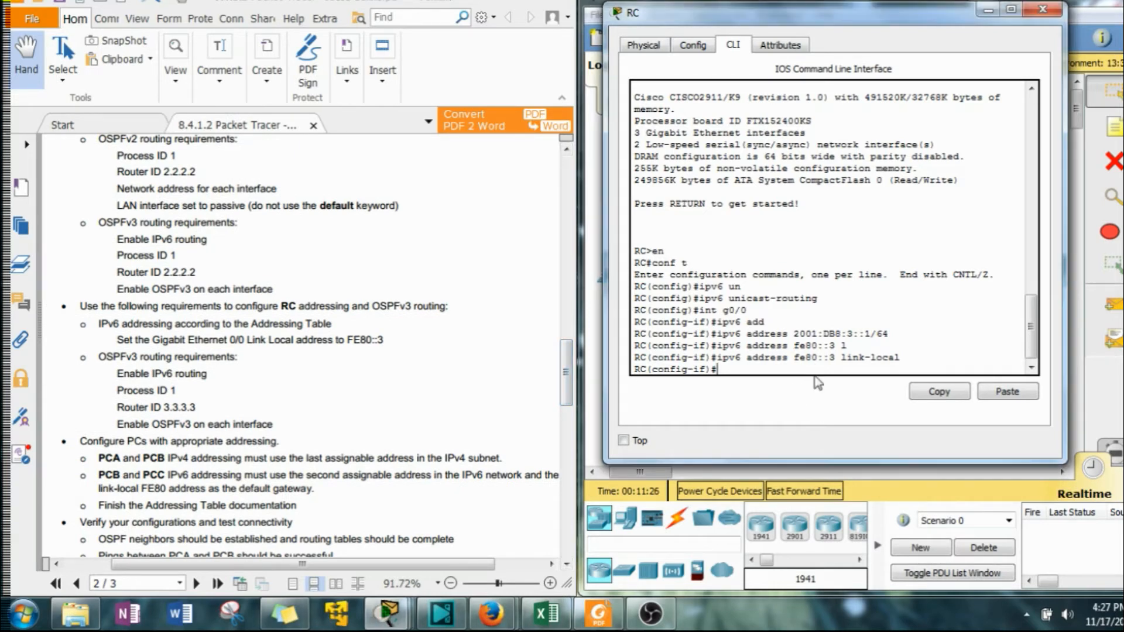
text(no shu)
key(Tab)
key(Return)
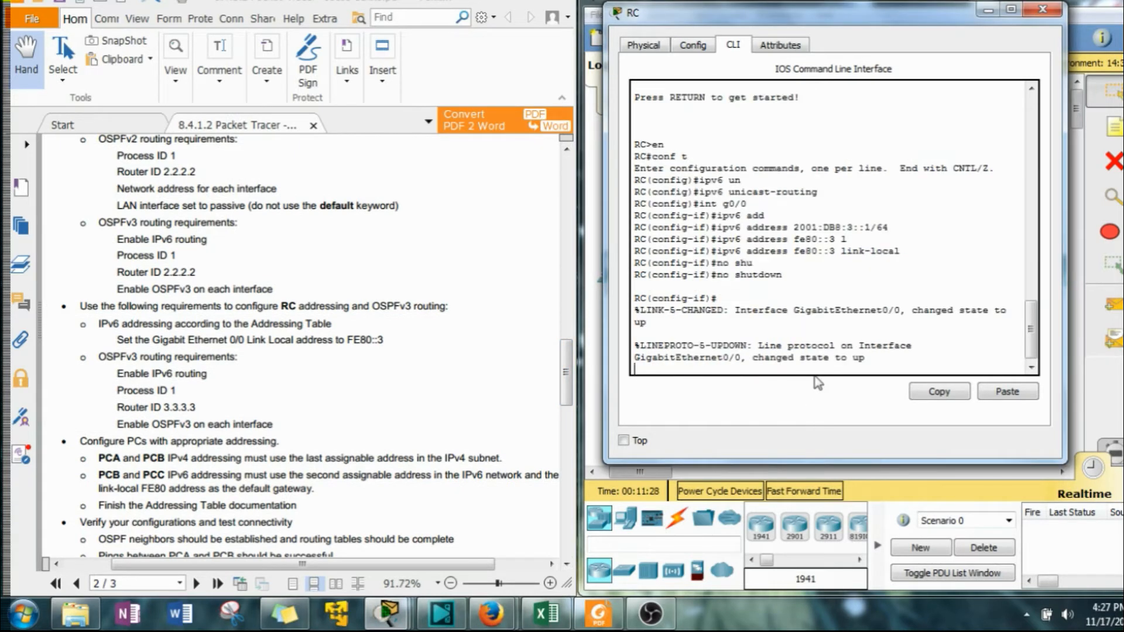
Assign IPv6 address 2001:DB8:2::2/64 to RC's Serial0/0/0 interface.
key(Return)
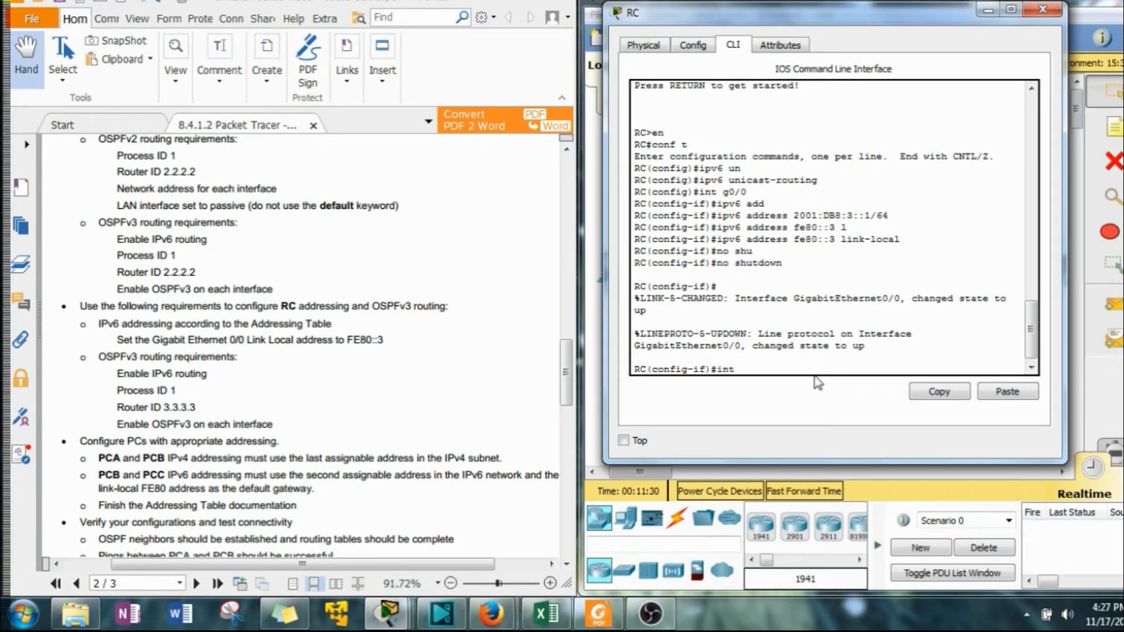
text(int s0/0/0)
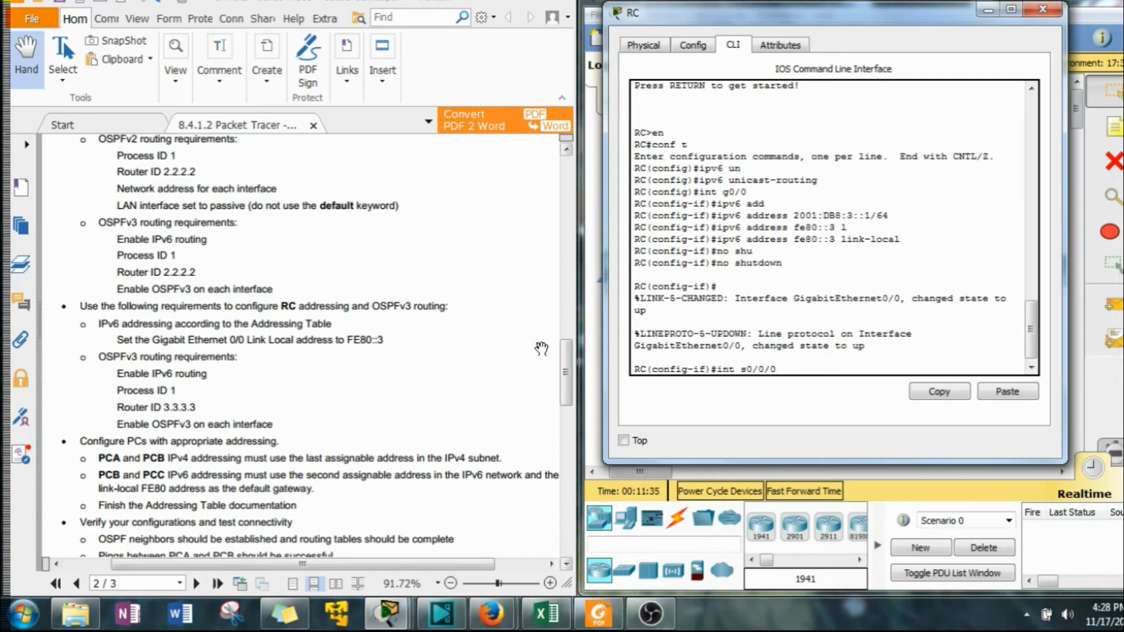
drag(567, 357, 572, 264)
click(781, 373)
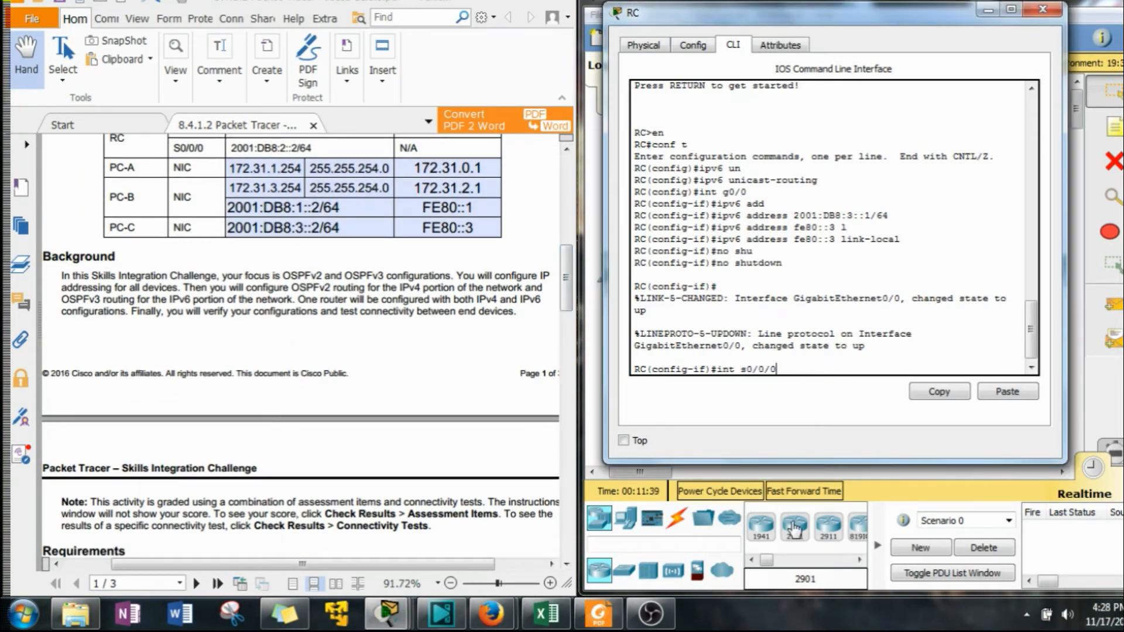
key(Return)
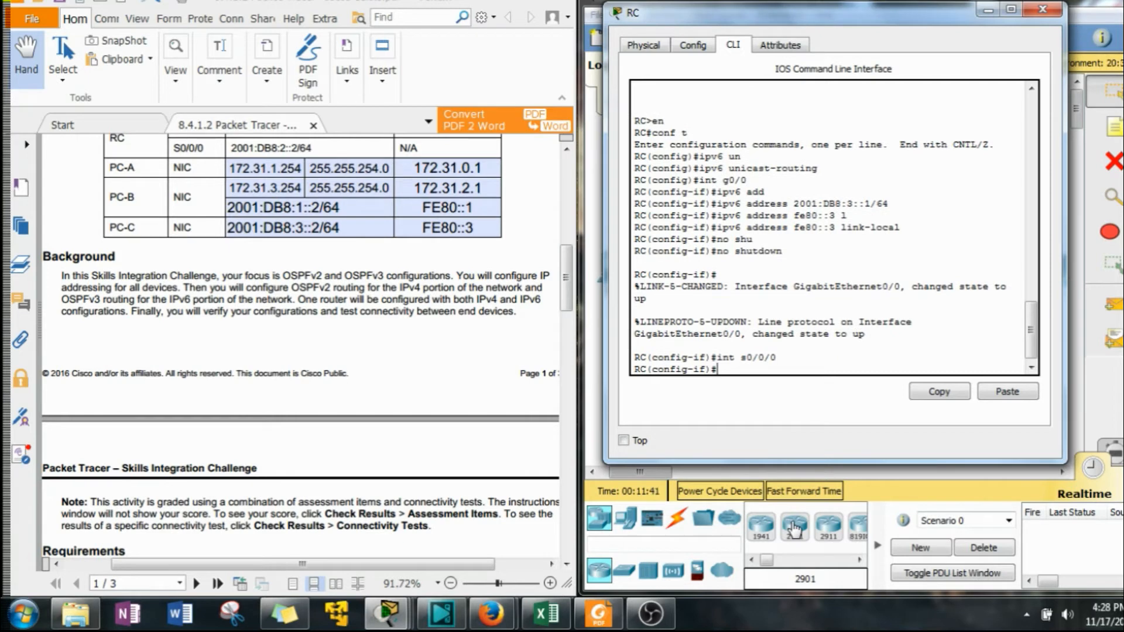
key(Up)
key(Up)
key(Up)
key(Up)
key(Up)
key(Up)
key(Up)
key(Up)
key(Down)
key(Down)
key(Down)
key(Down)
key(Down)
key(Down)
key(Down)
key(Down)
key(Up)
key(Up)
key(Up)
key(Up)
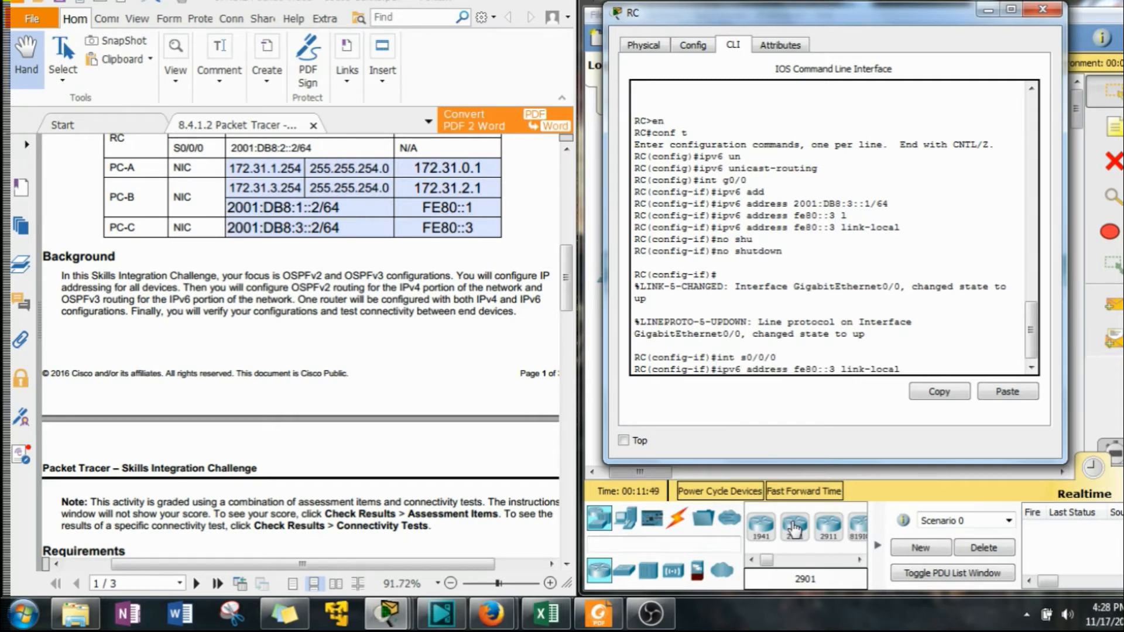
key(Up)
key(Up)
key(BackSpace)
text(2)
key(Return)
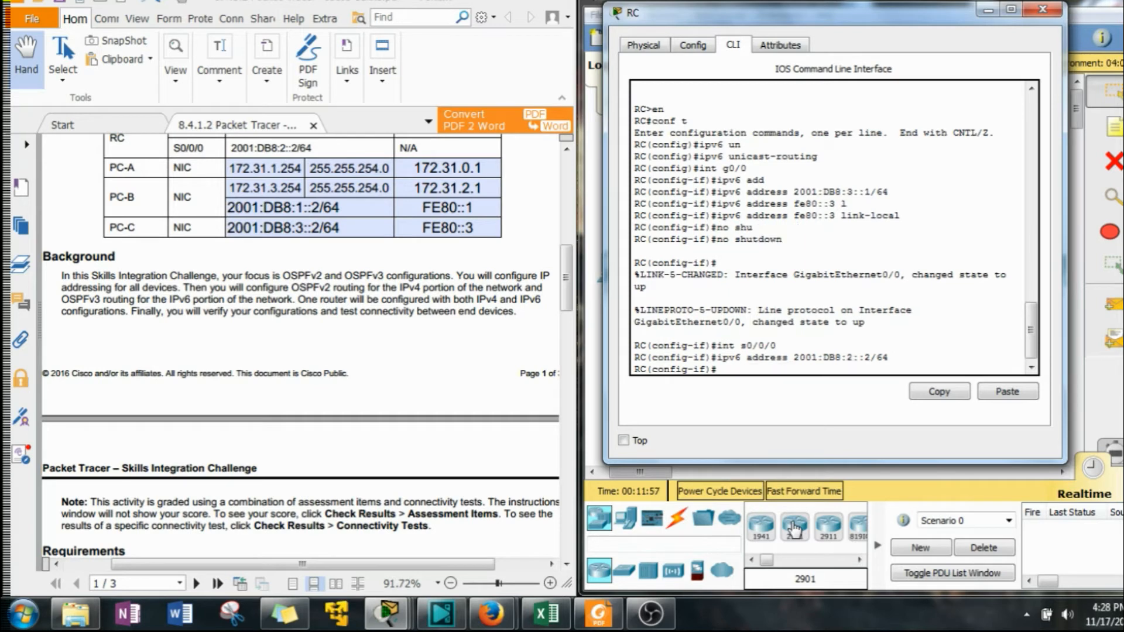
Bring RC's Serial0/0/0 interface up and return to global configuration mode.
text(no shut)
key(Return)
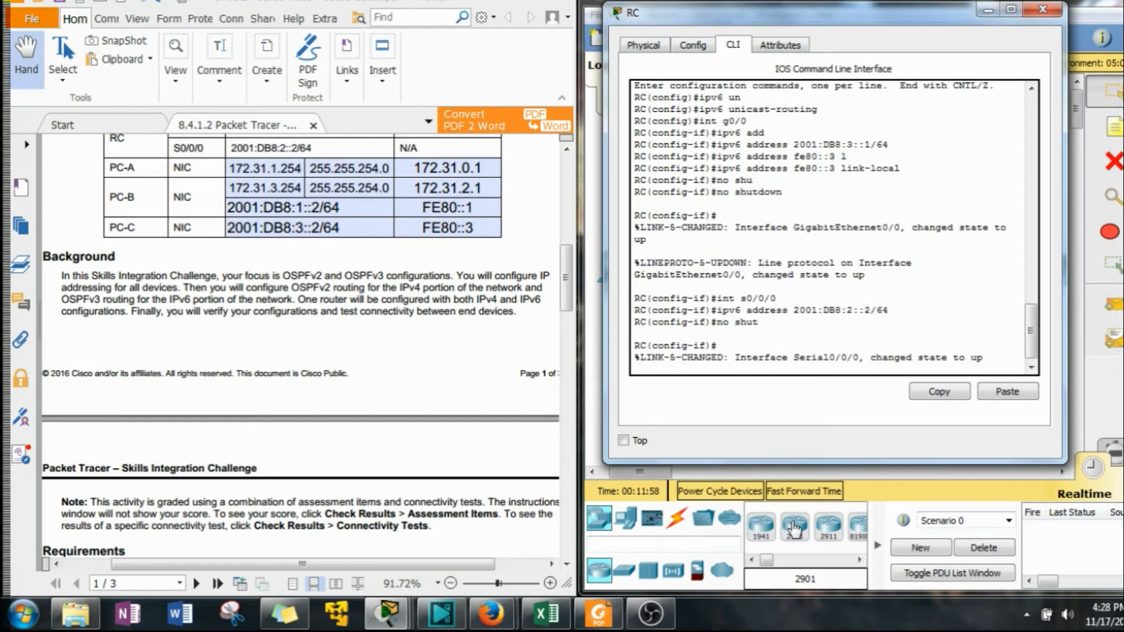
text(exit)
key(Return)
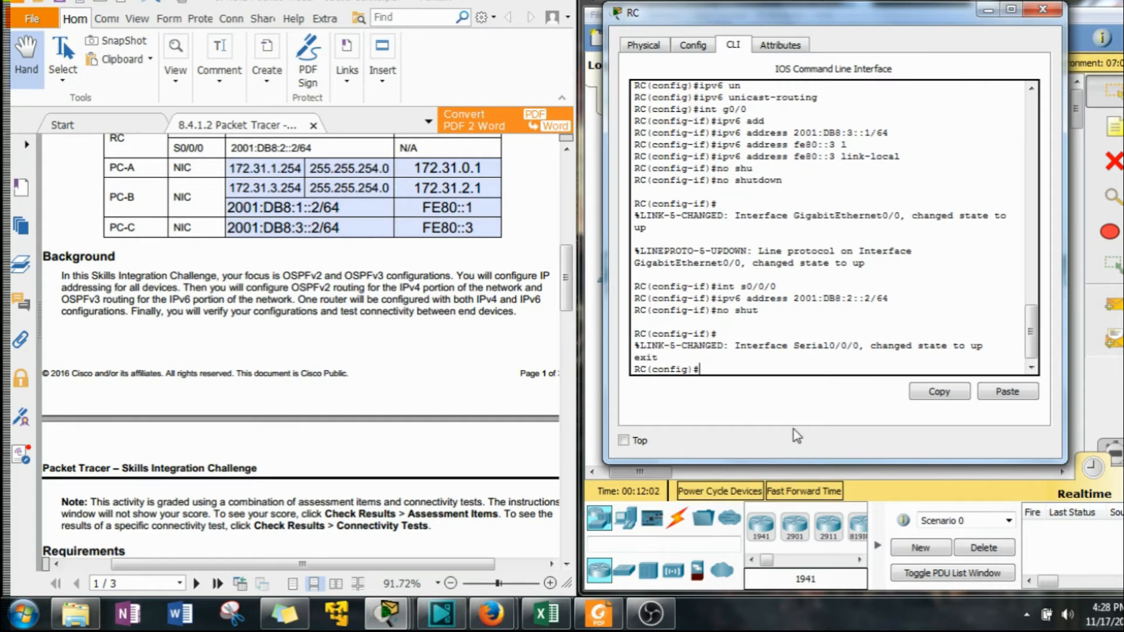
Start OSPFv3 process 1 on RC and set its router ID to 3.3.3.3.
drag(560, 272, 555, 376)
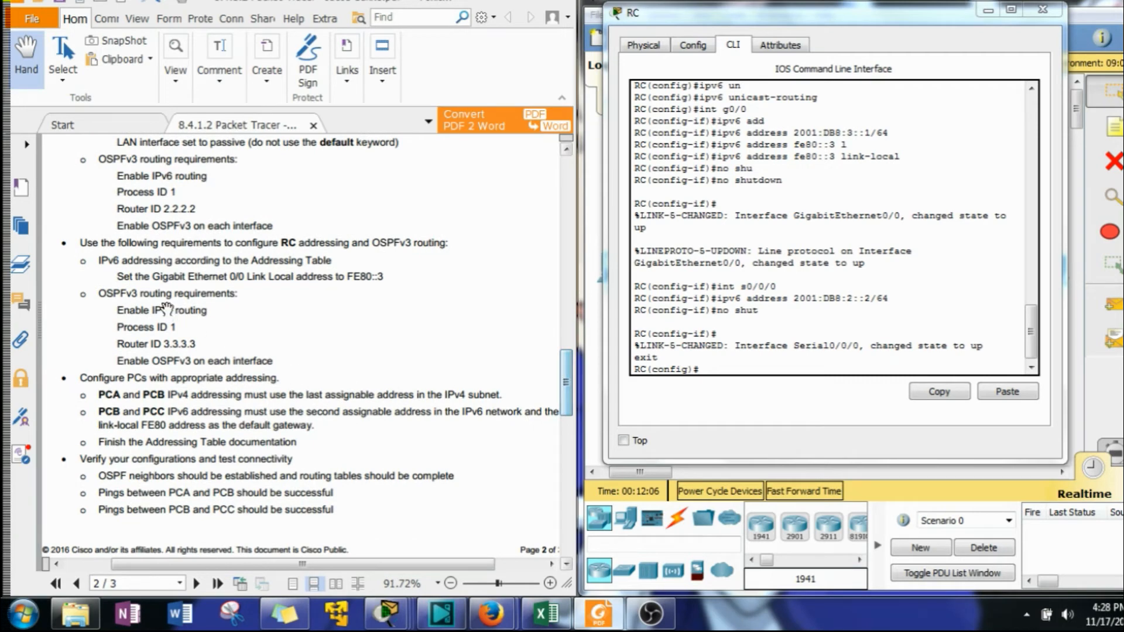
click(821, 352)
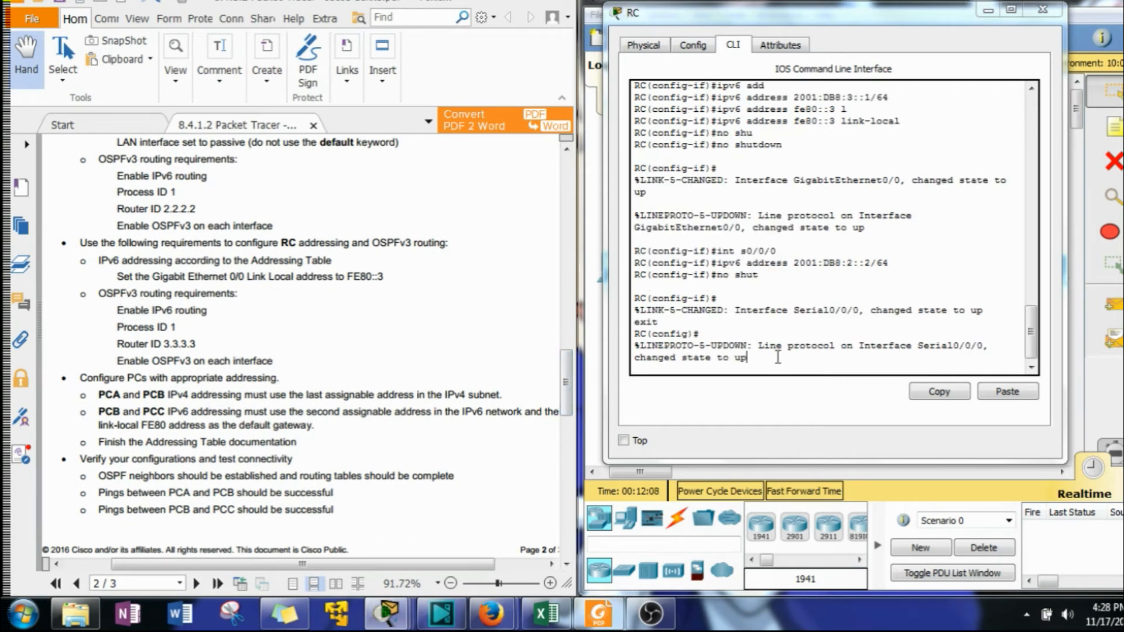
key(Return)
key(Return)
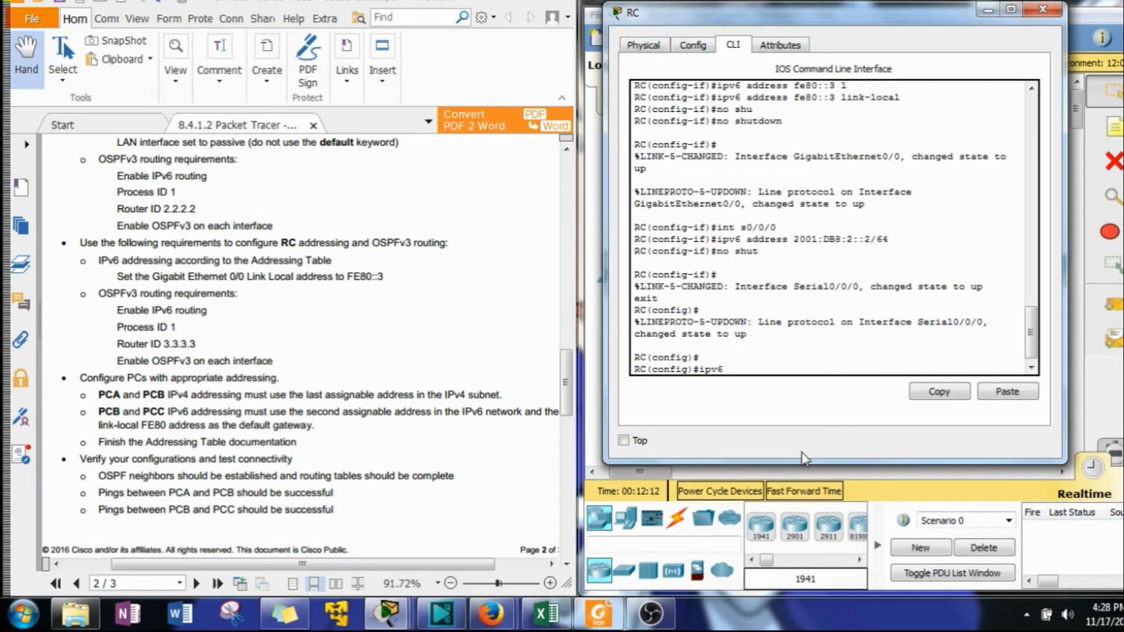
text(ipv6 router osp)
key(Tab)
text(1)
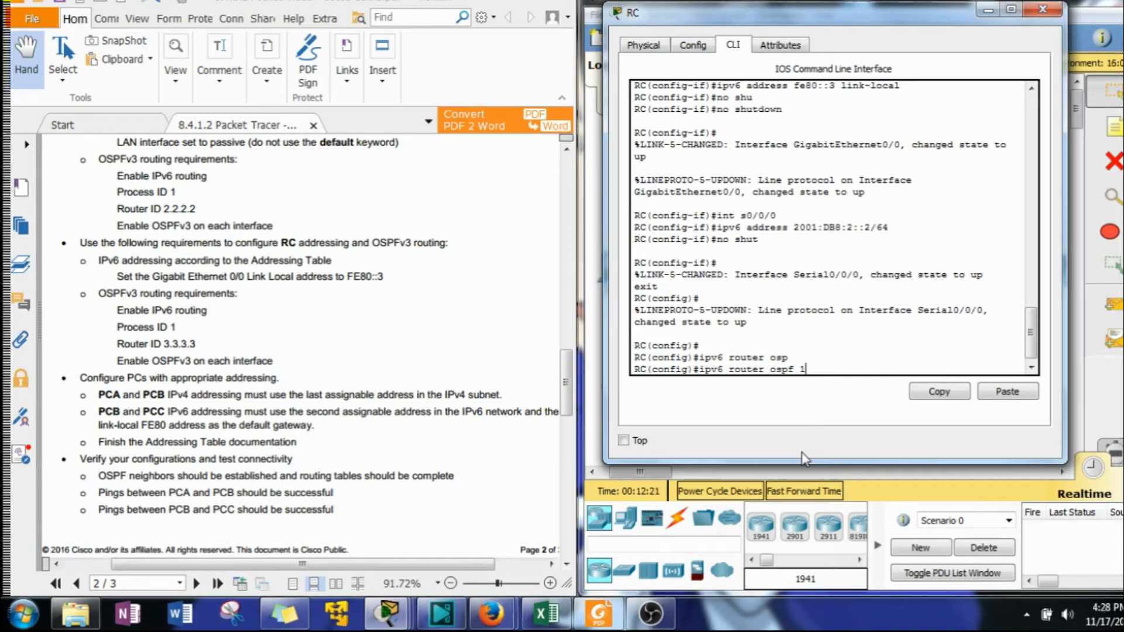
key(Return)
text(rout)
key(Tab)
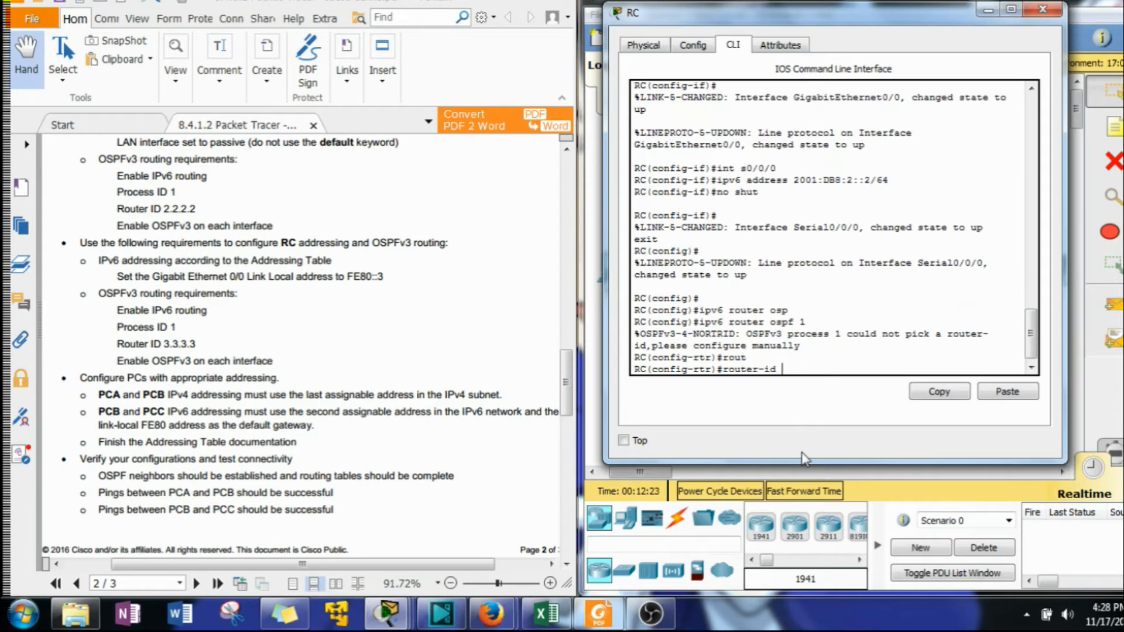
text(3.3.3.3)
key(Return)
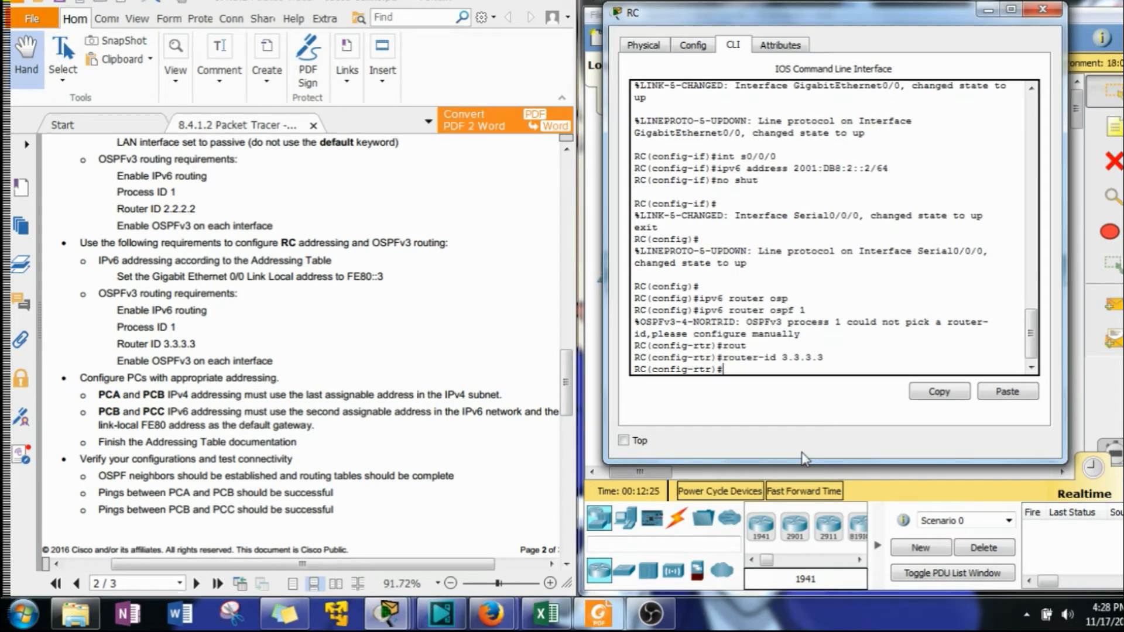
Make GigabitEthernet0/0 a passive interface in RC's OSPFv3 process and exit router configuration.
text(pass)
key(Tab)
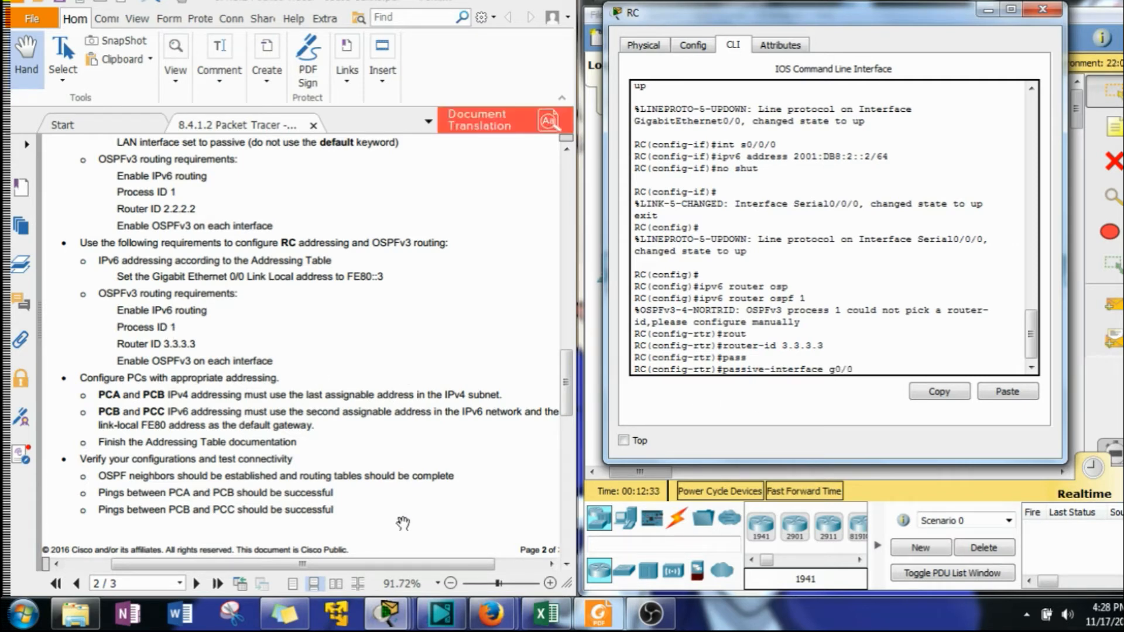
key(Return)
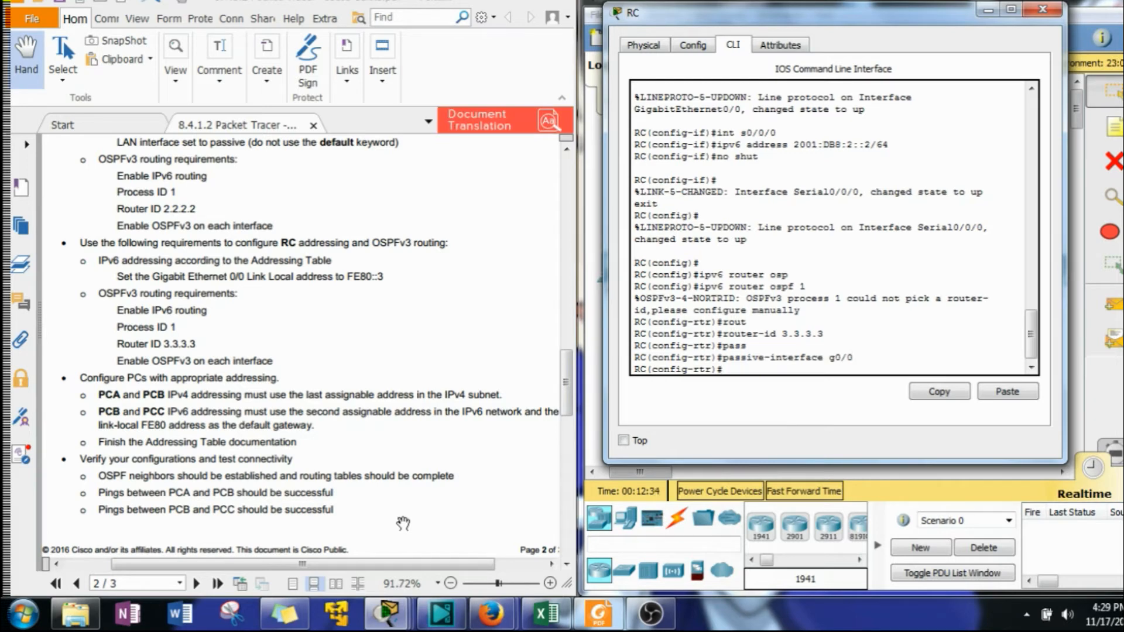
text(exit)
key(Return)
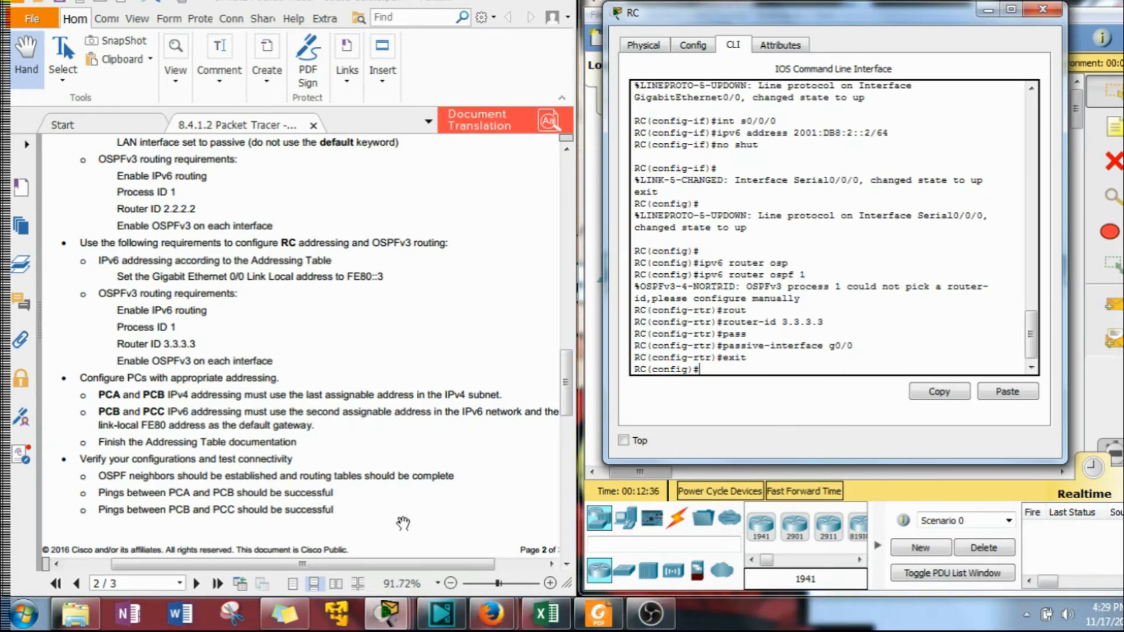
Enable OSPFv3 process 1 in area 0 on RC's GigabitEthernet0/0 interface.
text(int g0/0)
key(Return)
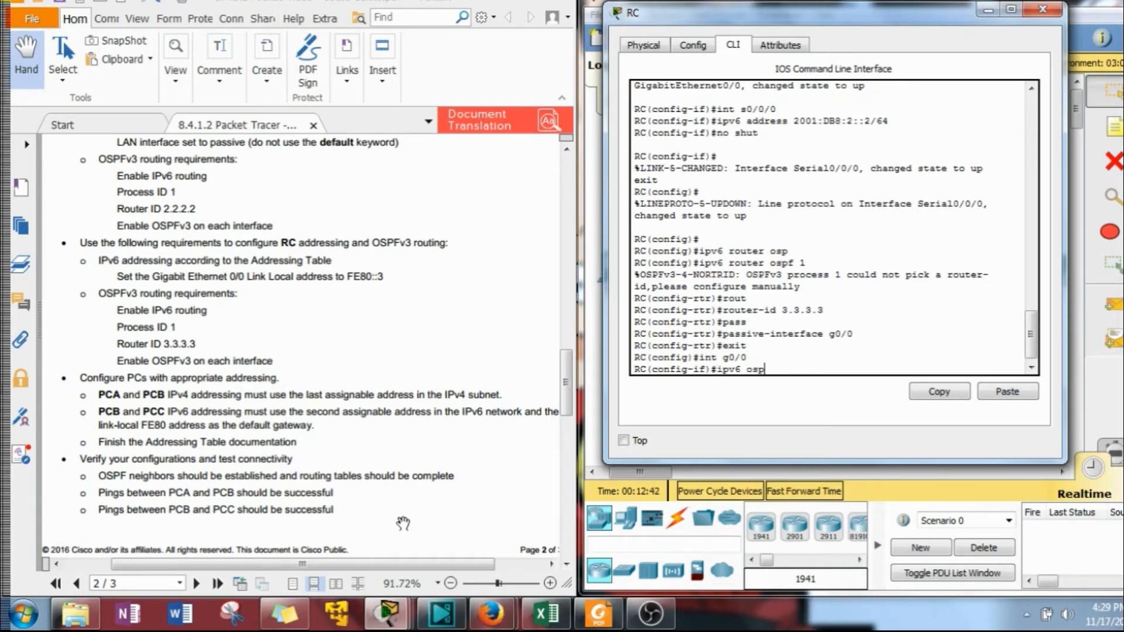
text(ipv6 osp)
key(Tab)
text(1)
key(Tab)
text(a)
key(Tab)
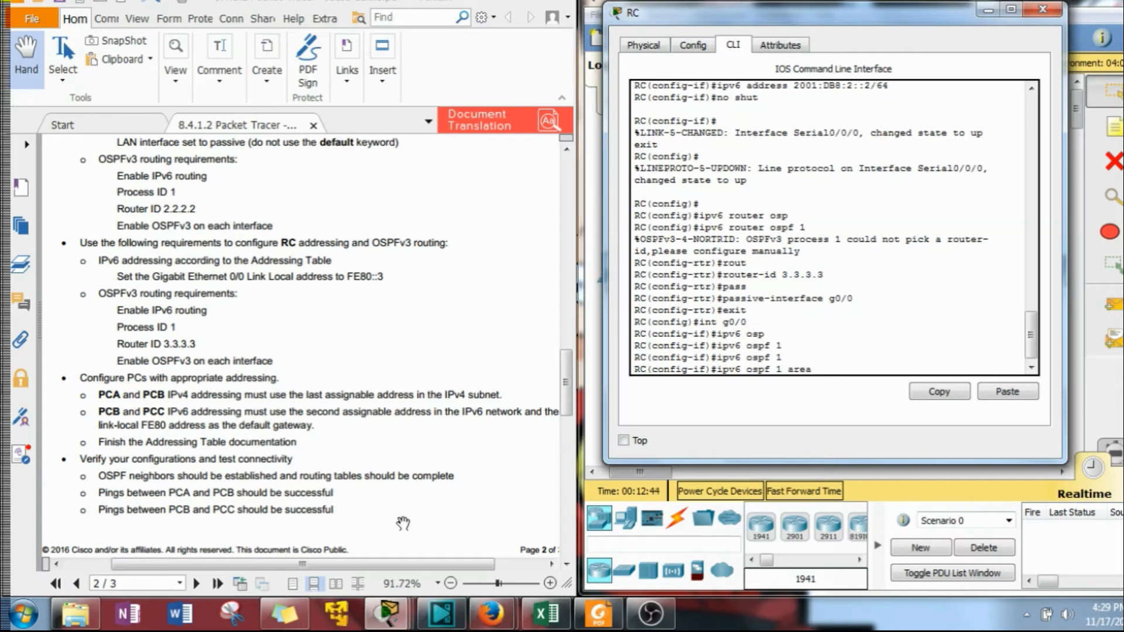
key(Return)
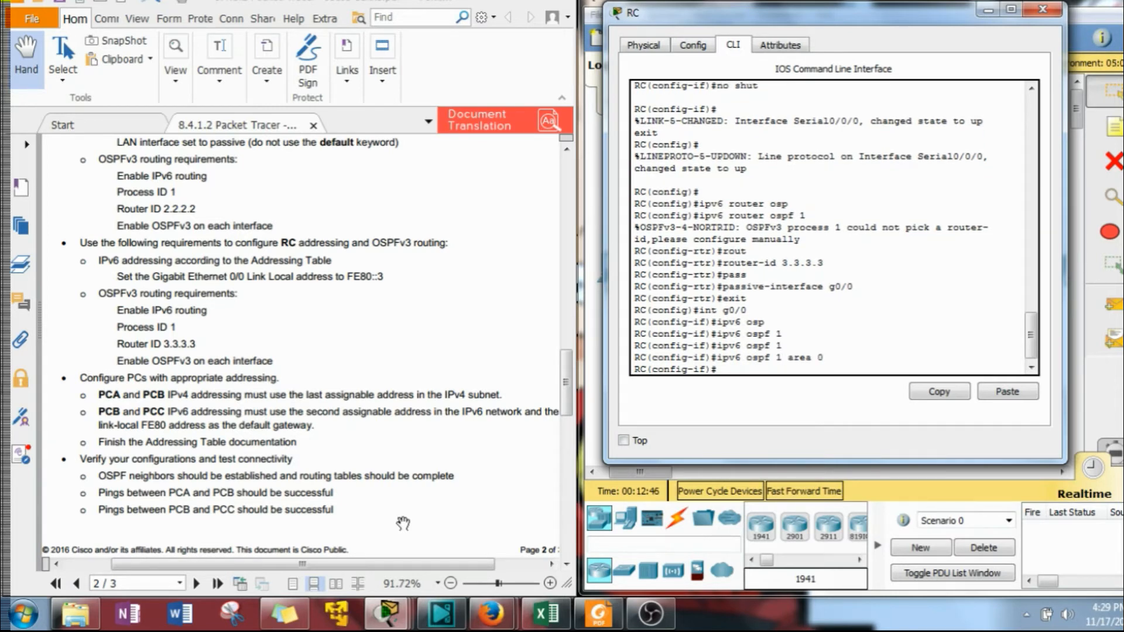
Enable OSPFv3 process 1 in area 0 on RC's Serial0/0/0 interface.
text(int g0/0)
key(BackSpace)
key(BackSpace)
key(BackSpace)
text(s0/0/0)
key(Return)
key(Up)
key(Up)
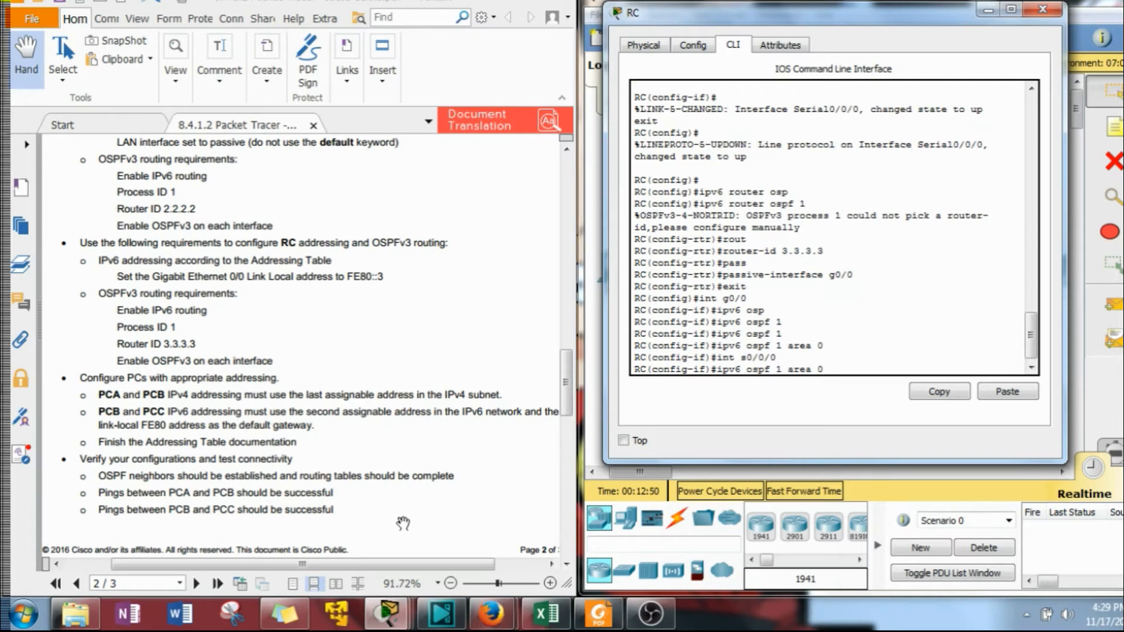
key(Return)
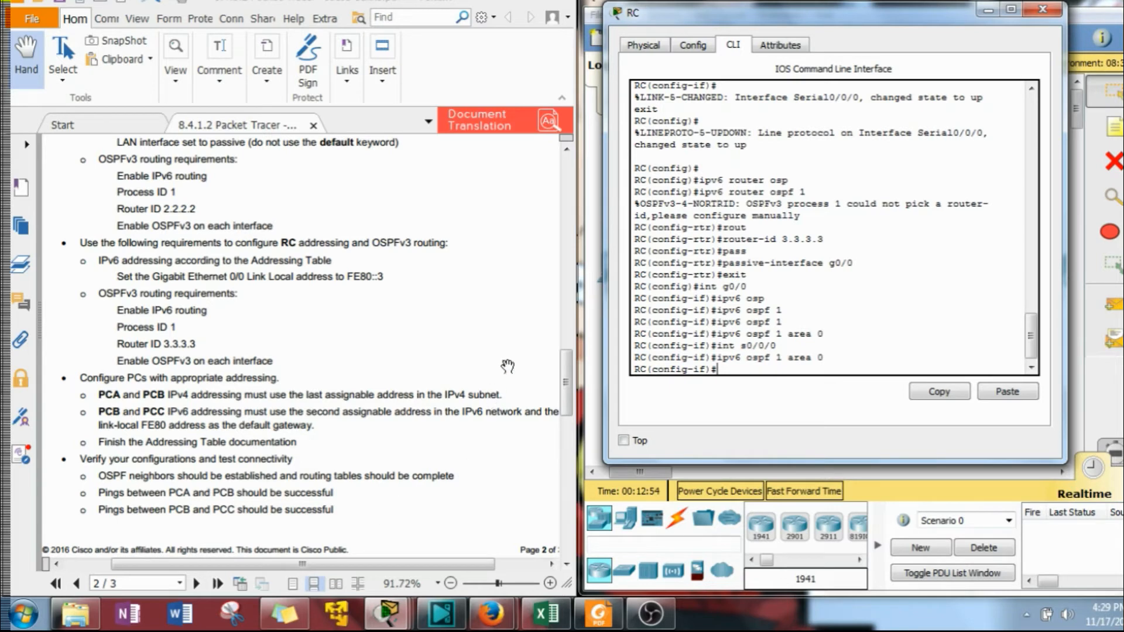
Review the verification requirements in the instructions and close RC's window.
scroll(573, 333, up, 6)
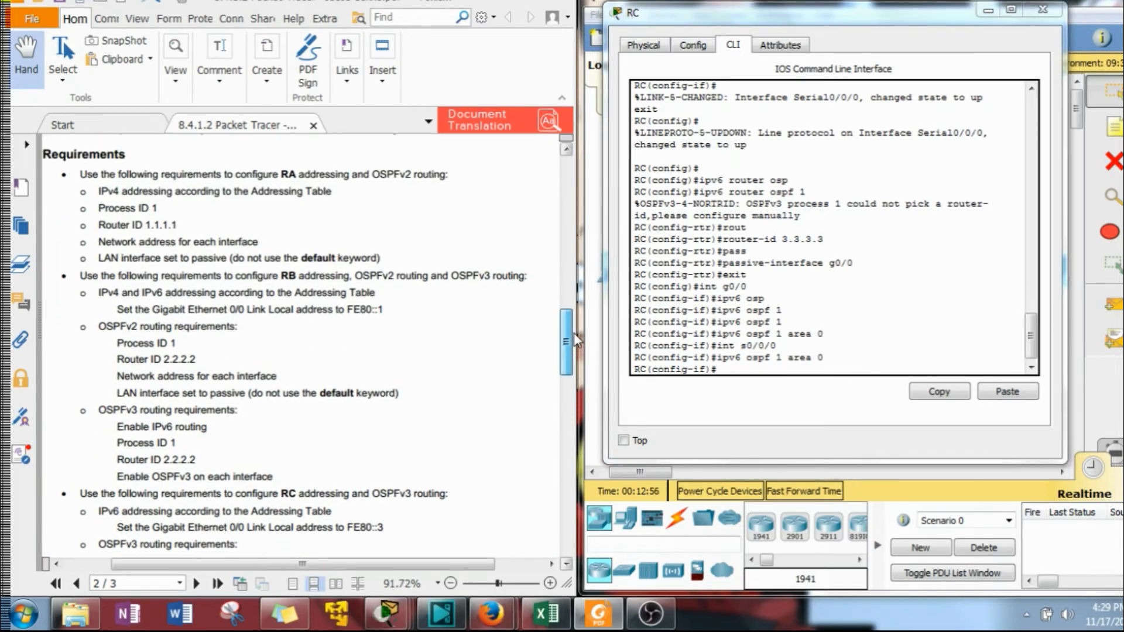
scroll(573, 326, up, 1)
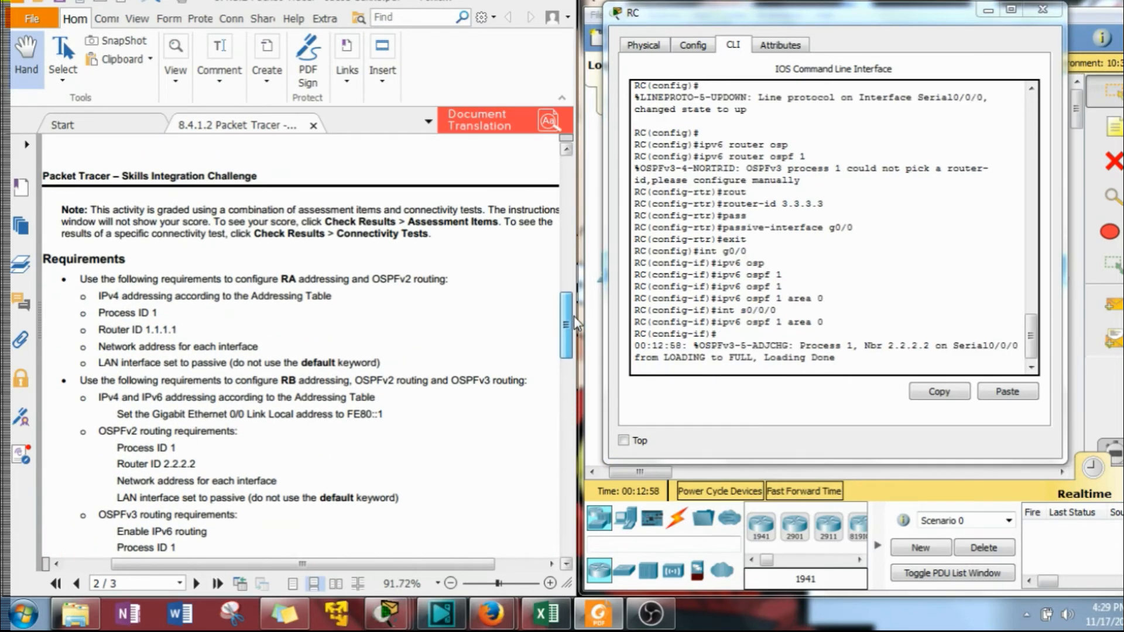
drag(574, 314, 601, 381)
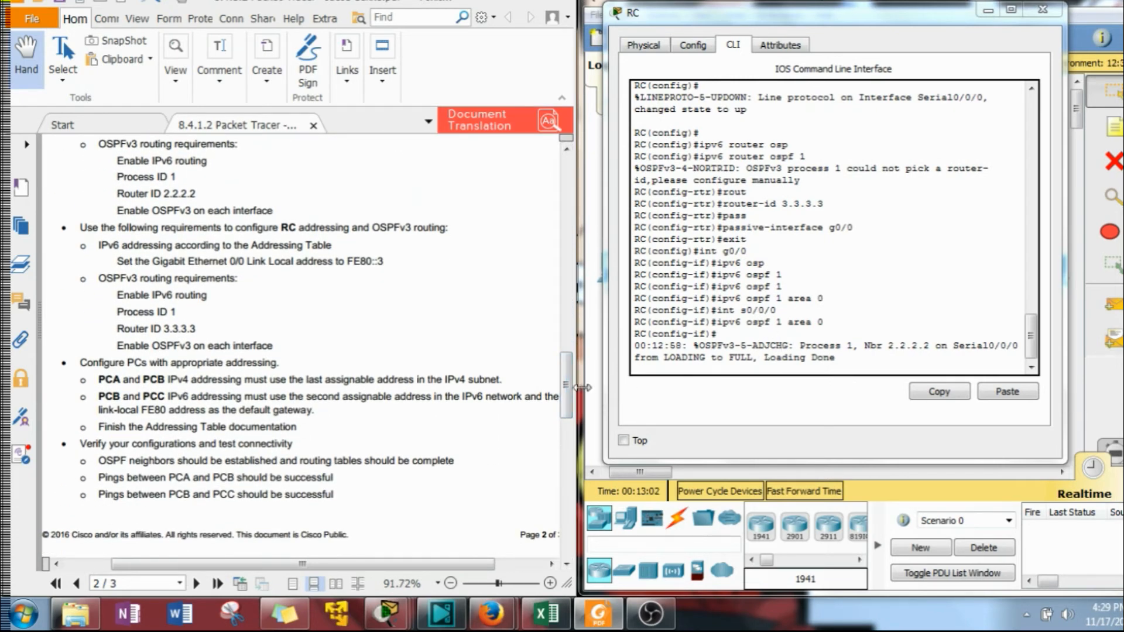
drag(960, 21, 554, 33)
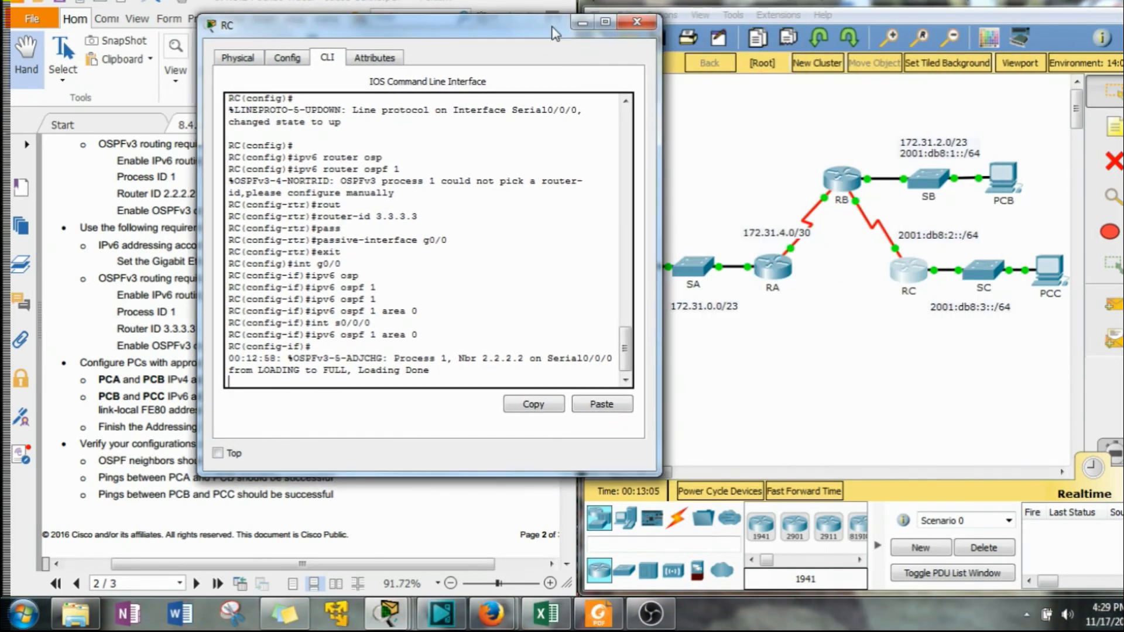
click(639, 25)
Open router RB's command line and leave configuration mode back to privileged EXEC.
click(834, 179)
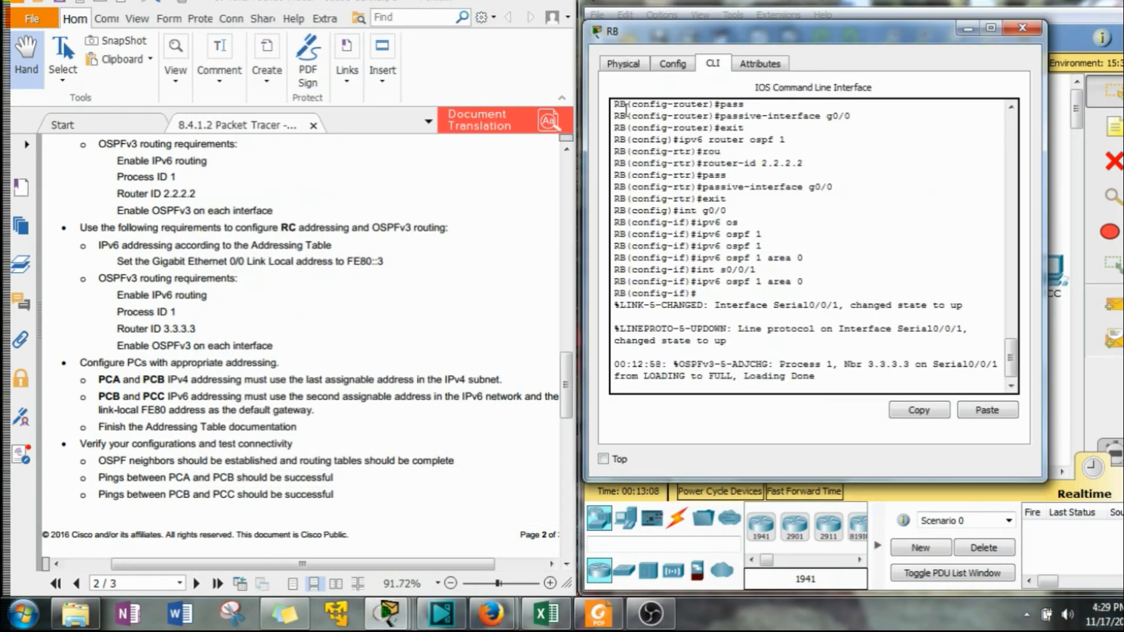
drag(861, 47, 508, 59)
click(436, 340)
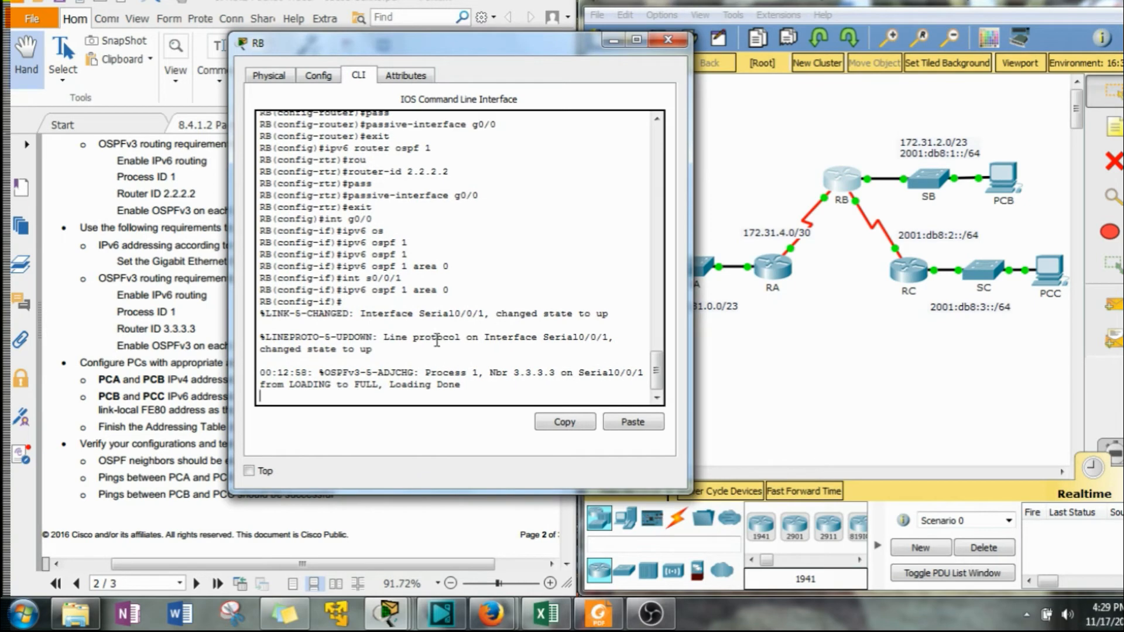
key(Return)
text(en)
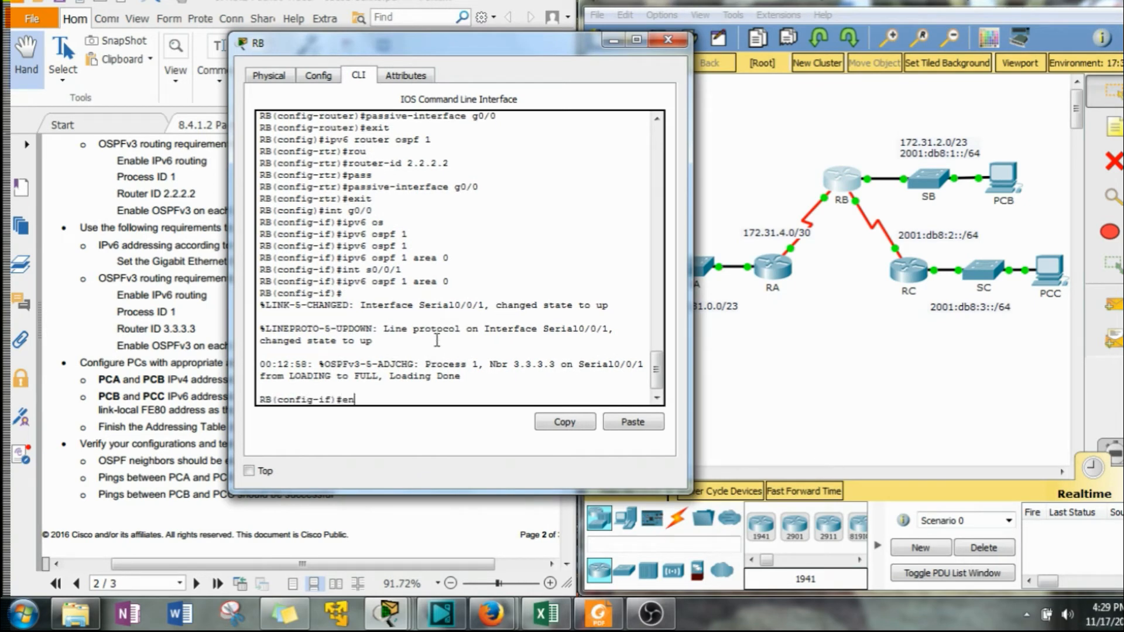
text(d)
key(Return)
text(hs)
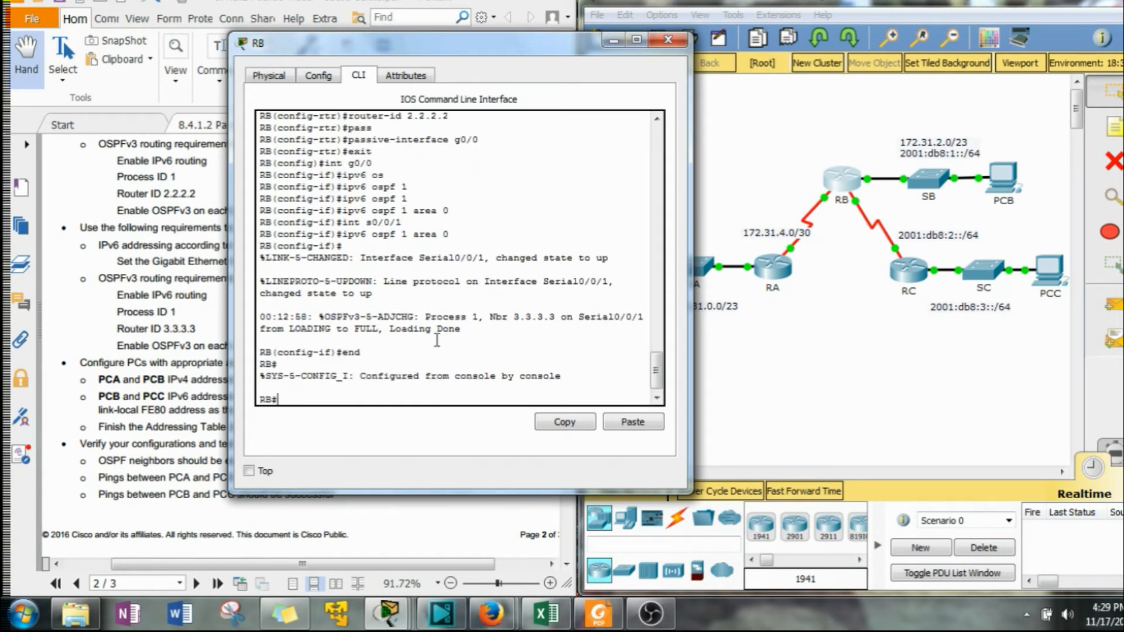
text(show ip os)
Display RB's OSPF neighbor table.
key(Tab)
text(n)
key(Tab)
key(Return)
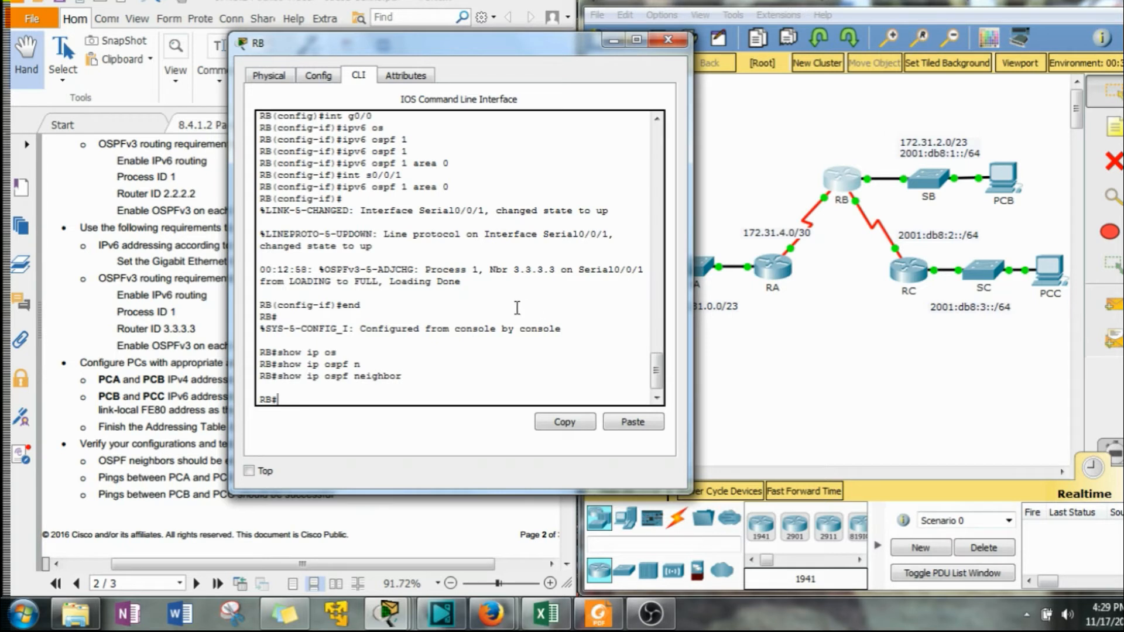
Review RB's running configuration, examining its OSPF network statements.
text(show ip)
text( run)
key(Return)
key(space)
key(space)
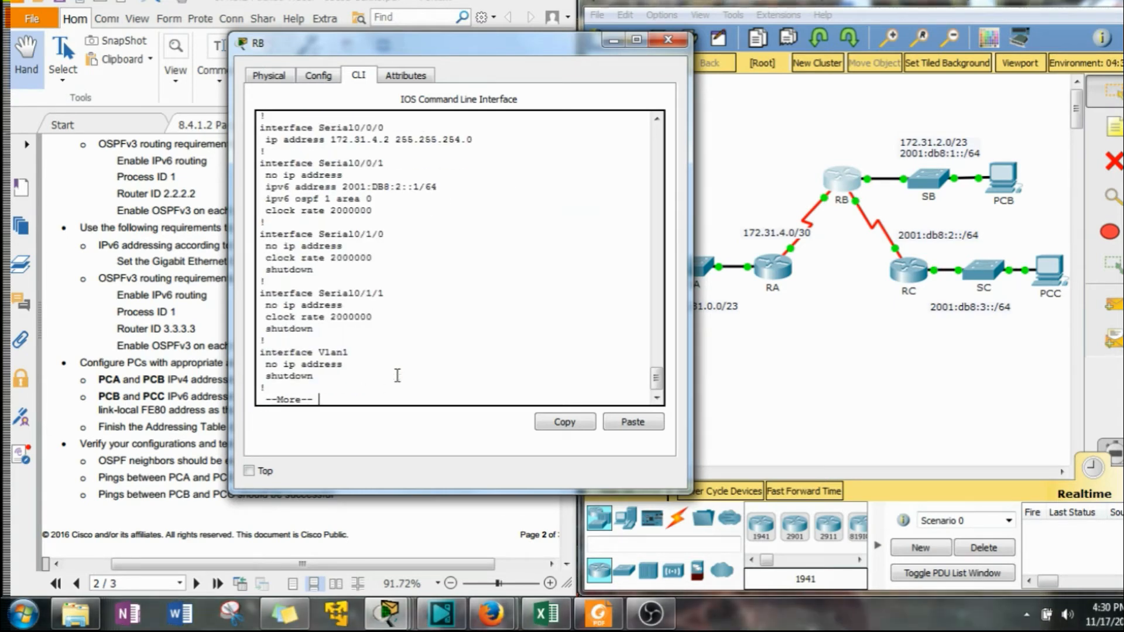
key(space)
key(space)
scroll(436, 369, up, 4)
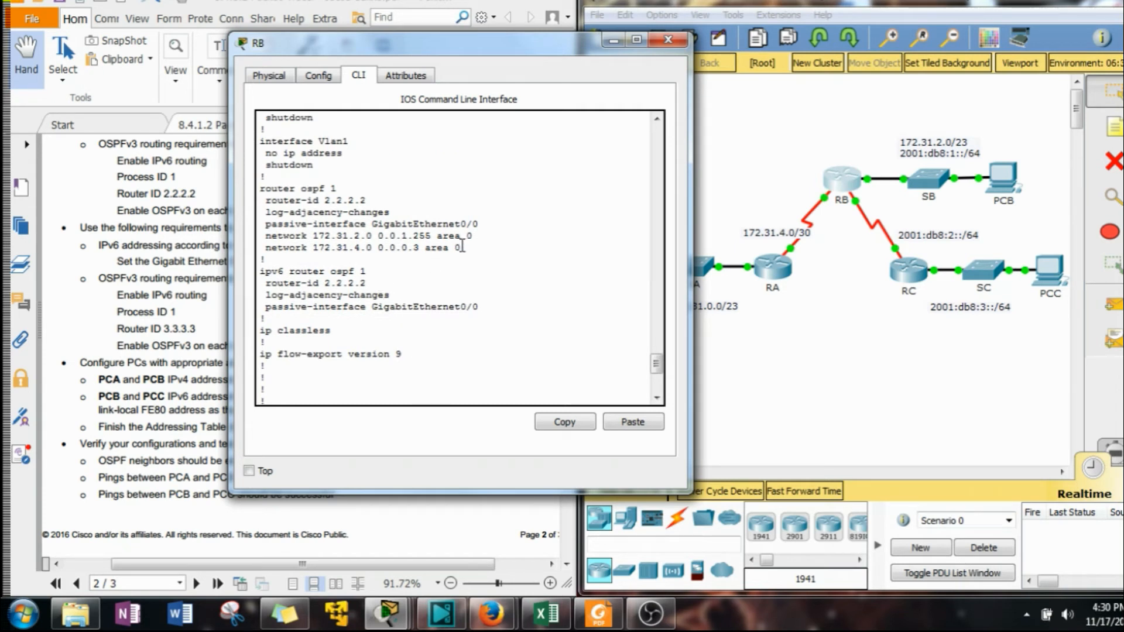
drag(462, 247, 319, 247)
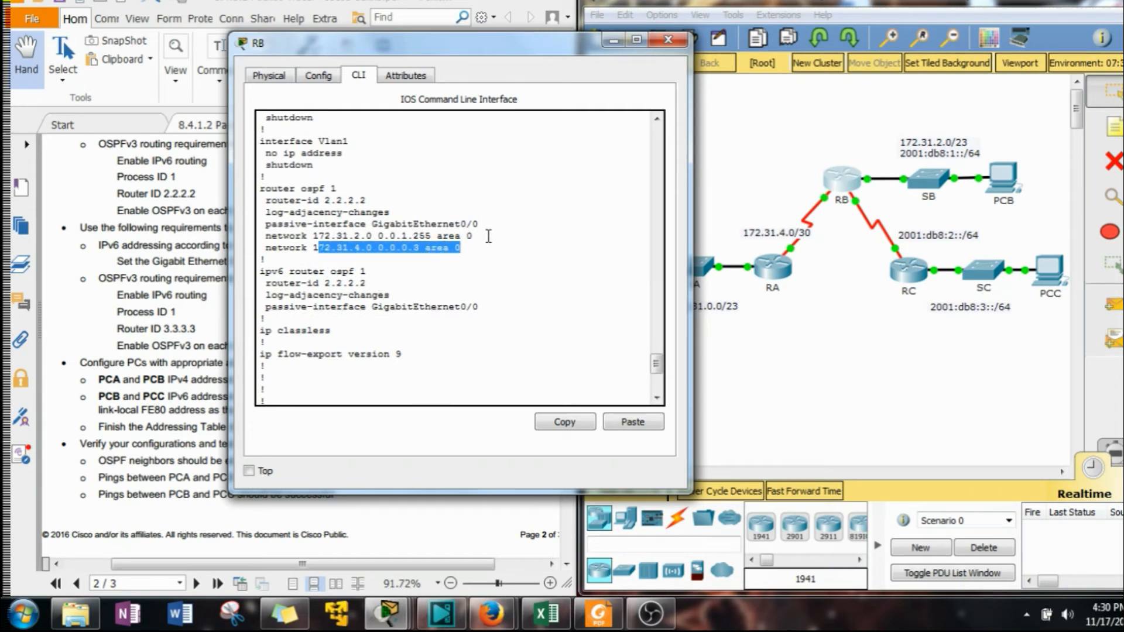
drag(473, 235, 310, 237)
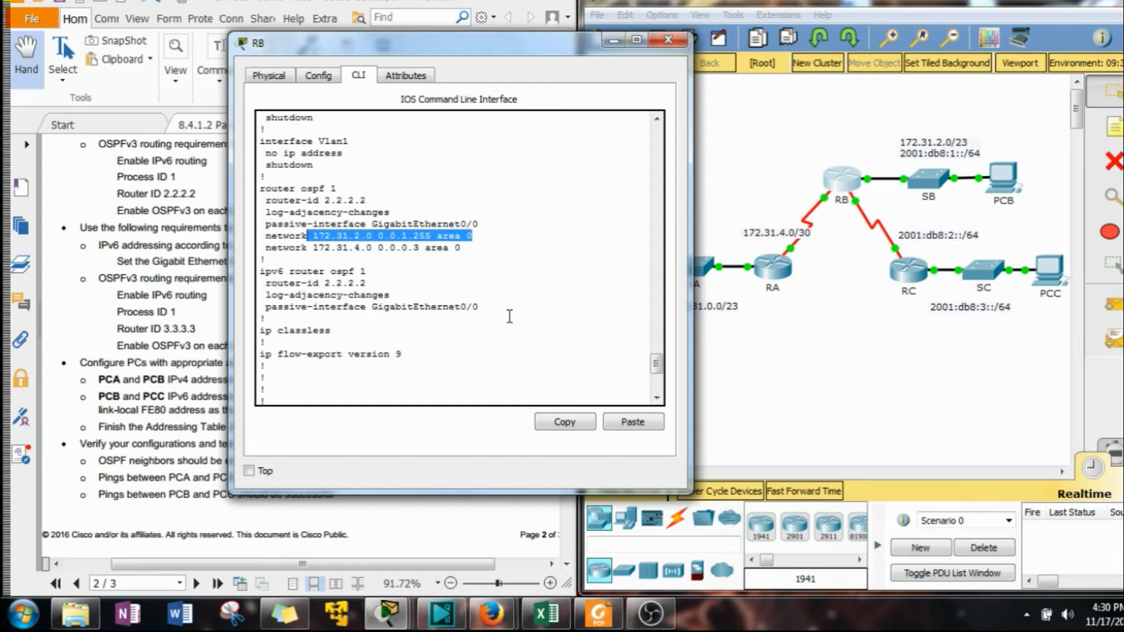
Open router RA's command line and review its running configuration from global configuration mode.
click(791, 274)
click(778, 280)
drag(445, 43, 269, 49)
key(Return)
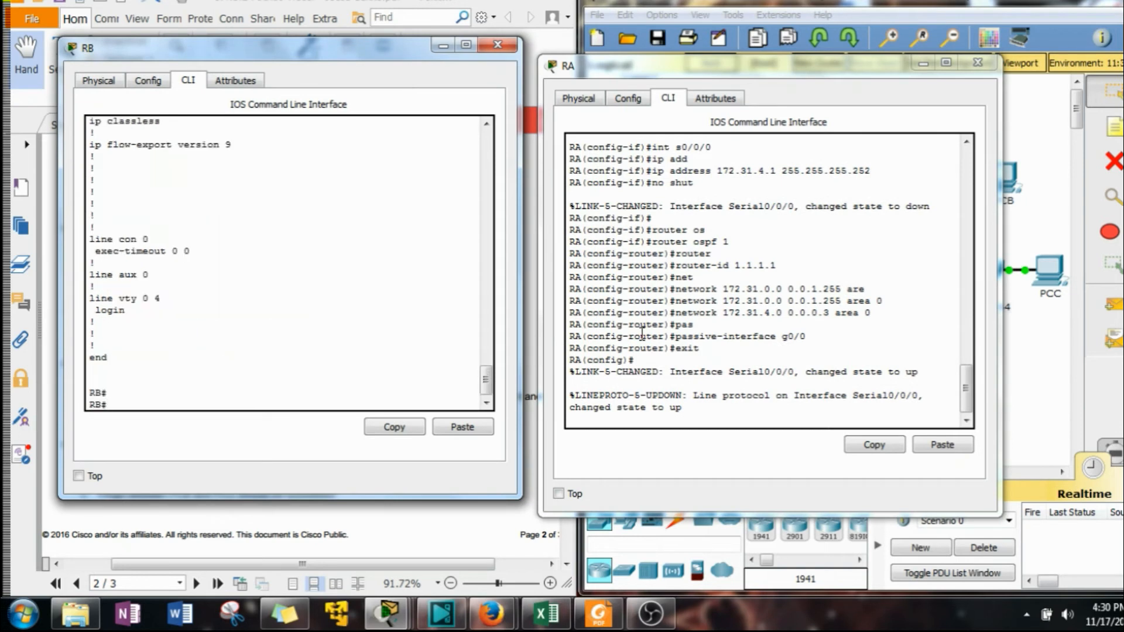
click(706, 387)
key(Return)
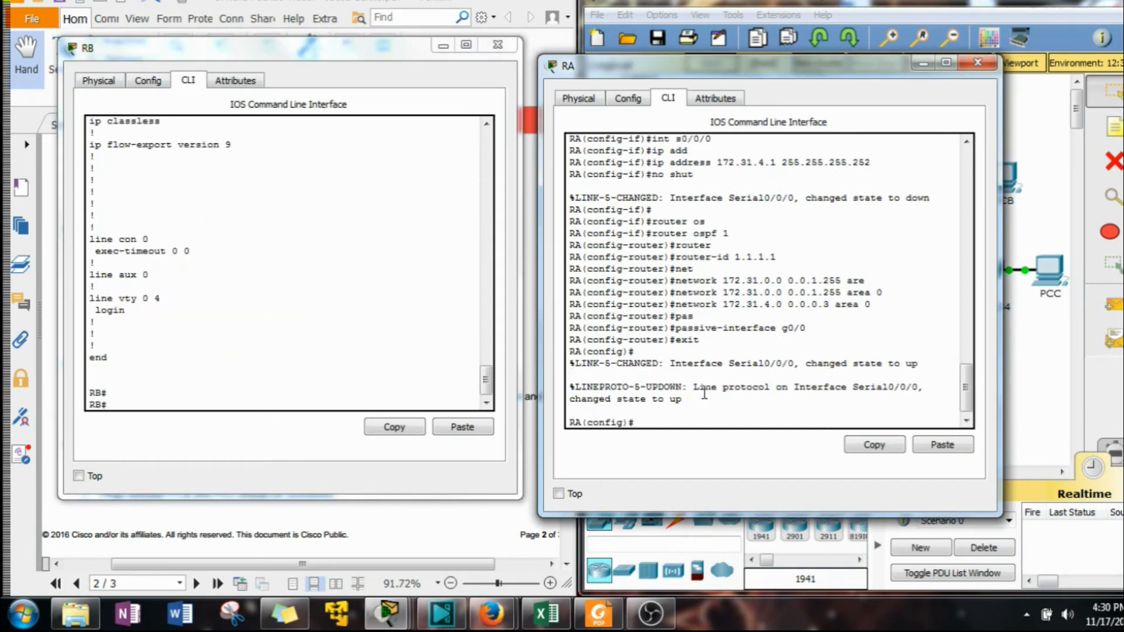
text(do show u)
key(Return)
key(space)
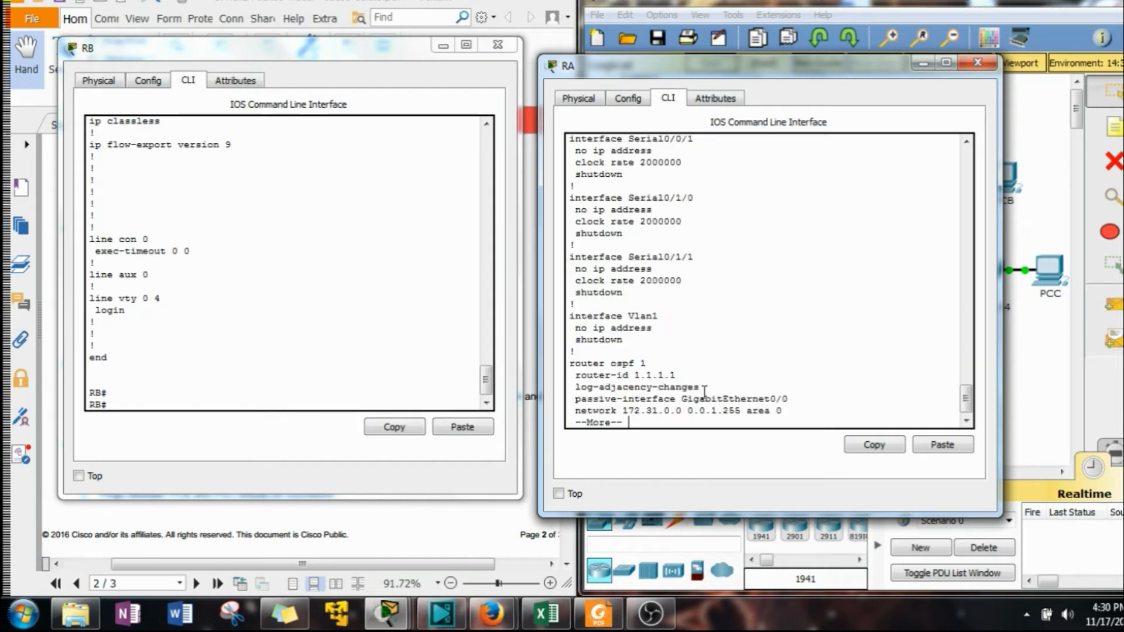
key(space)
scroll(709, 345, up, 3)
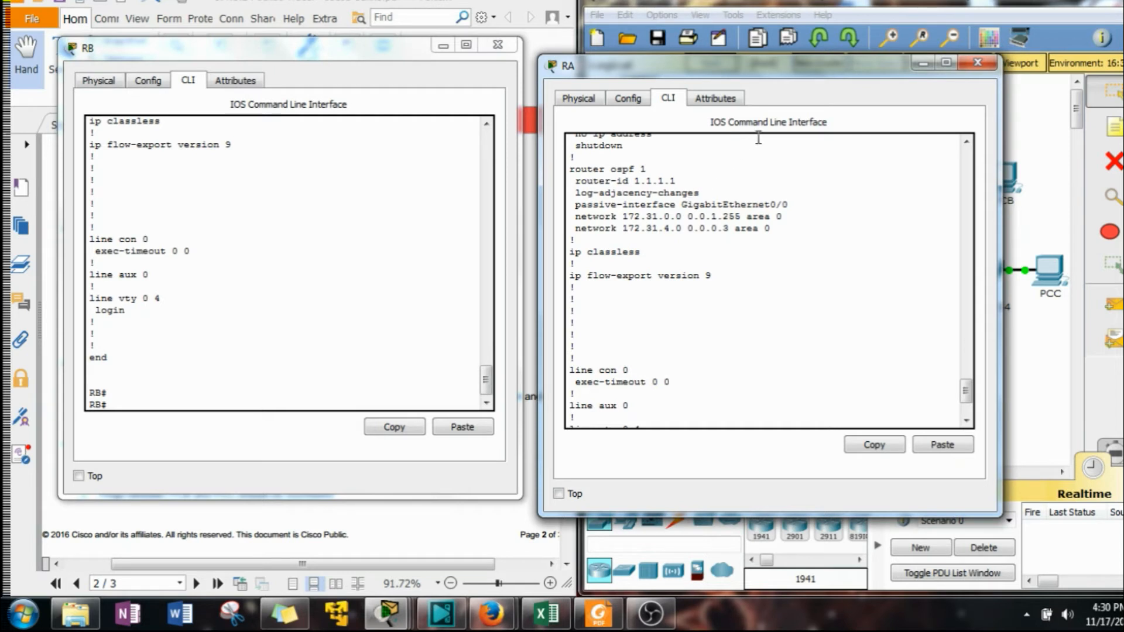
Compare RB's OSPF network statements and interface addressing against RA's configuration.
click(358, 266)
scroll(358, 266, up, 7)
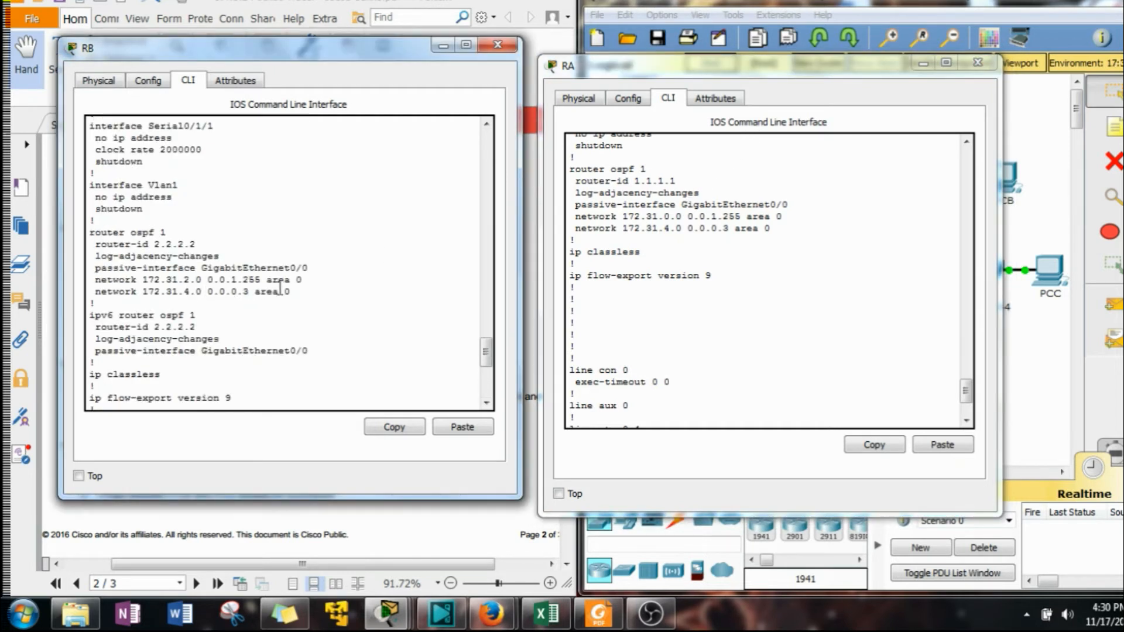
drag(296, 291, 91, 286)
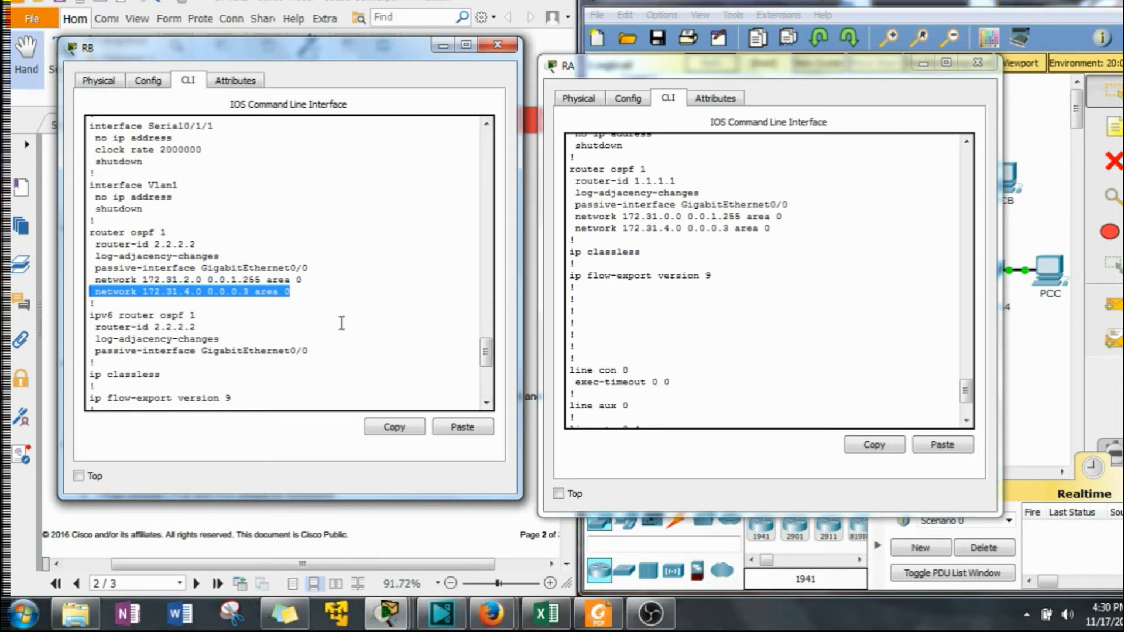
click(312, 326)
scroll(308, 326, up, 6)
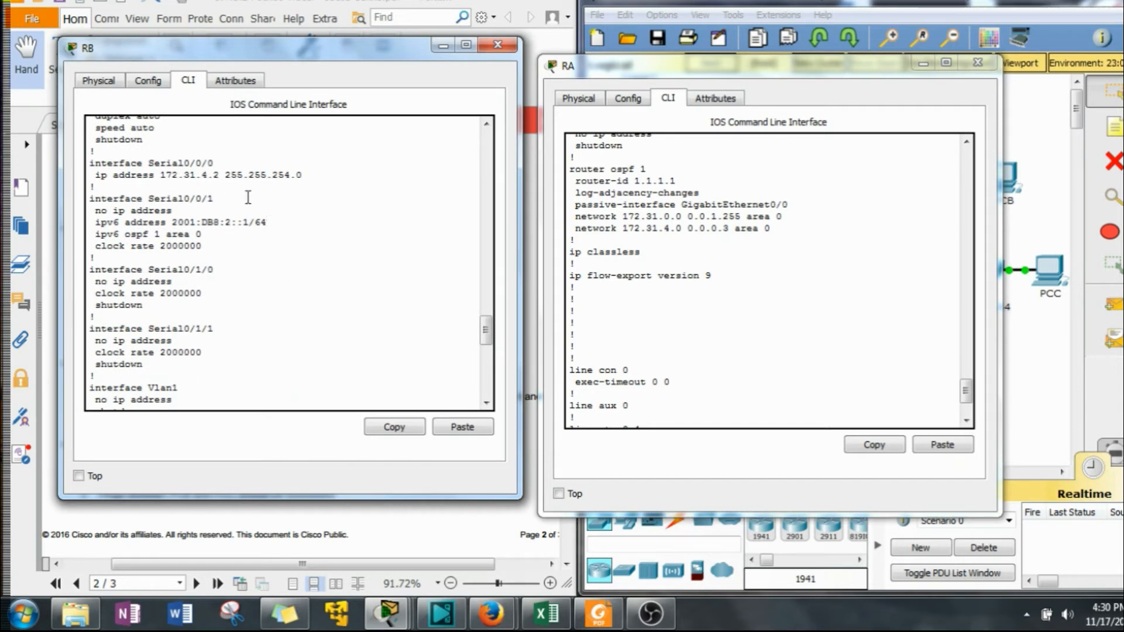
Copy RB's Serial0/0/0 interface and IP address lines and check RA's Serial0/0/0 address for comparison.
drag(303, 171, 226, 170)
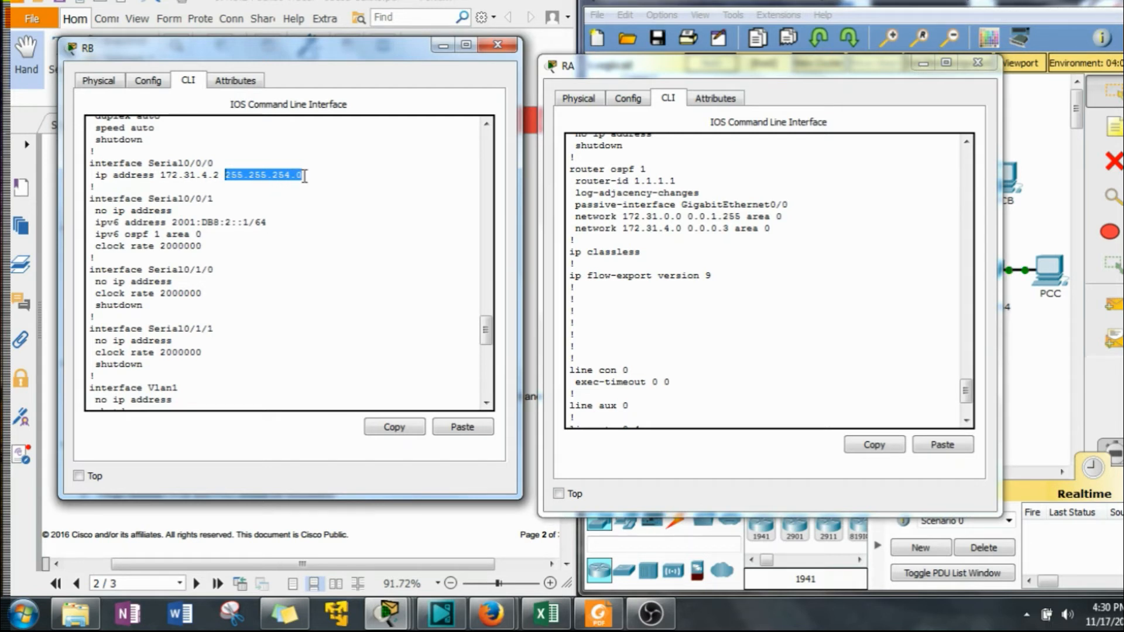
drag(303, 174, 89, 162)
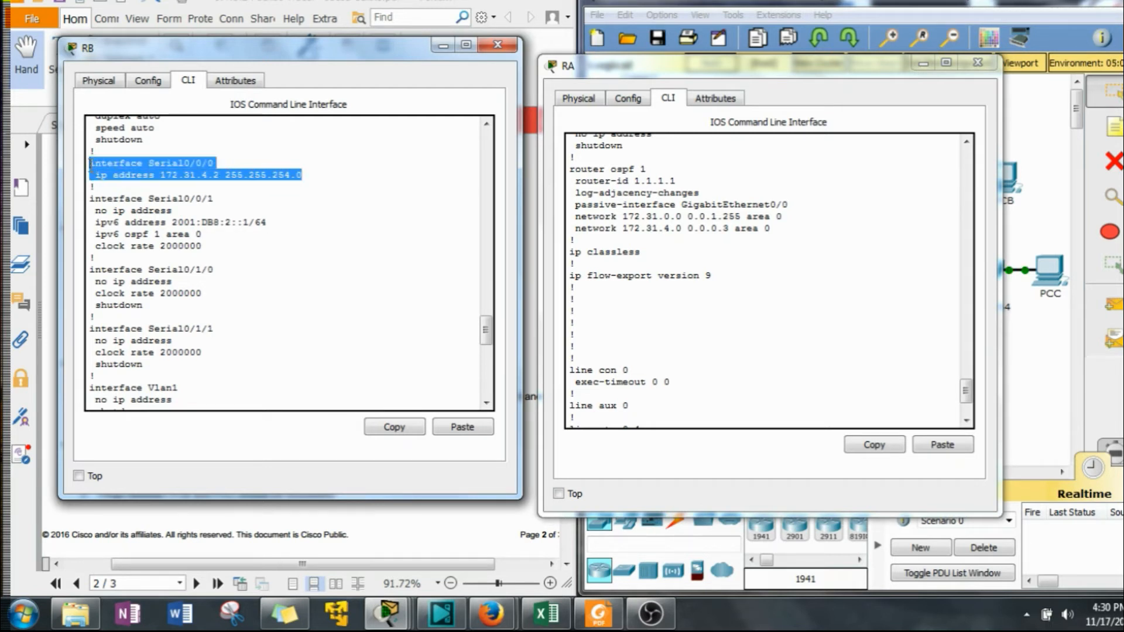
click(377, 427)
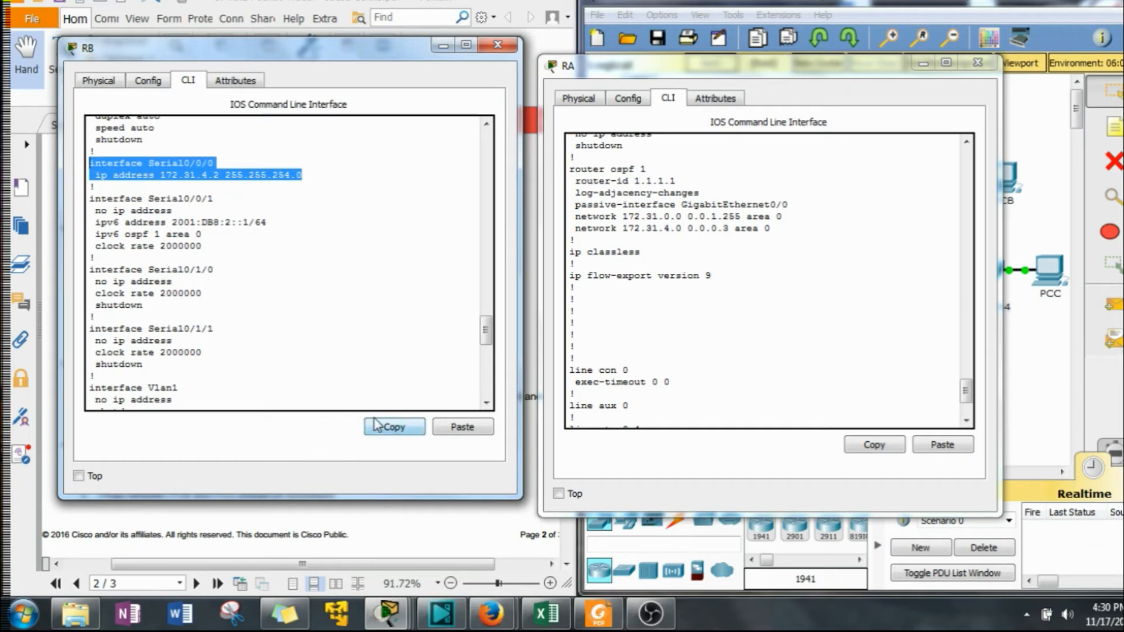
drag(485, 330, 484, 383)
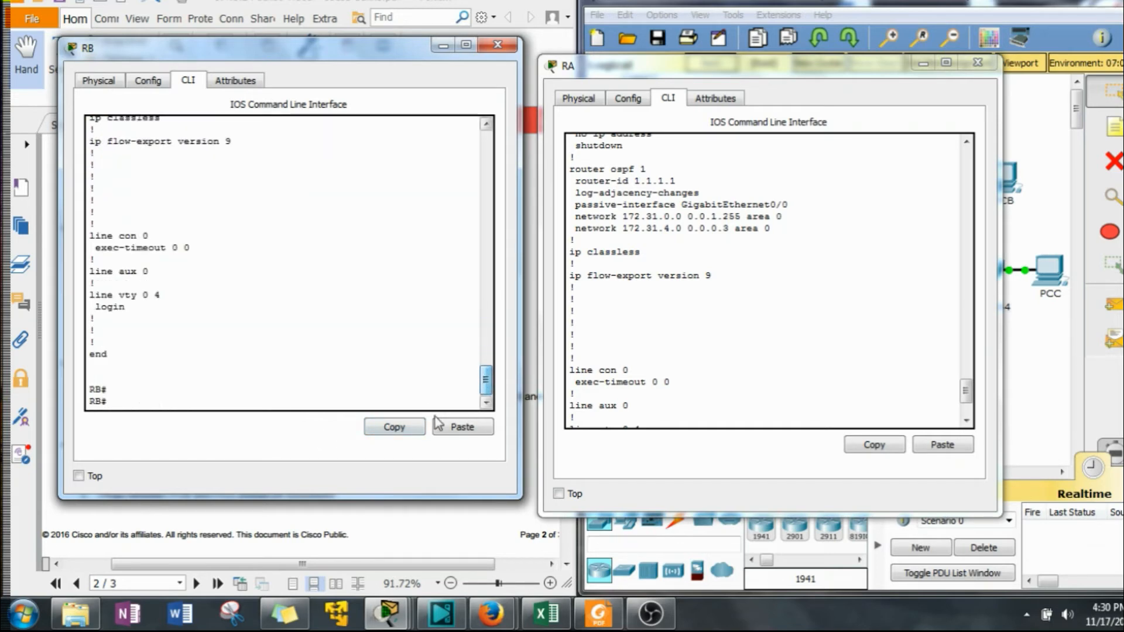
click(720, 307)
scroll(747, 298, up, 9)
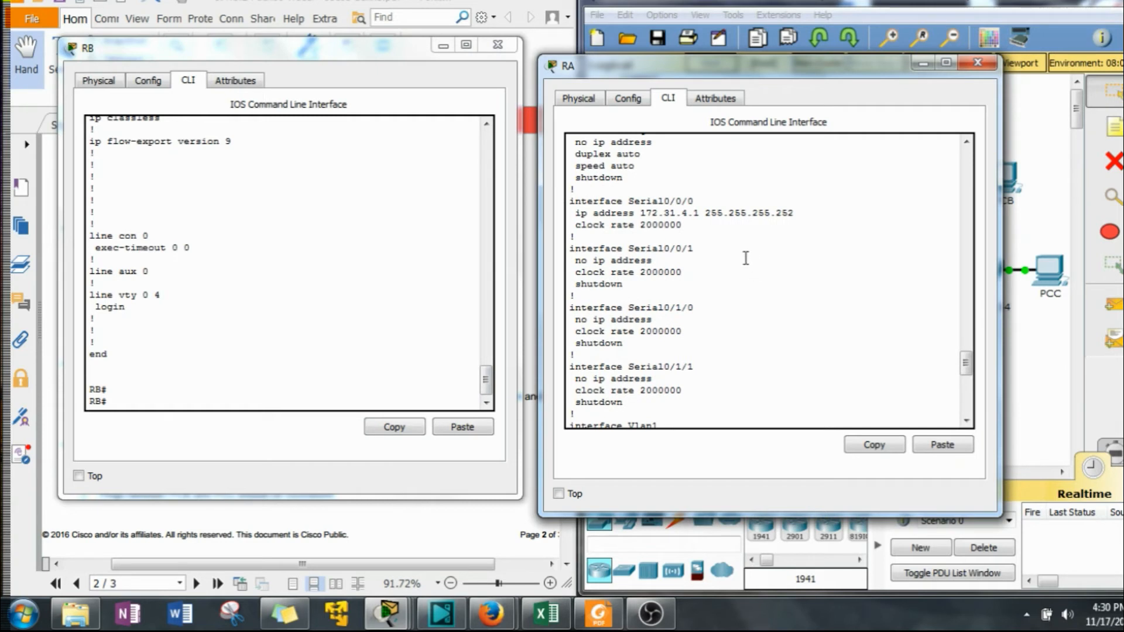
On RB, enter global configuration and paste the Serial0/0/0 address with the mask corrected to 255.255.255.252.
click(259, 391)
text(conf t)
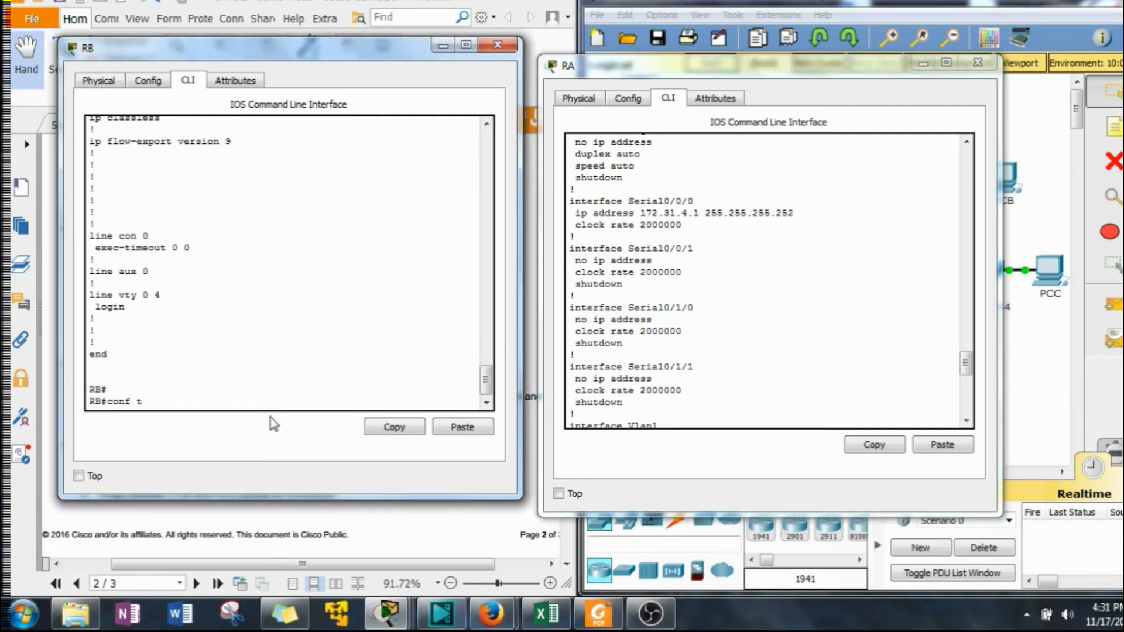
key(Return)
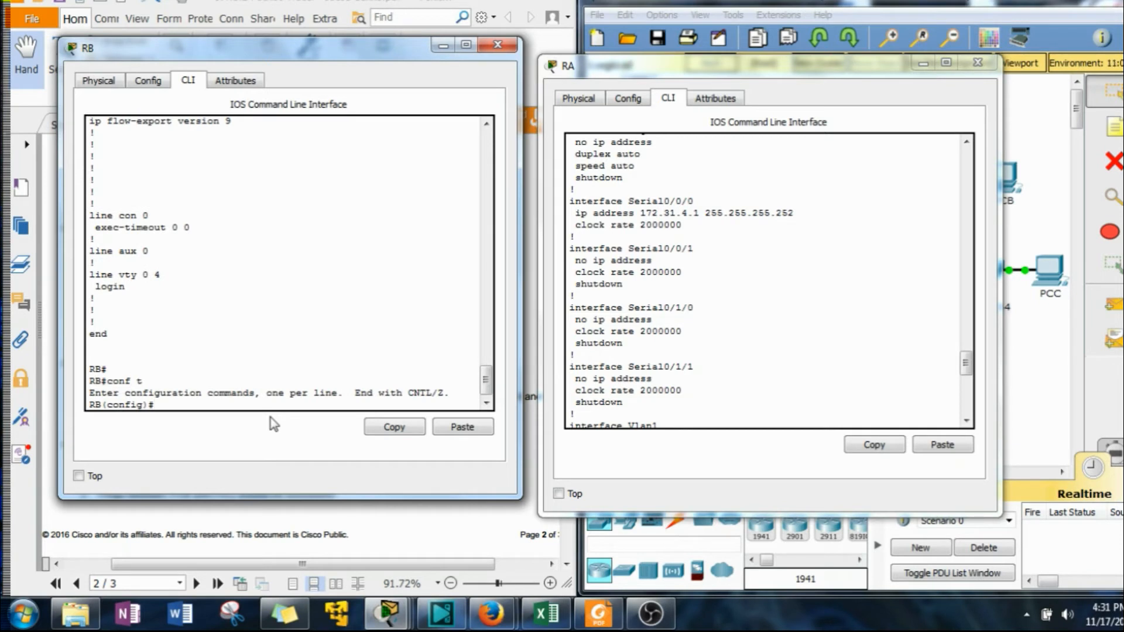
click(462, 427)
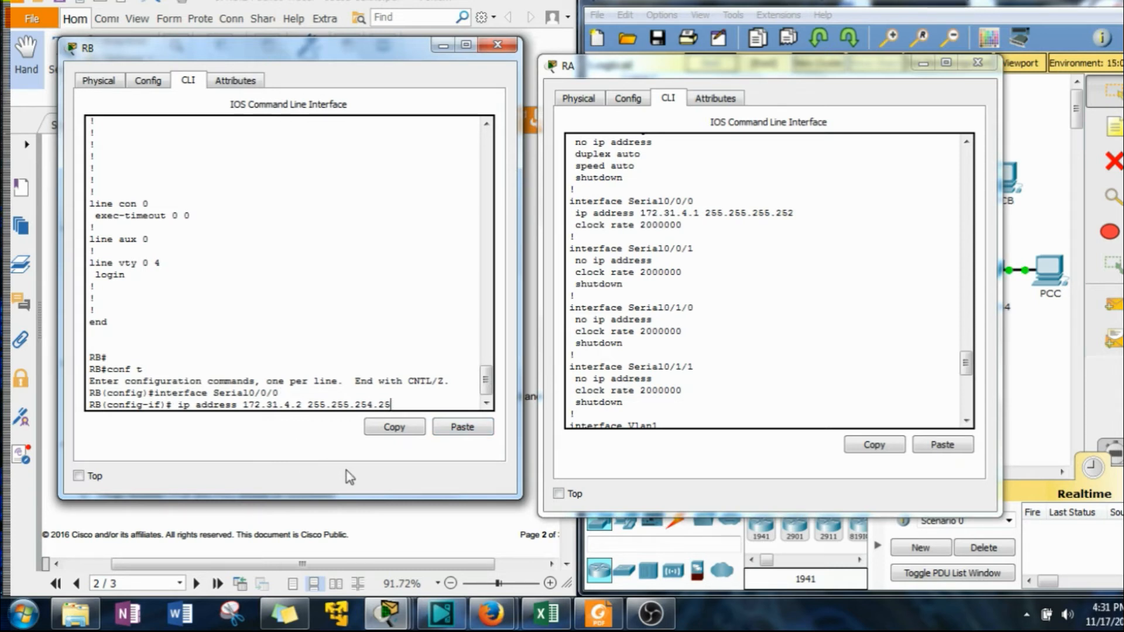
text(2)
key(Left)
key(Left)
key(Left)
key(BackSpace)
text(5)
key(Return)
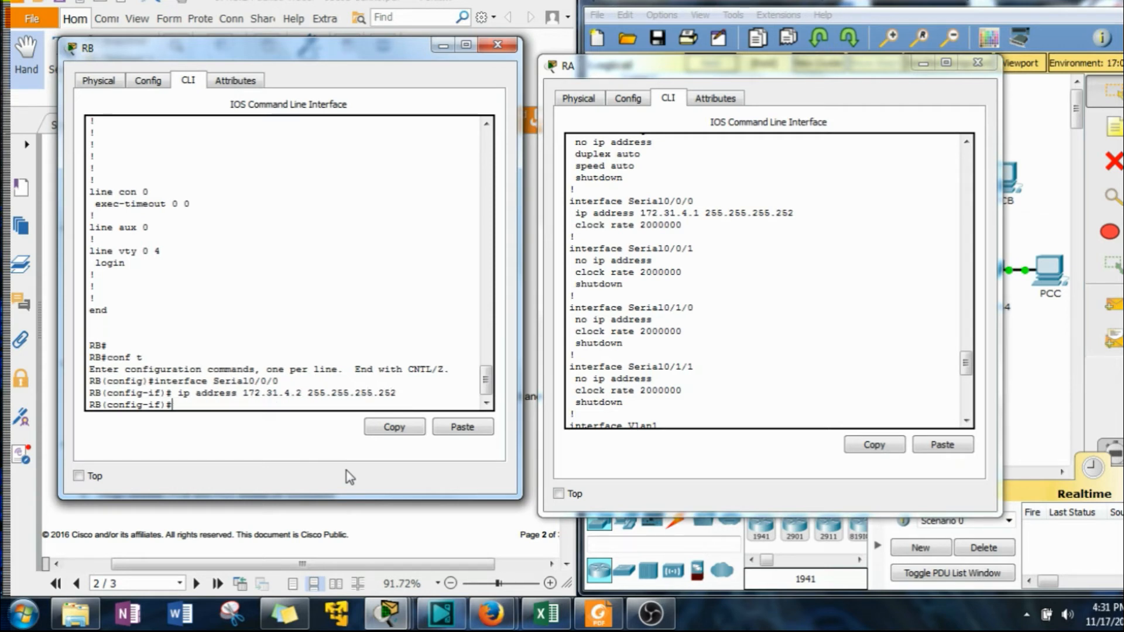
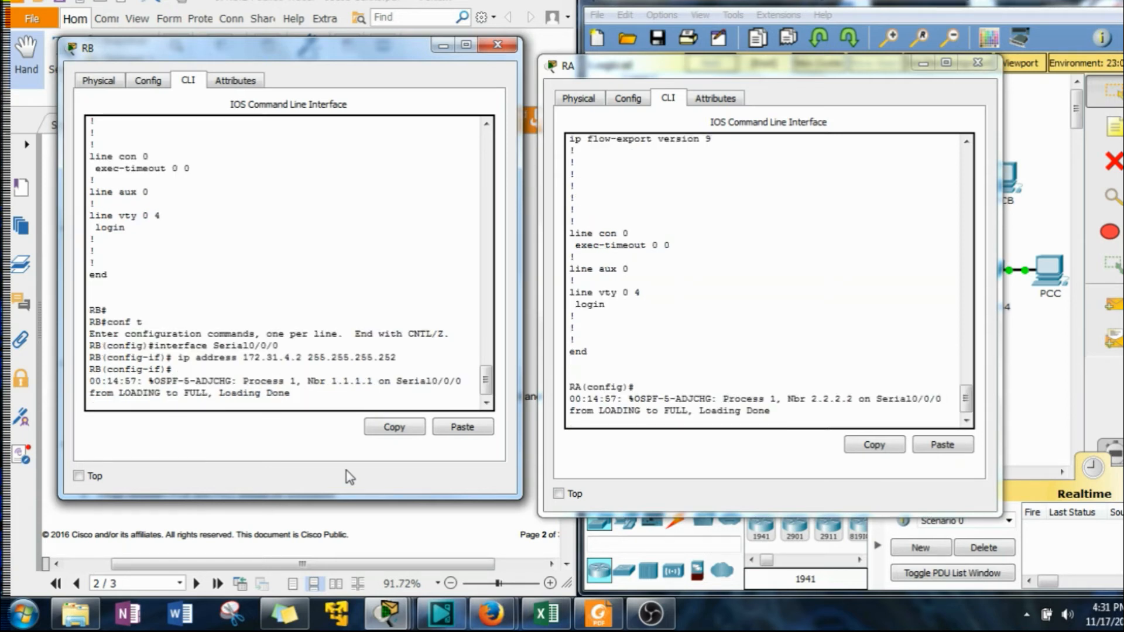
Close RA's CLI window and leave configuration mode on RB.
click(994, 63)
drag(293, 48, 707, 41)
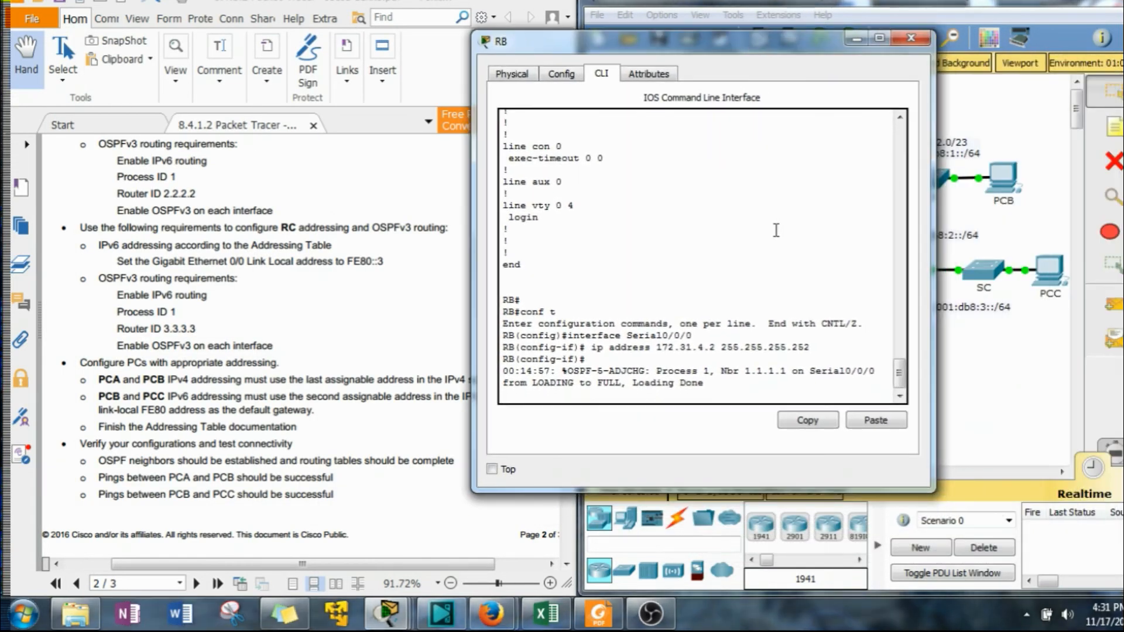
key(Return)
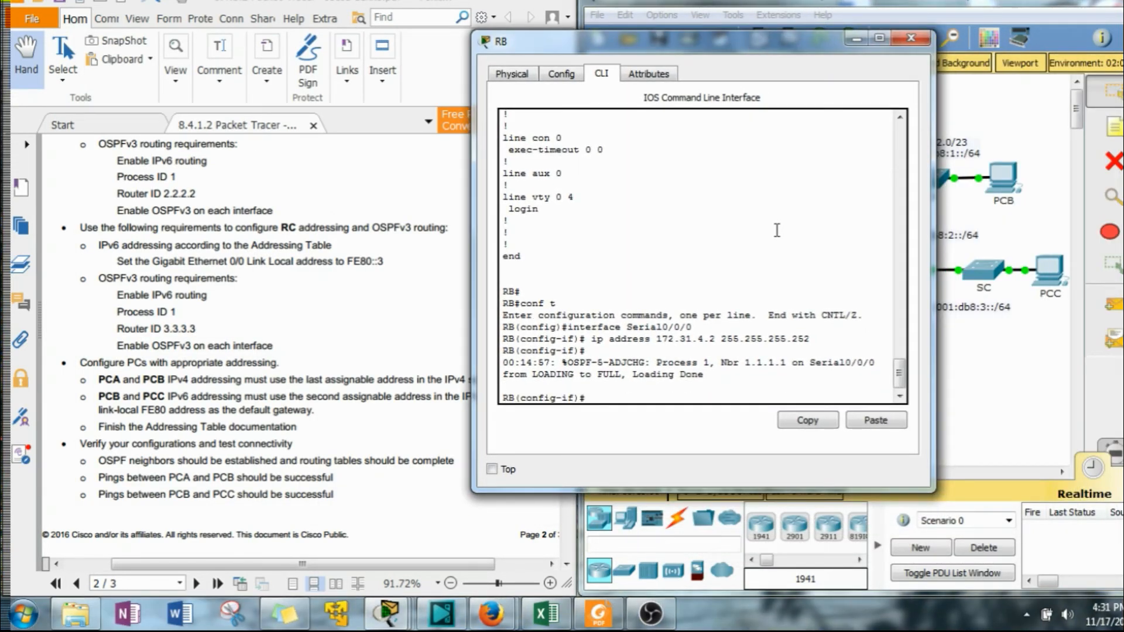
text(end)
key(Return)
Check RB's OSPFv2 and OSPFv3 neighbor tables with show ip ospf neighbor and show ipv6 ospf neighbor.
text(show run)
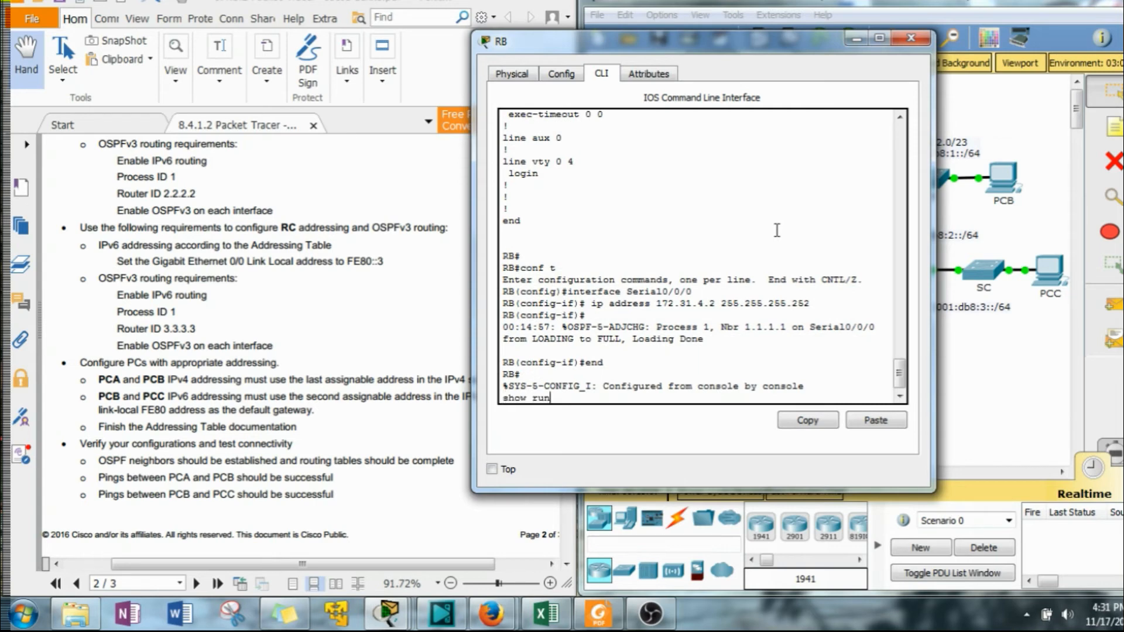
key(BackSpace)
key(BackSpace)
key(BackSpace)
text(ip ospf neighbor)
key(Return)
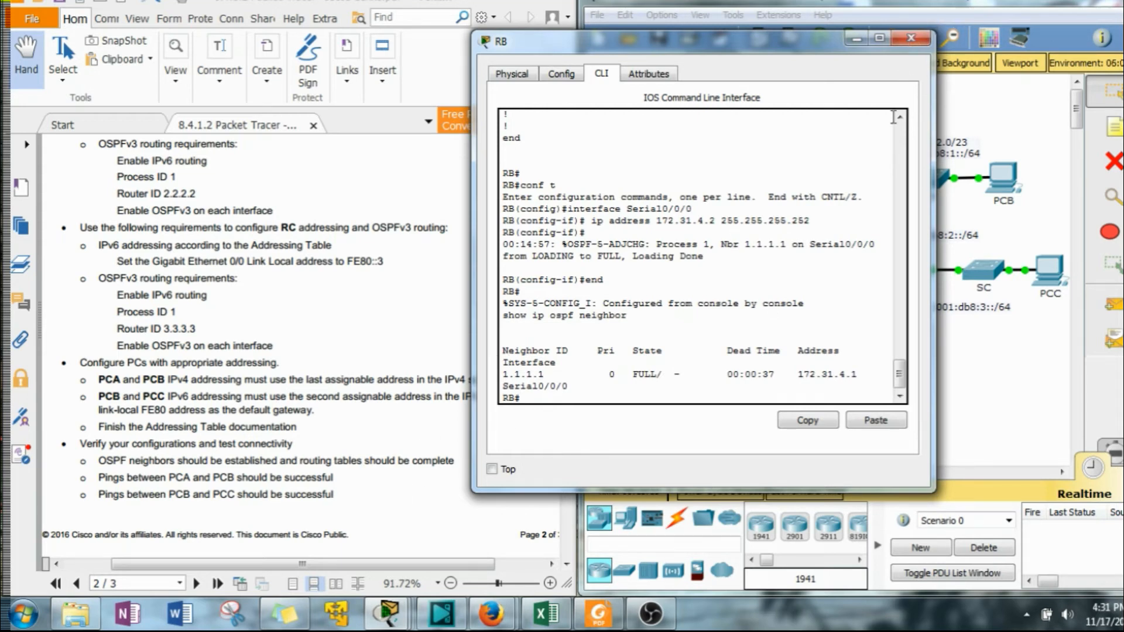
key(Up)
text(v6)
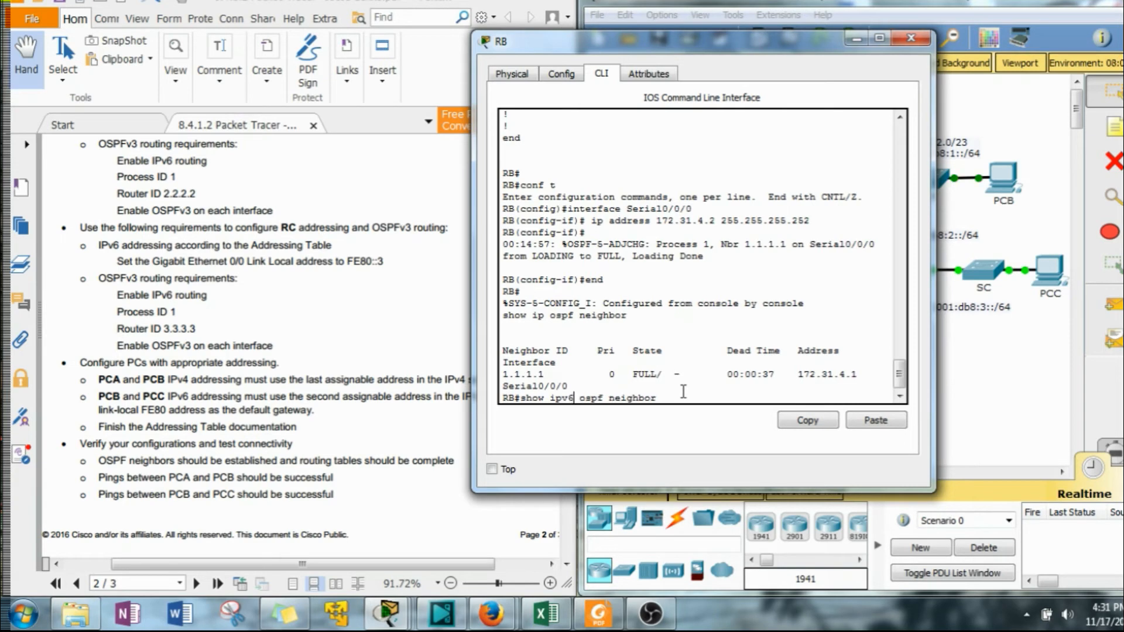
key(Return)
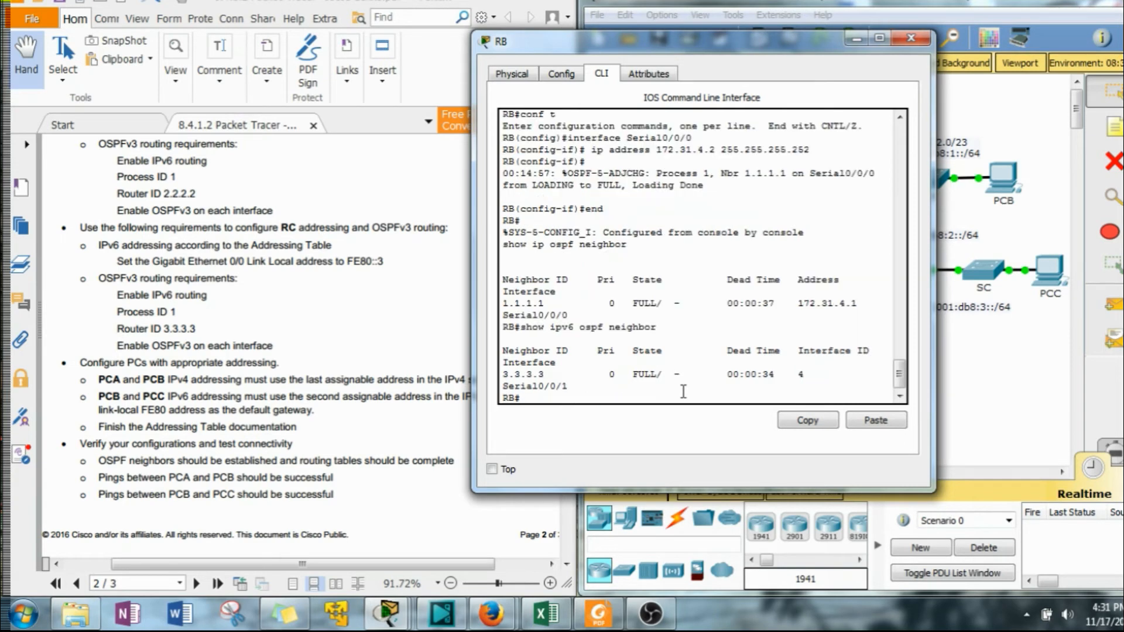
Display RB's IPv4 routing table and highlight the OSPF-learned route to 172.31.0.0/23.
drag(790, 43, 727, 47)
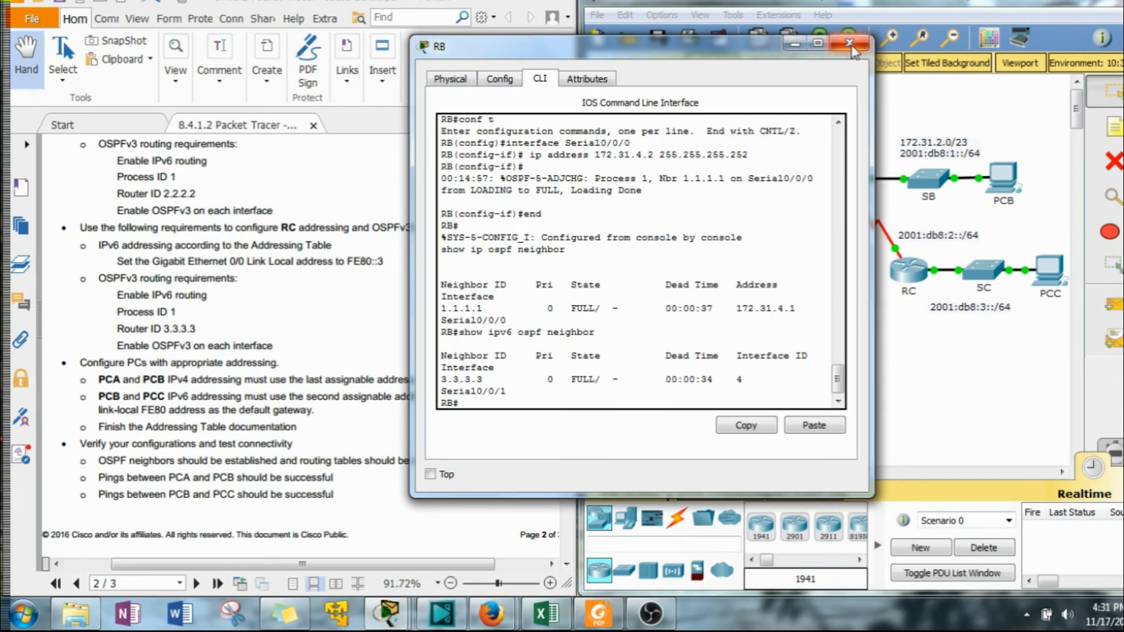
scroll(703, 290, down, 1)
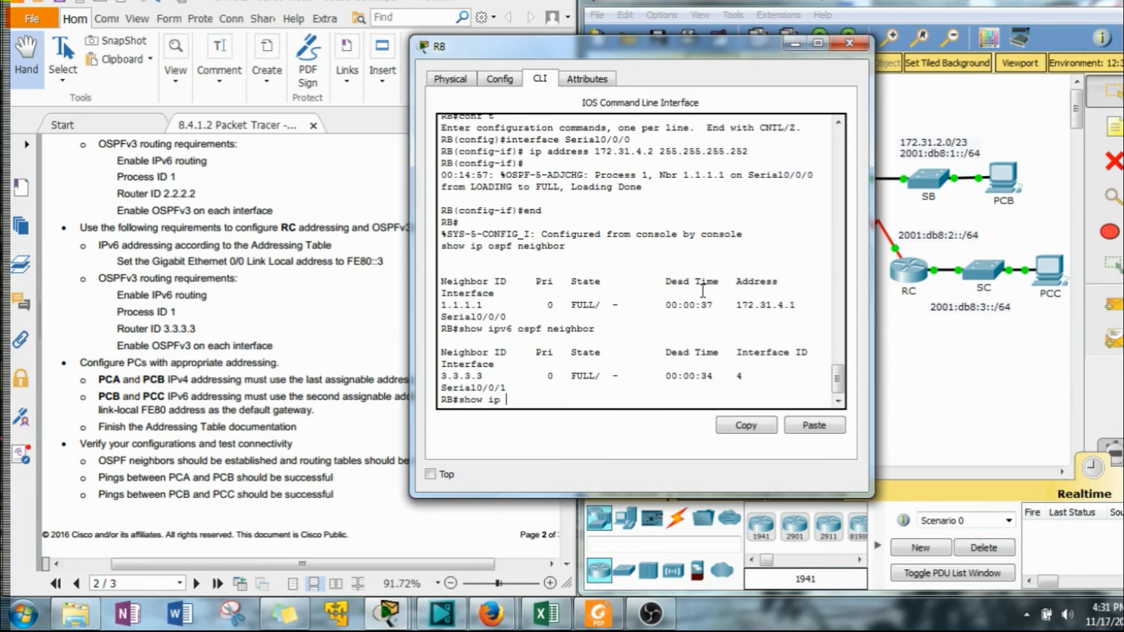
key(Return)
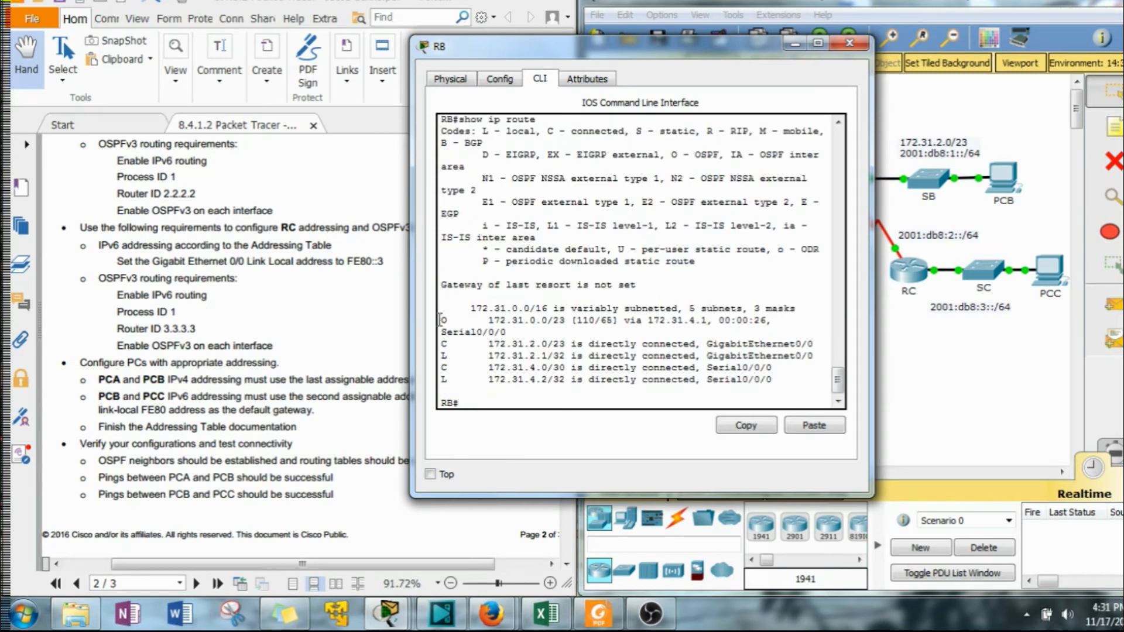
drag(443, 319, 761, 320)
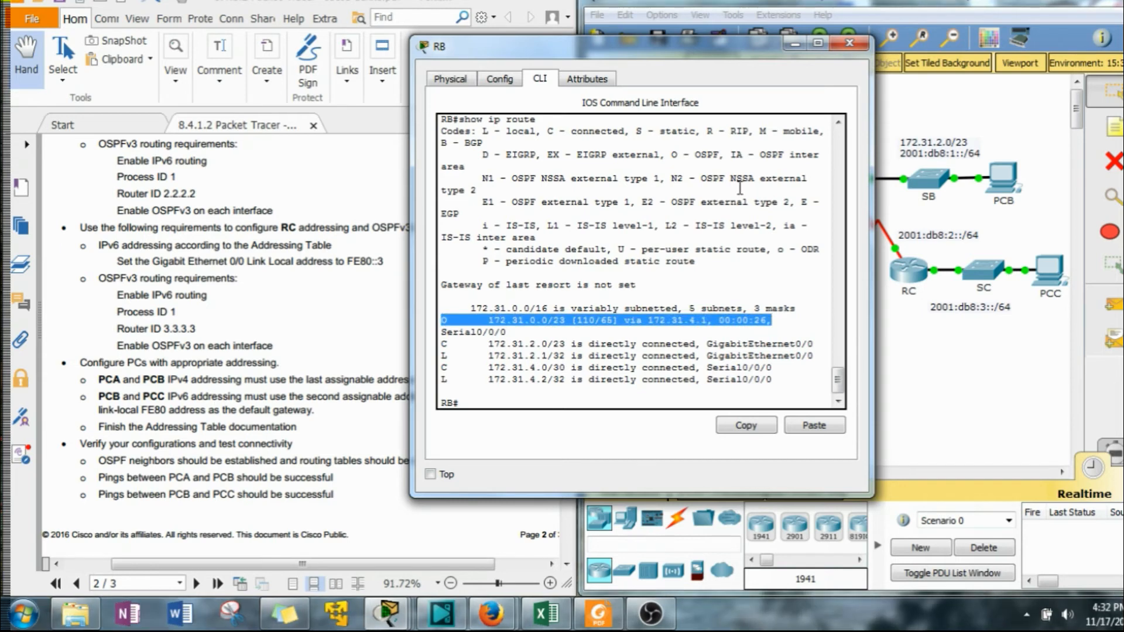
drag(725, 52, 442, 52)
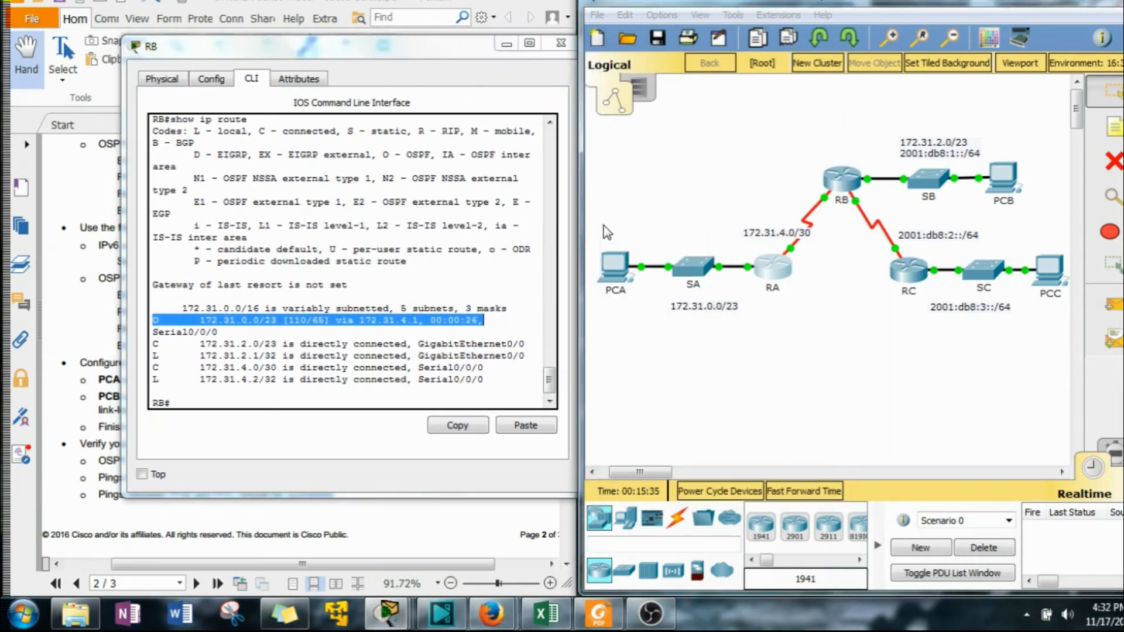
Open RA's CLI, leave configuration mode, and display its IPv4 routing table.
drag(602, 226, 693, 306)
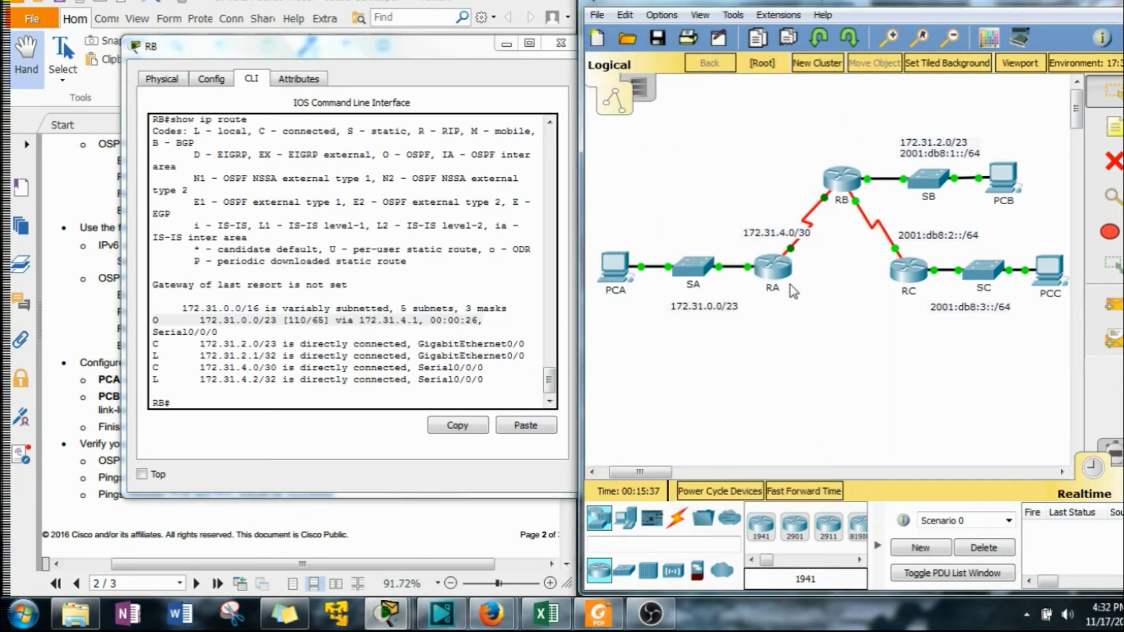
click(774, 280)
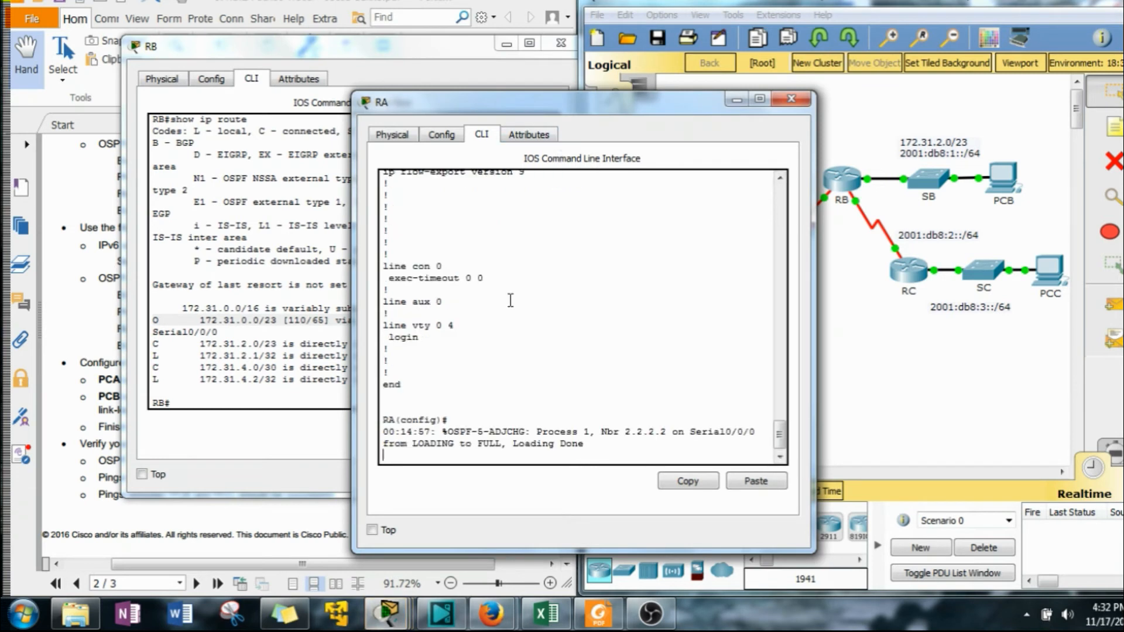
key(Return)
text(end)
key(Return)
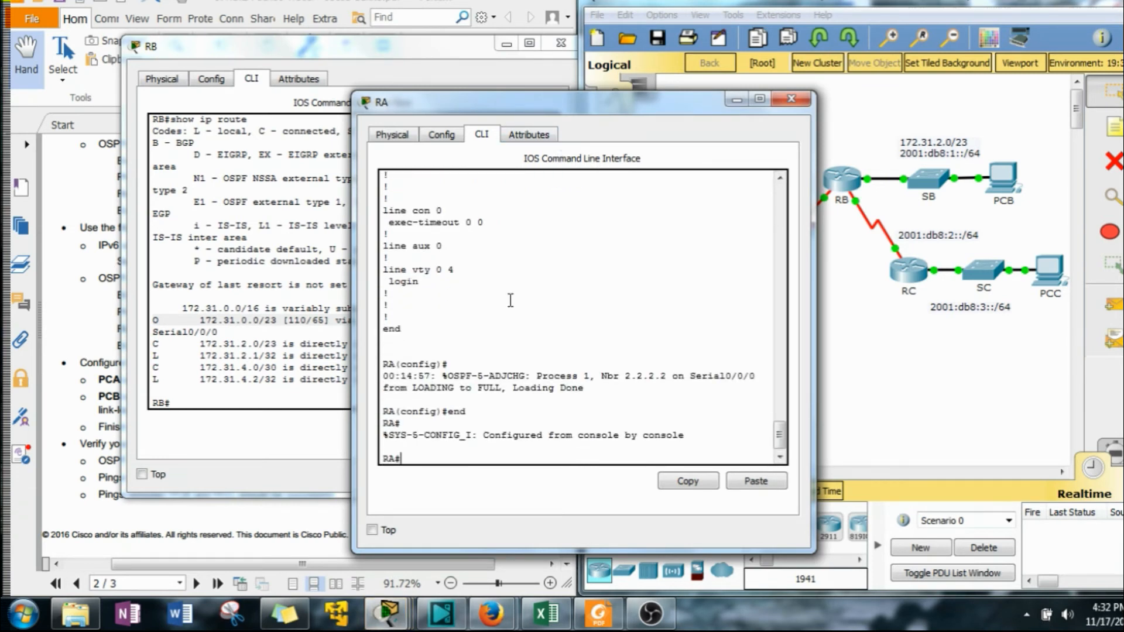
text(show ip route)
key(Return)
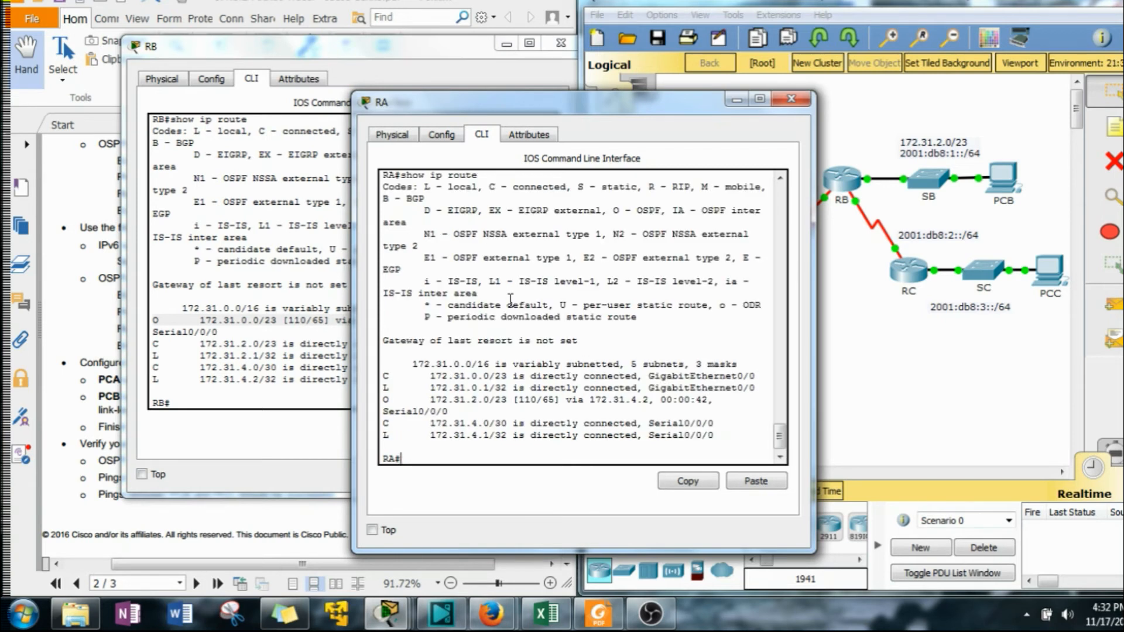
Highlight RA's OSPF-learned route to 172.31.2.0/23 and close RA's CLI window.
drag(385, 402, 709, 400)
drag(878, 97, 1018, 192)
drag(572, 98, 437, 96)
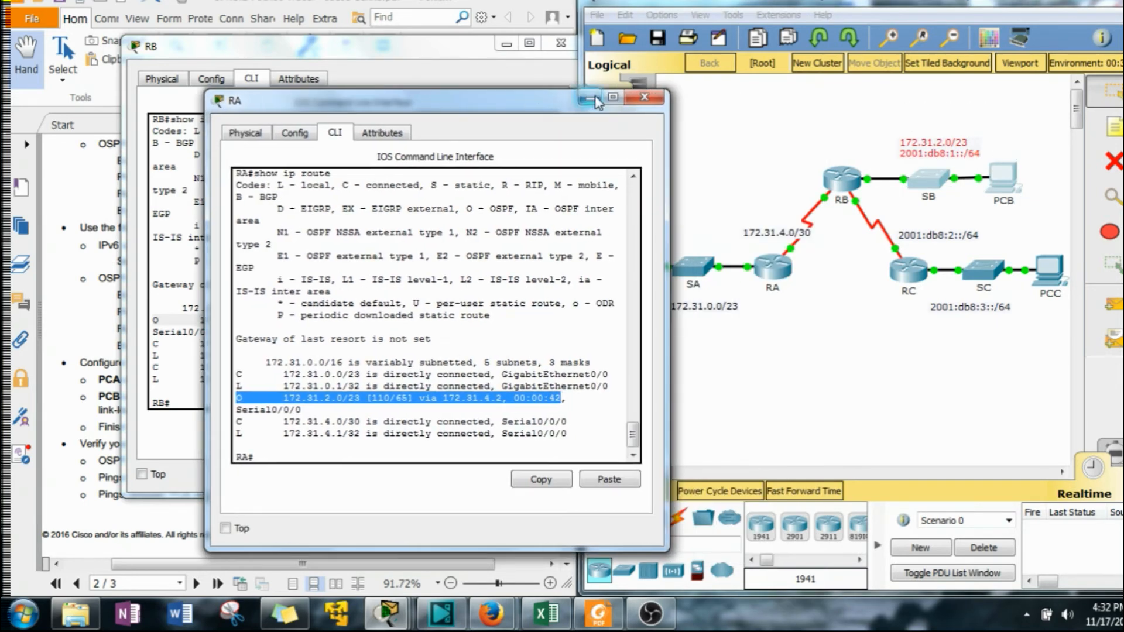
click(644, 97)
Display RB's IPv6 routing table and highlight the OSPF route to 2001:DB8:3::/64.
click(269, 363)
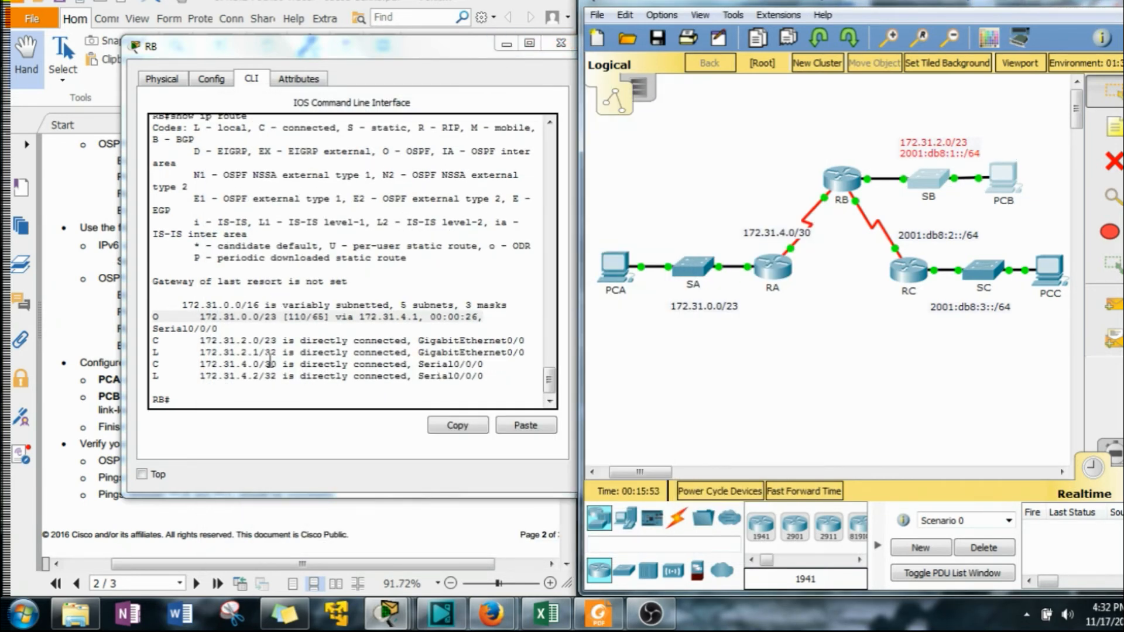
text(show)
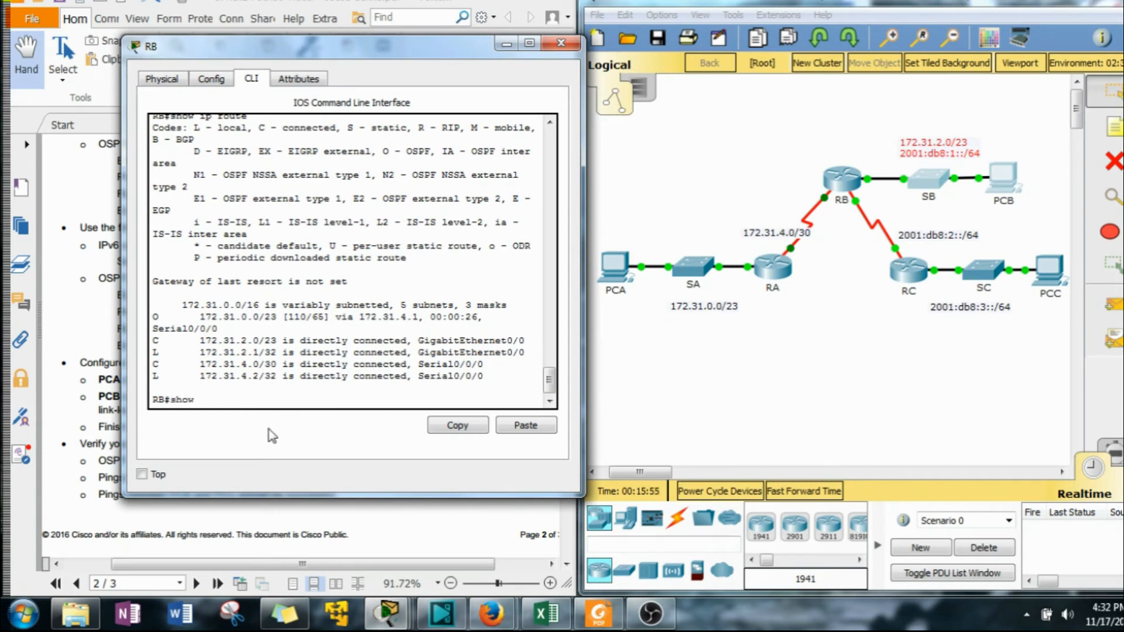
text( ipv6 t)
key(Return)
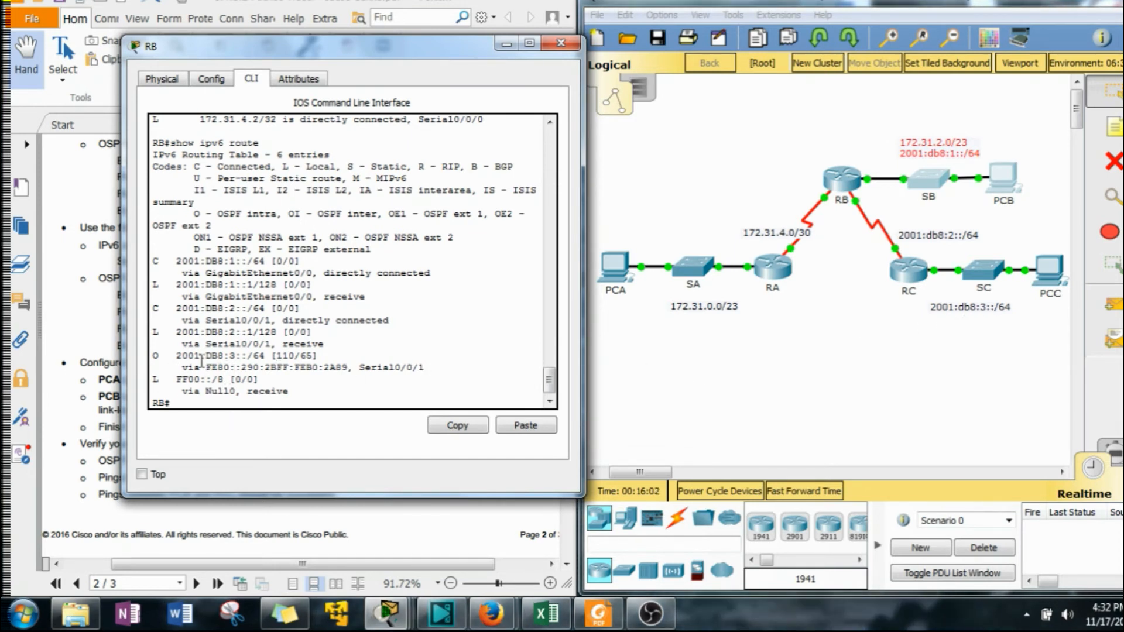
drag(206, 356, 234, 356)
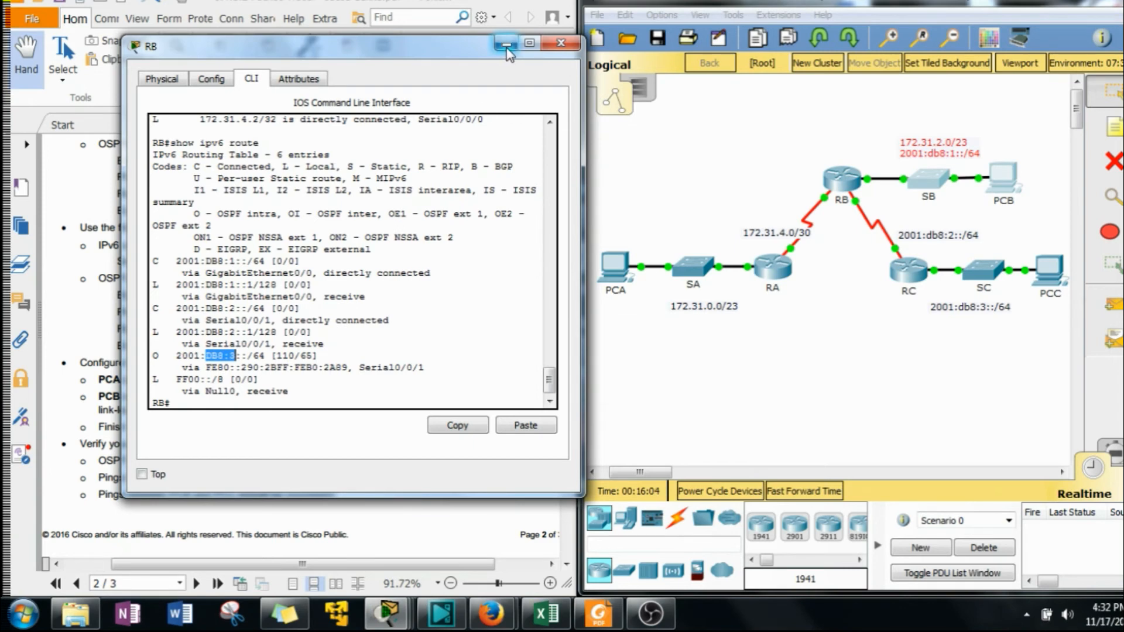
Open RC's CLI, leave configuration mode, display its IPv6 routing table and highlight the OSPF route to 2001:DB8:1::/64.
click(908, 270)
drag(673, 104, 436, 42)
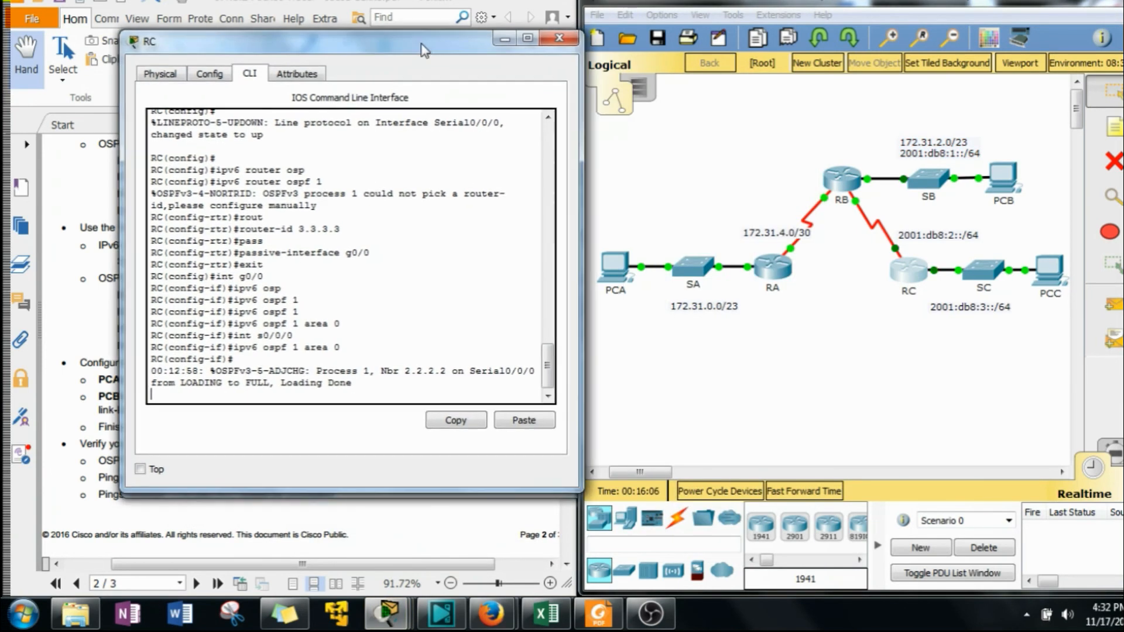
text(end)
key(Return)
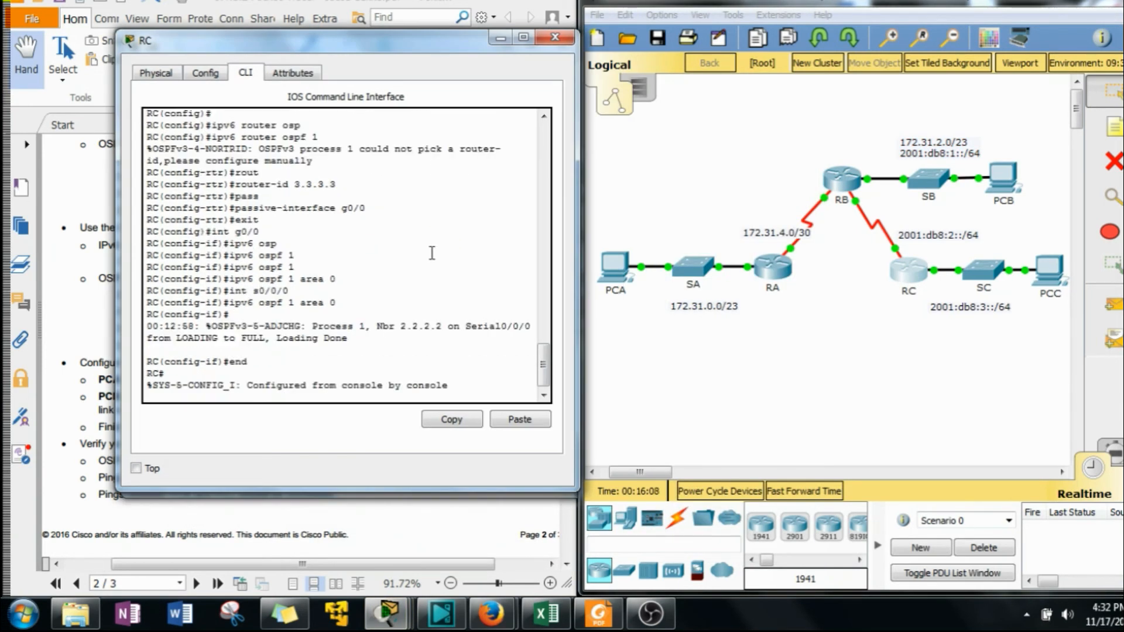
key(Return)
text(show ip)
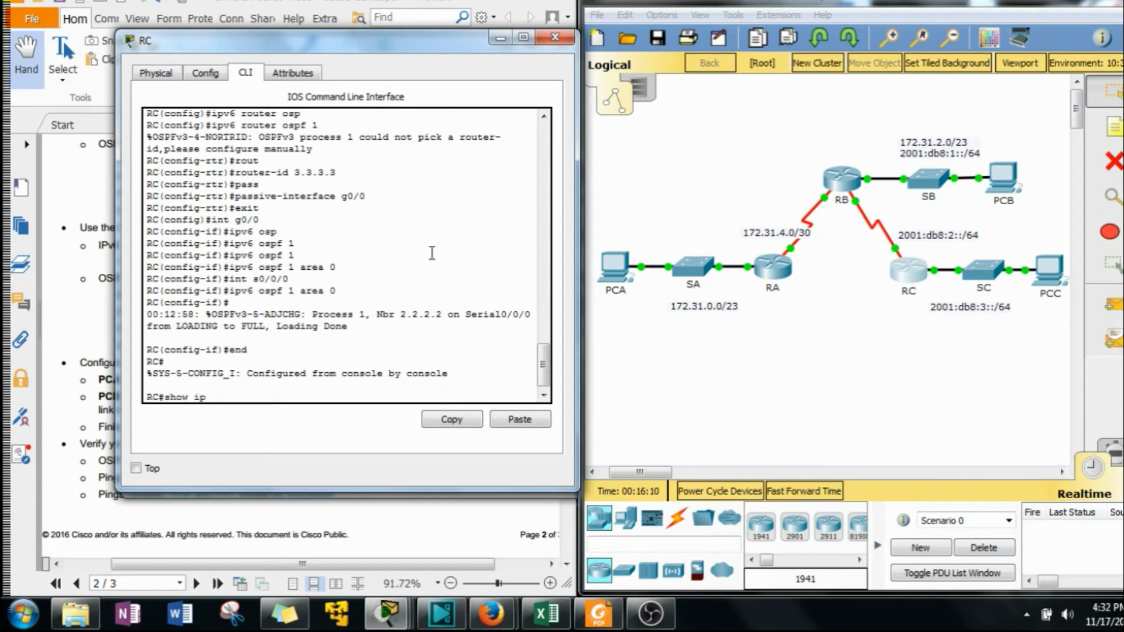
text(v6 route)
key(Return)
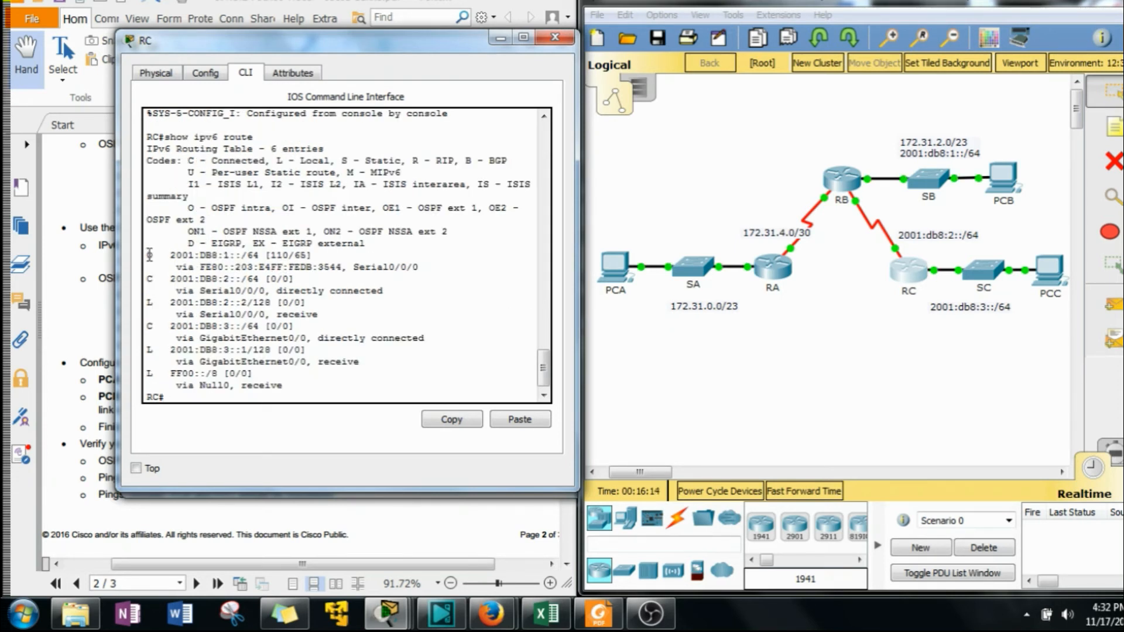
drag(149, 255, 229, 256)
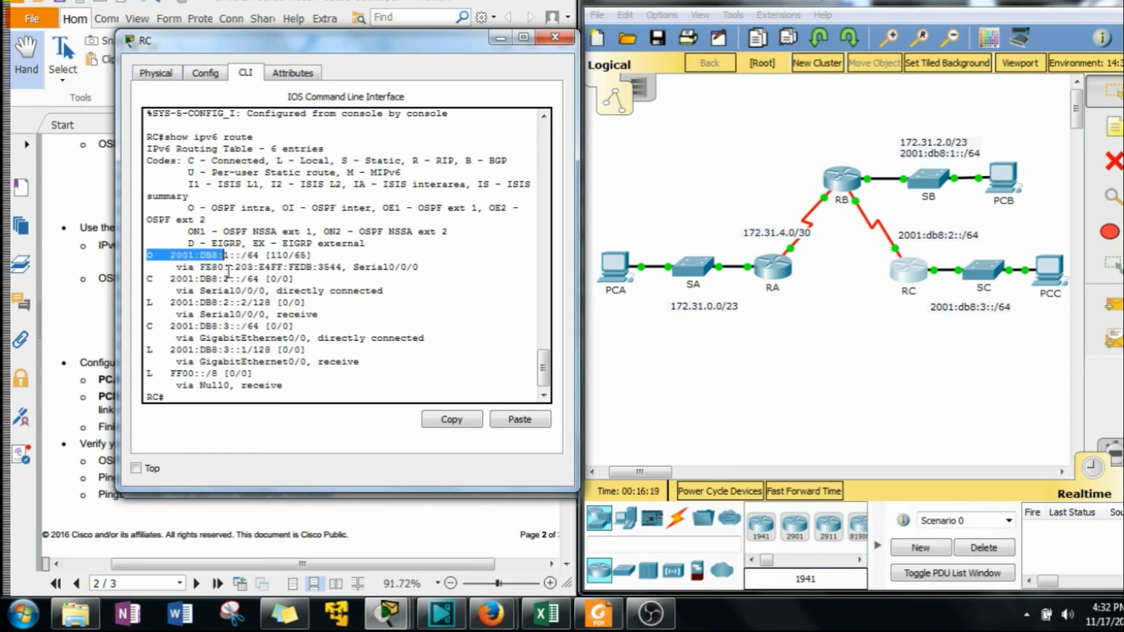
drag(230, 256, 223, 256)
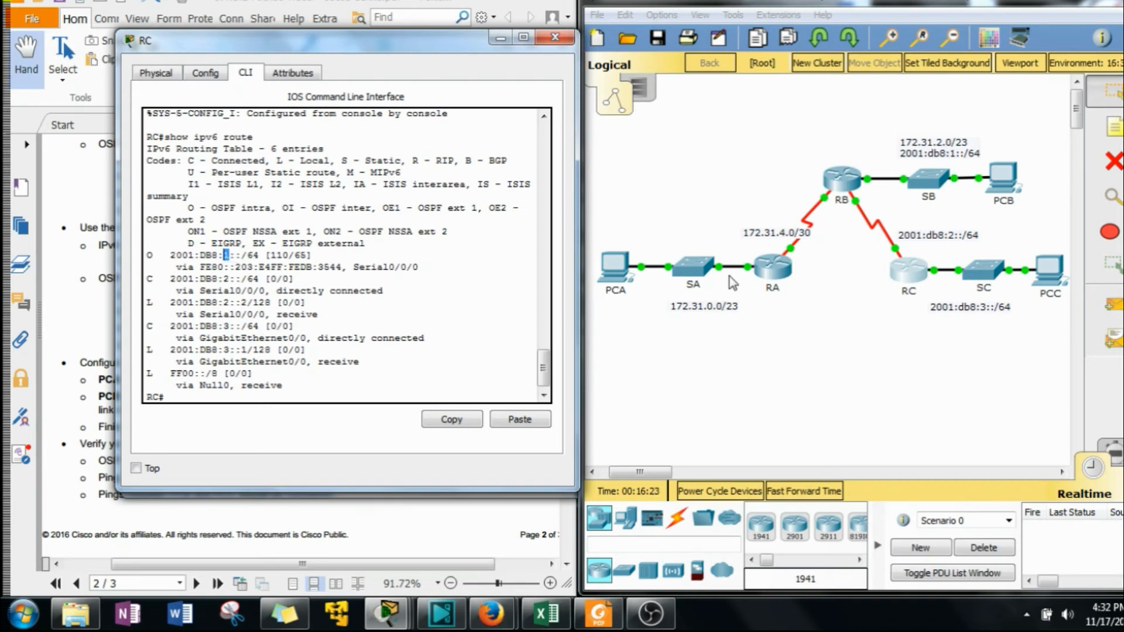
Close the RC and RB CLI windows and scroll the lab instructions to the PC addressing requirements.
drag(867, 120, 995, 185)
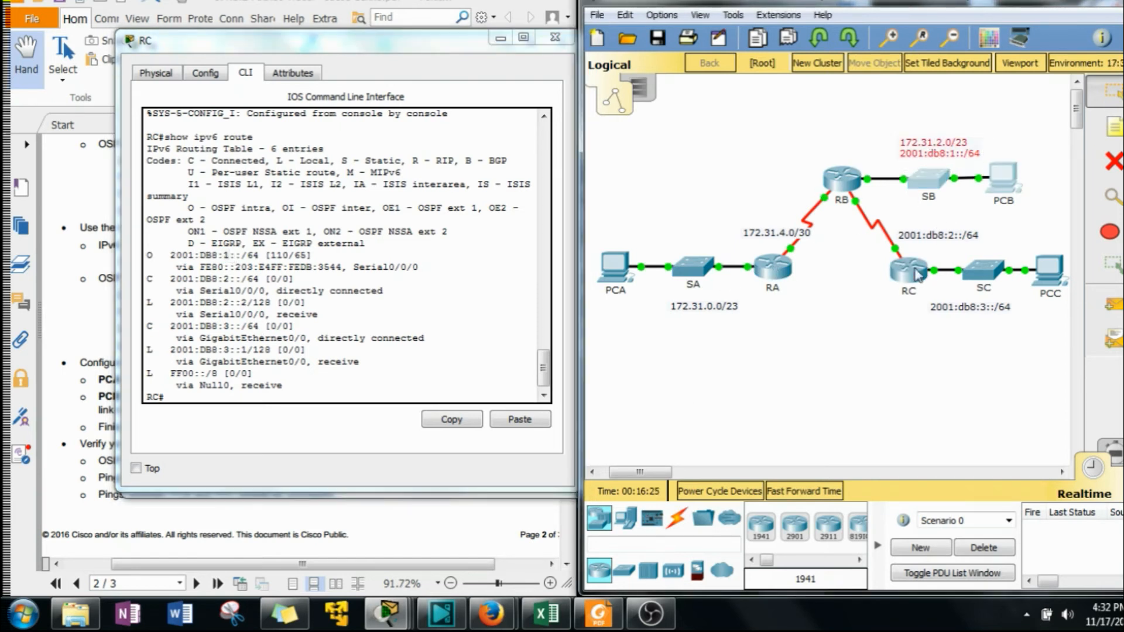
drag(478, 42, 452, 41)
click(530, 38)
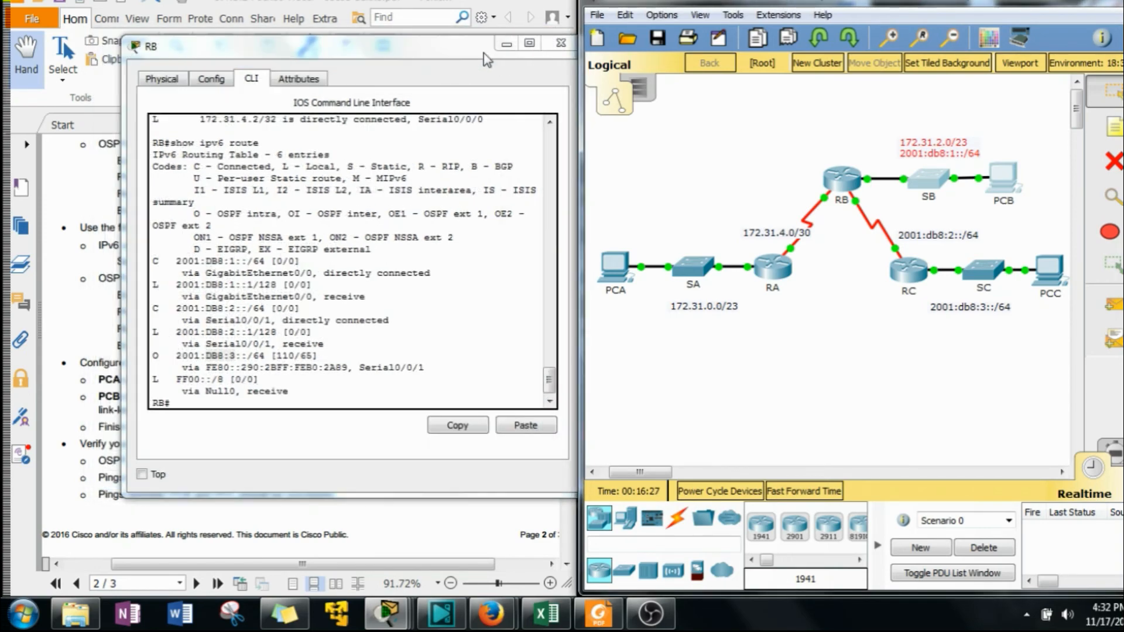
click(547, 42)
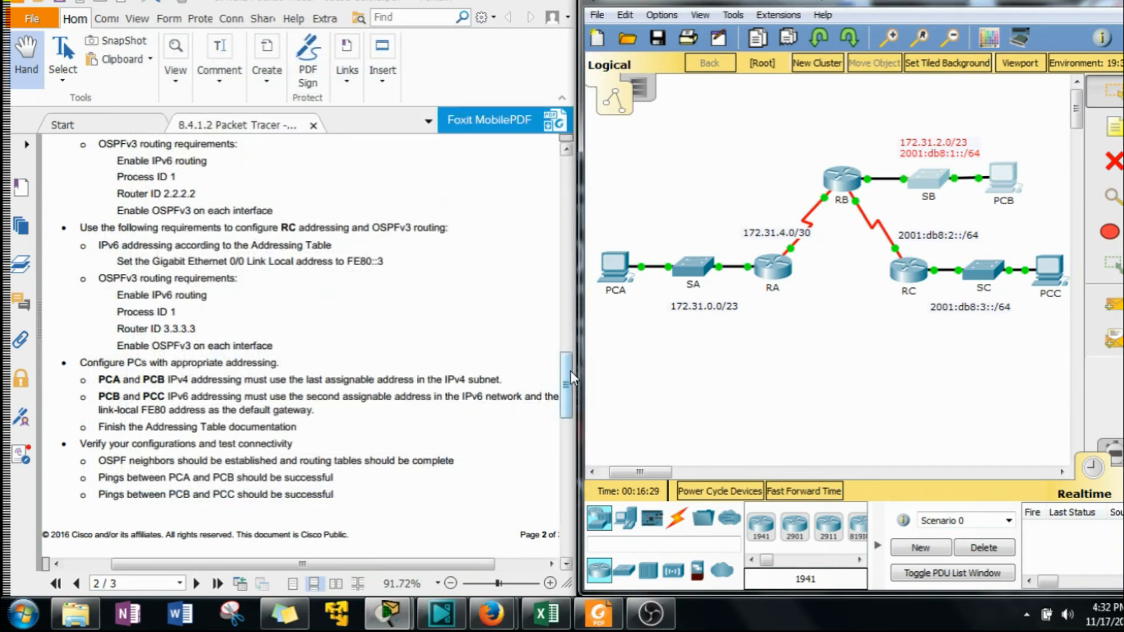
drag(570, 370, 559, 414)
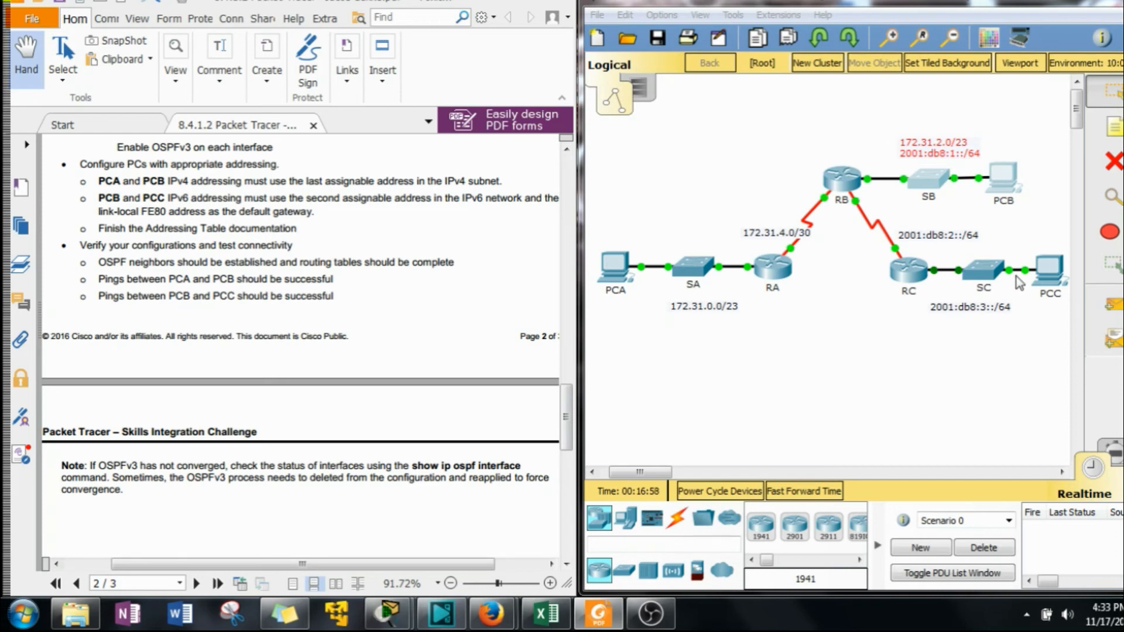
scroll(568, 420, up, 1)
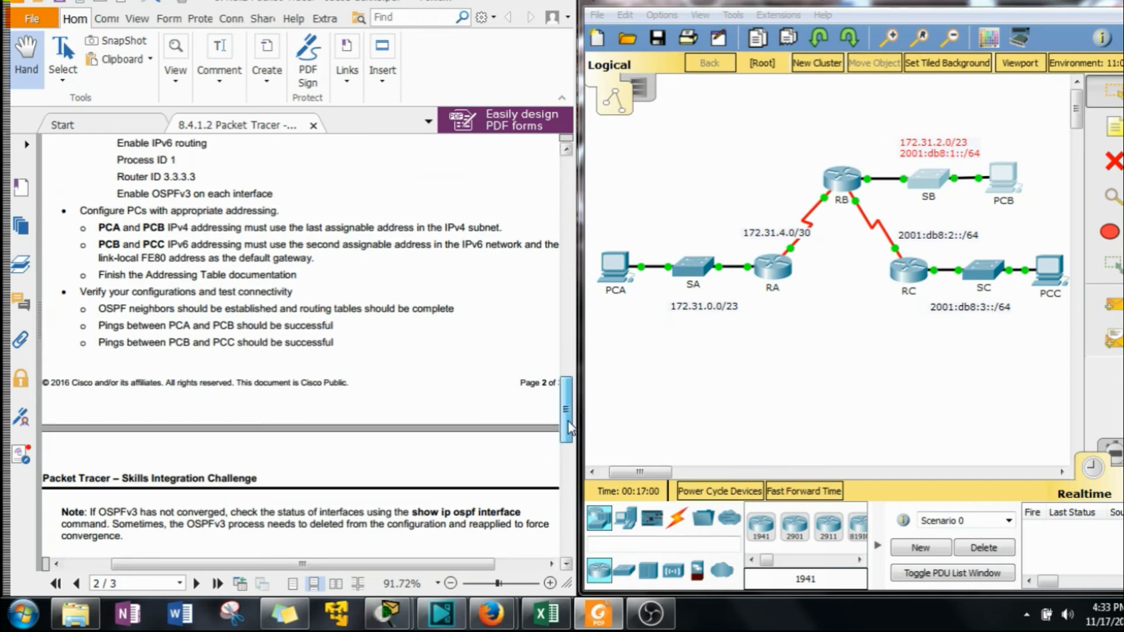
Open PCA's IP Configuration and set its IPv4 address to 172.31.1.254, copied from the lab's Addressing Table.
click(624, 271)
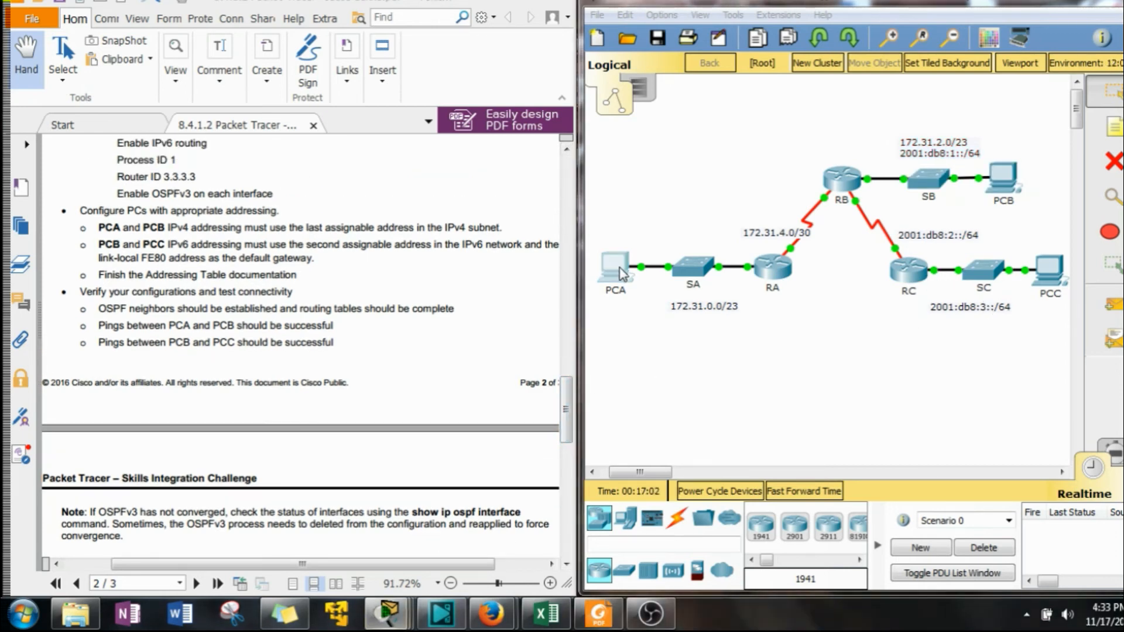
drag(222, 150, 476, 152)
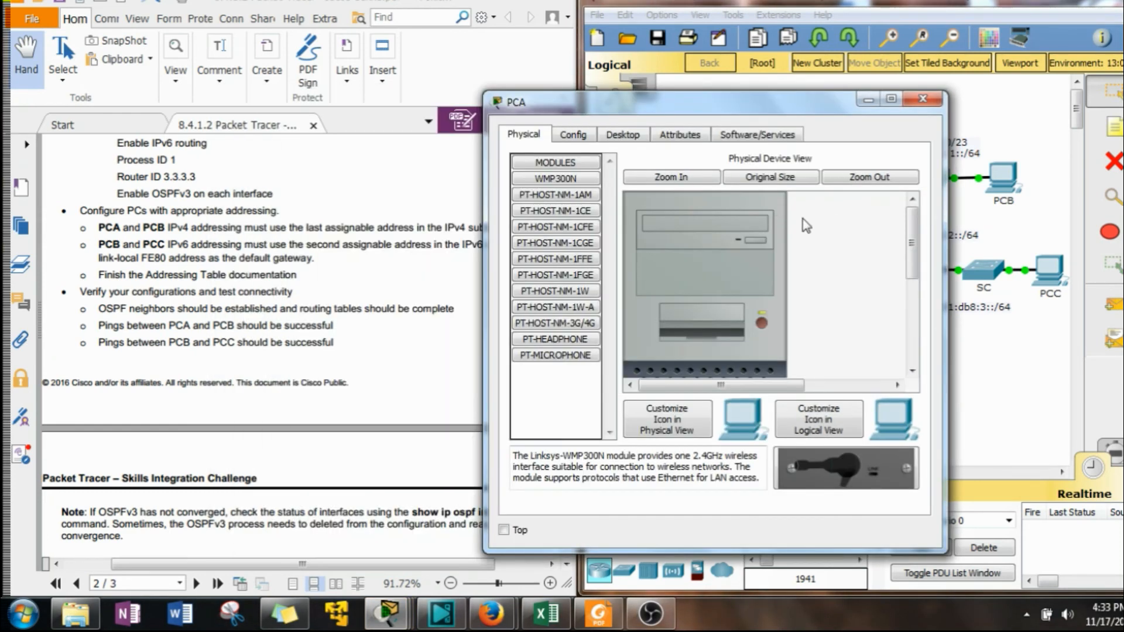
click(622, 134)
drag(615, 117, 720, 102)
click(664, 185)
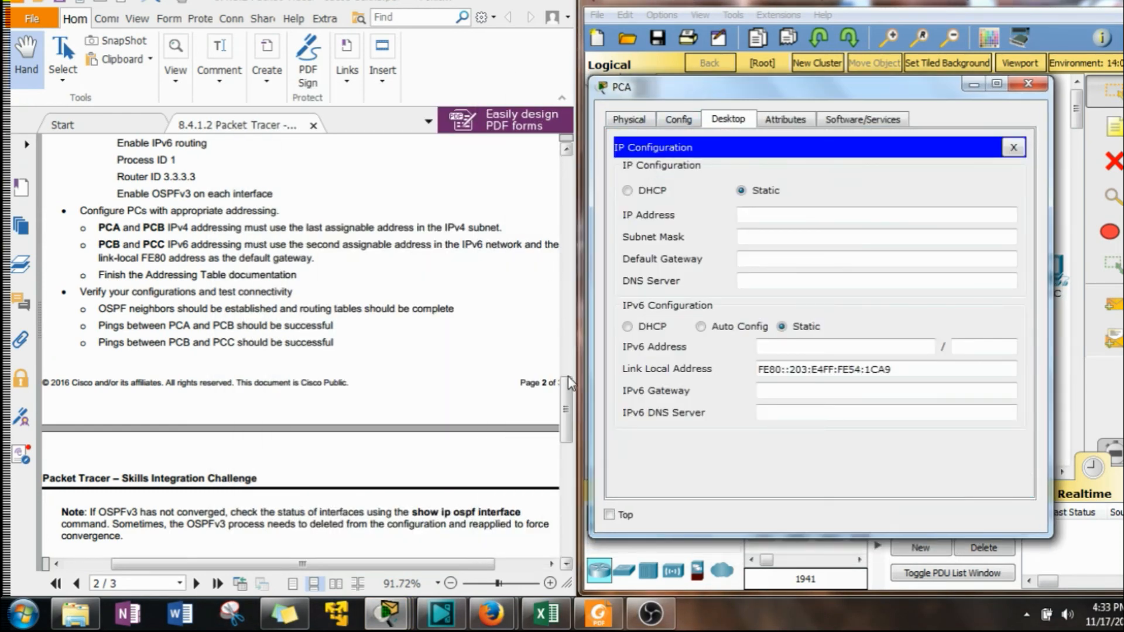
drag(568, 377, 566, 233)
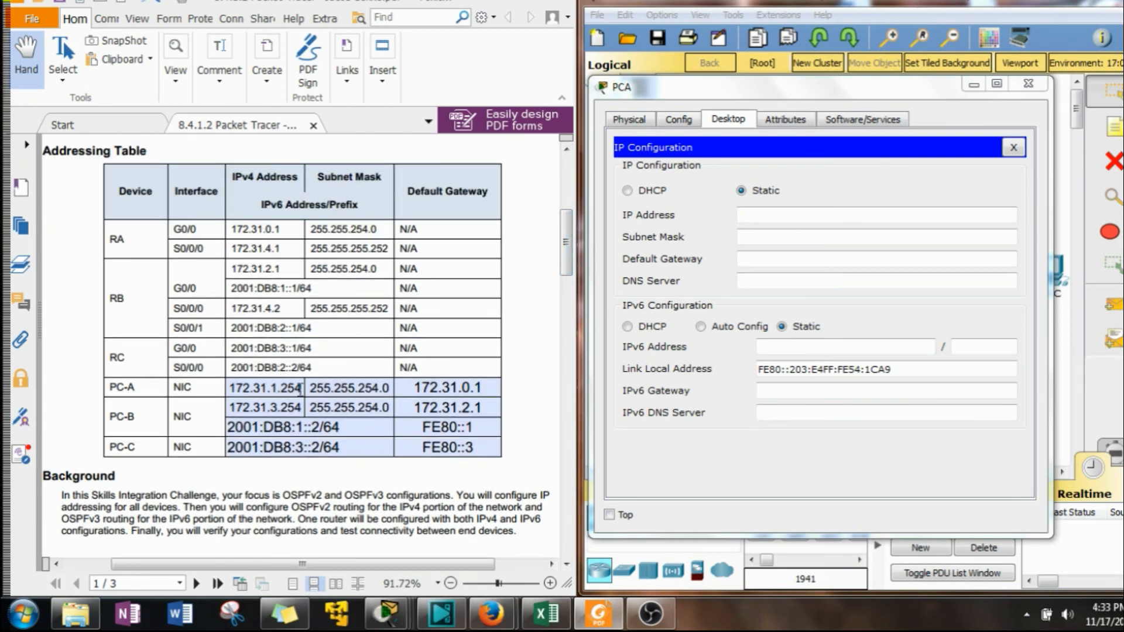
drag(301, 388, 231, 386)
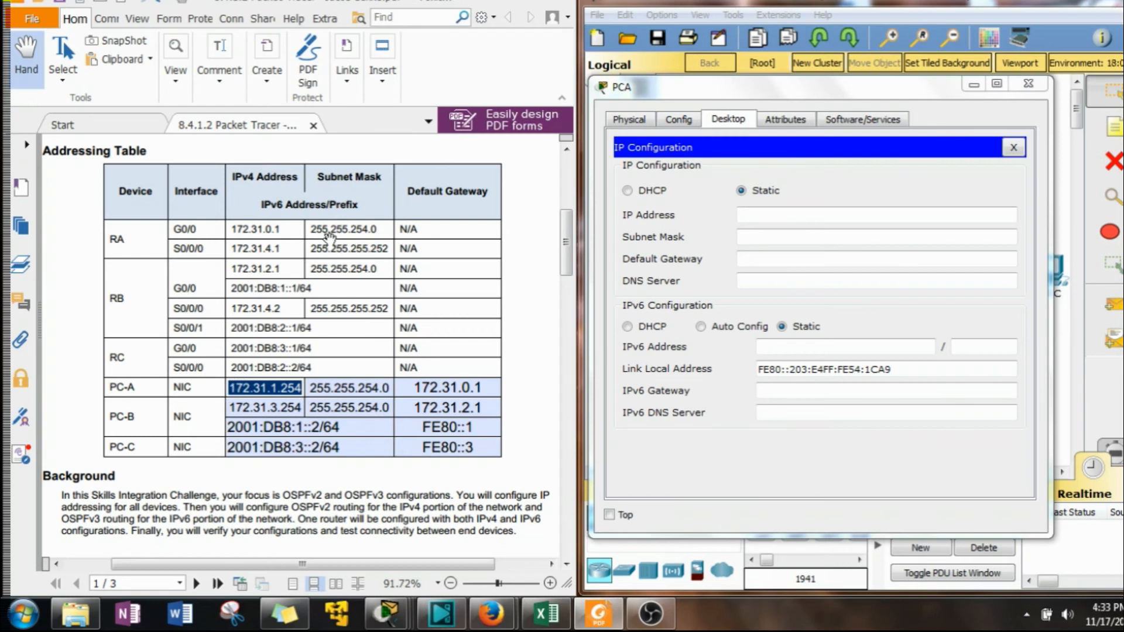
click(316, 426)
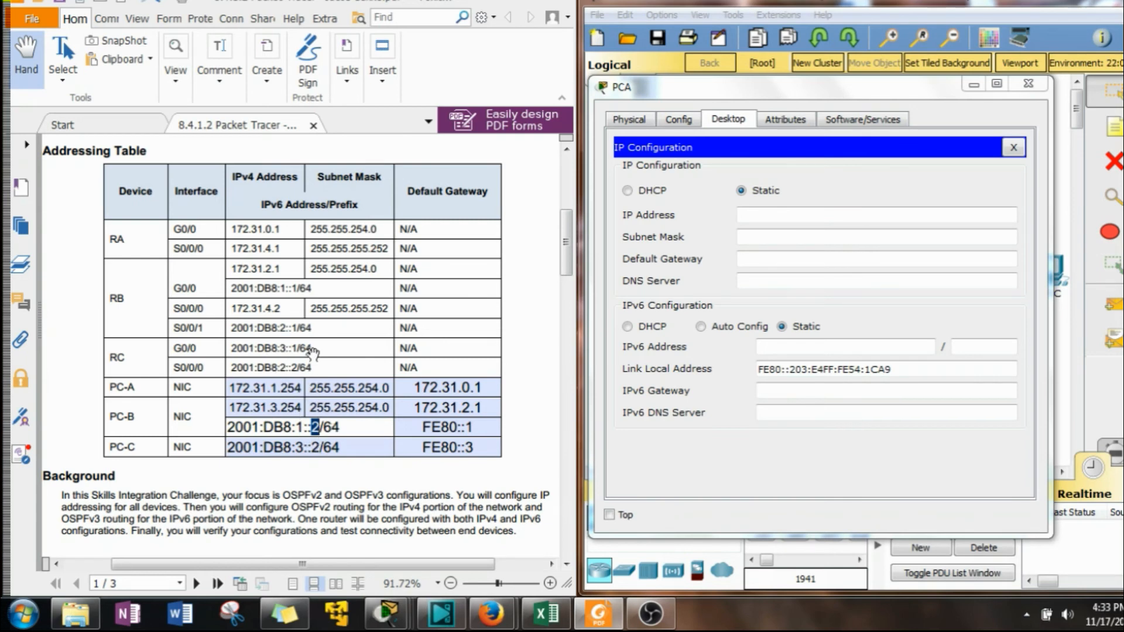
click(293, 332)
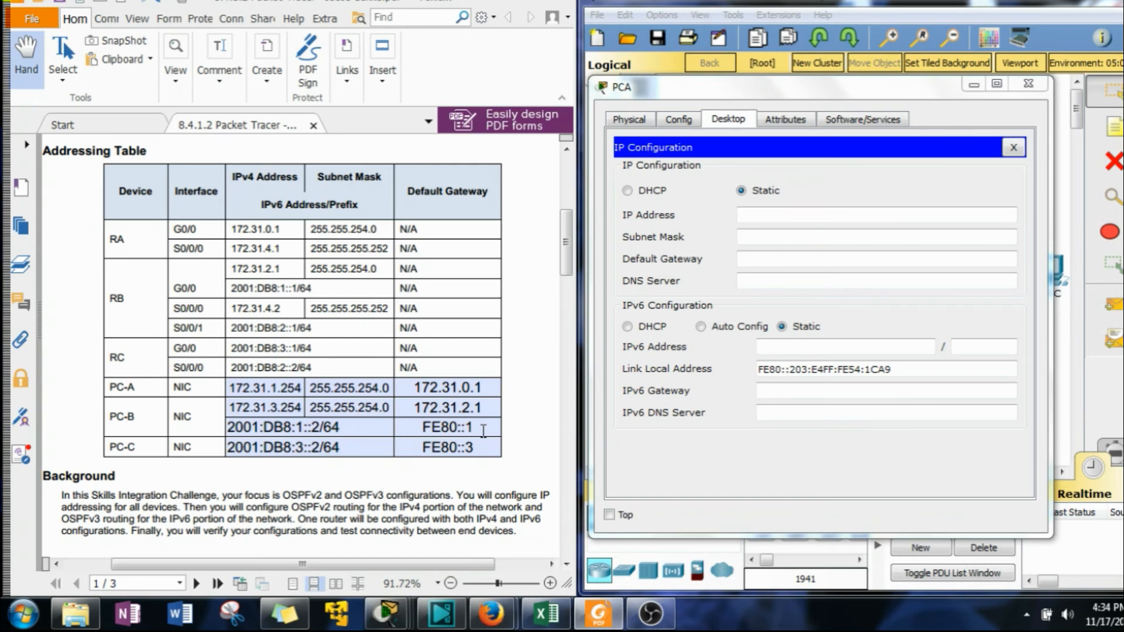
drag(423, 447, 472, 434)
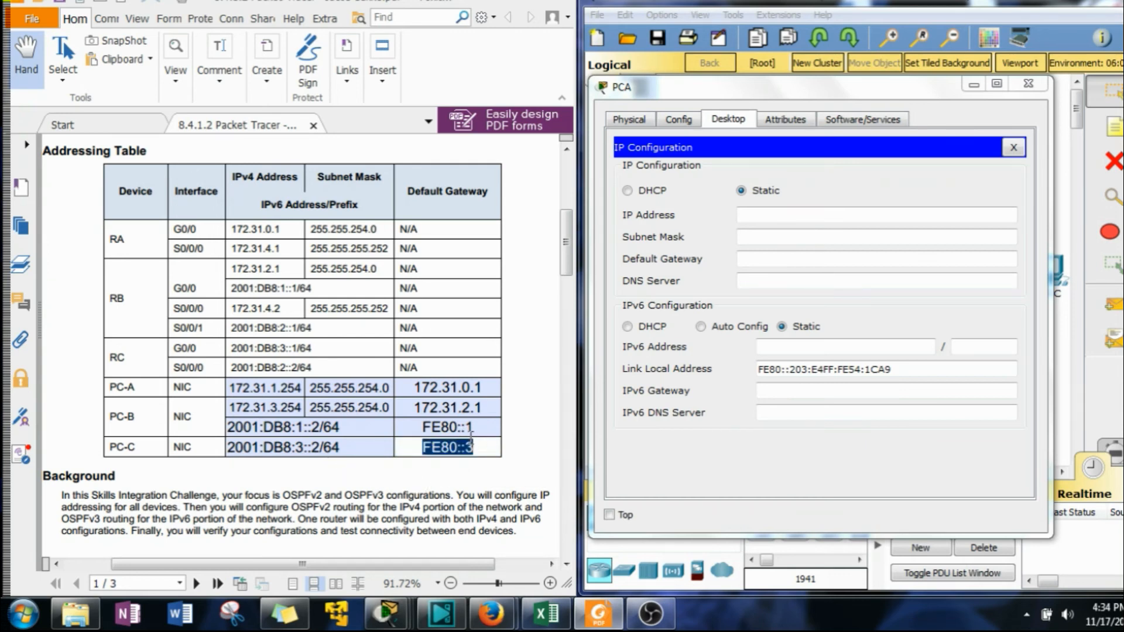
click(450, 407)
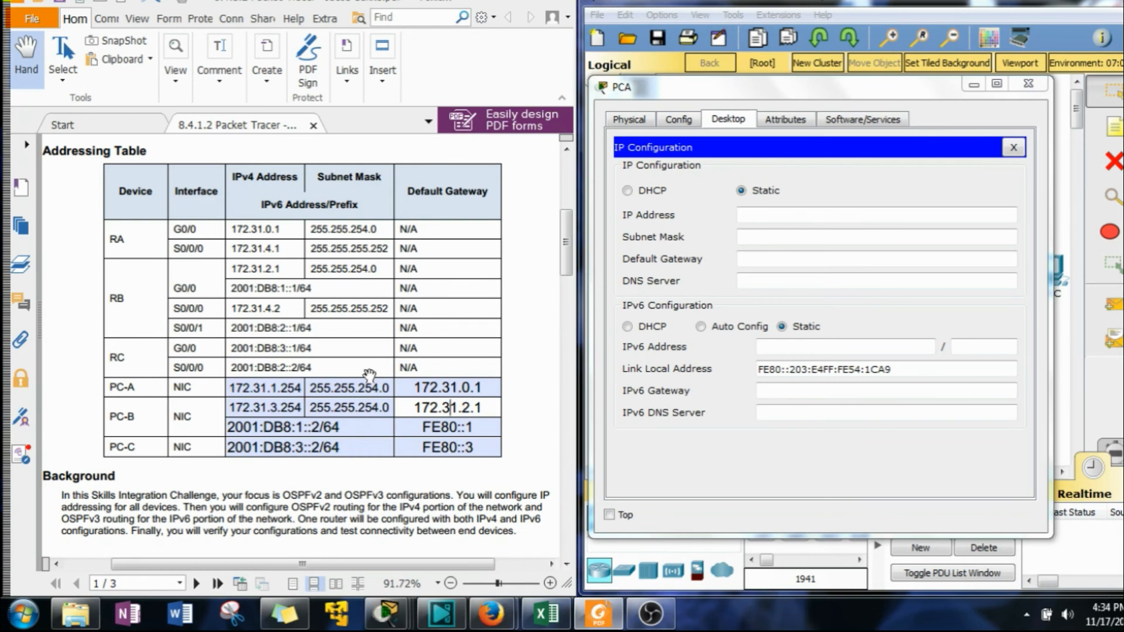
drag(303, 388, 229, 387)
key(ctrl+c)
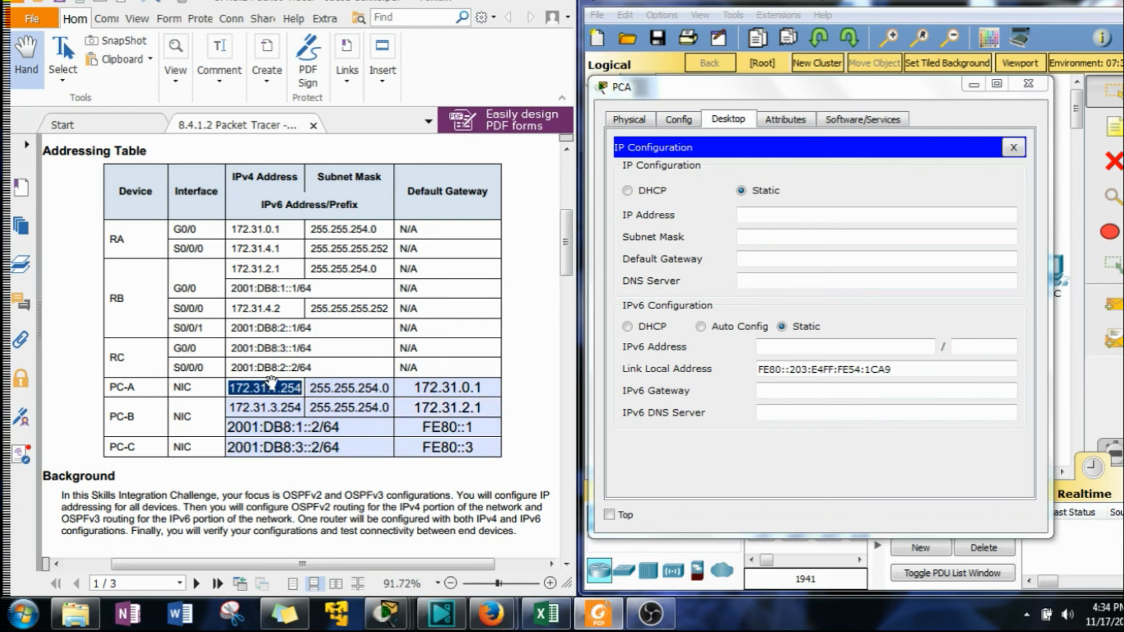
click(773, 214)
key(ctrl+v)
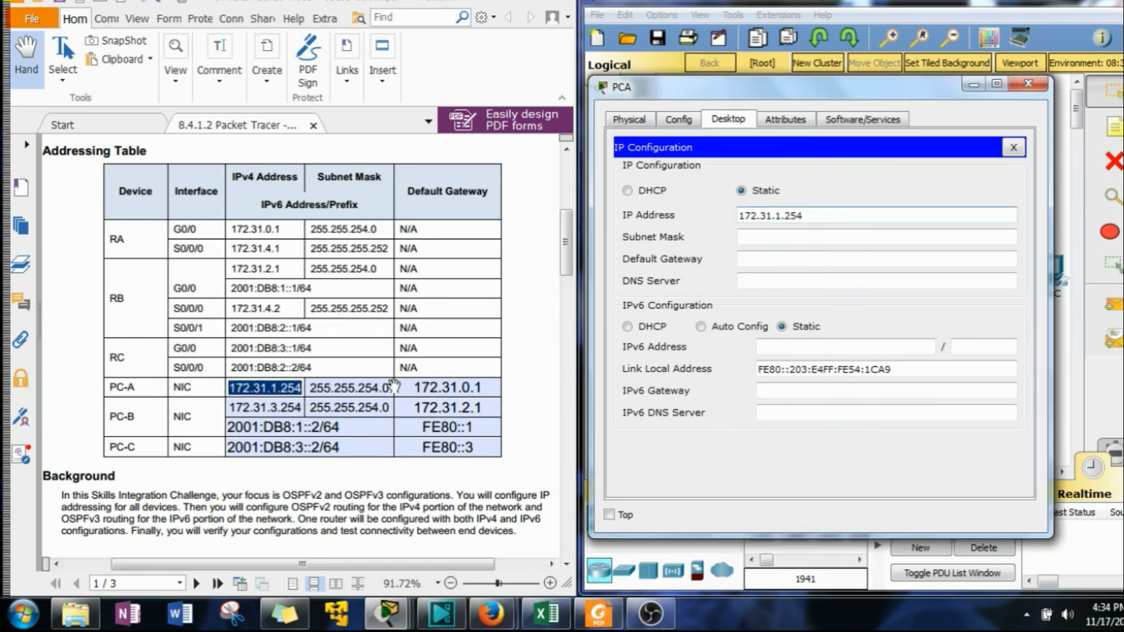
Set PCA's subnet mask to 255.255.254.0 and default gateway to 172.31.0.1, and close PCA's window.
drag(391, 388, 309, 388)
key(ctrl+c)
click(815, 274)
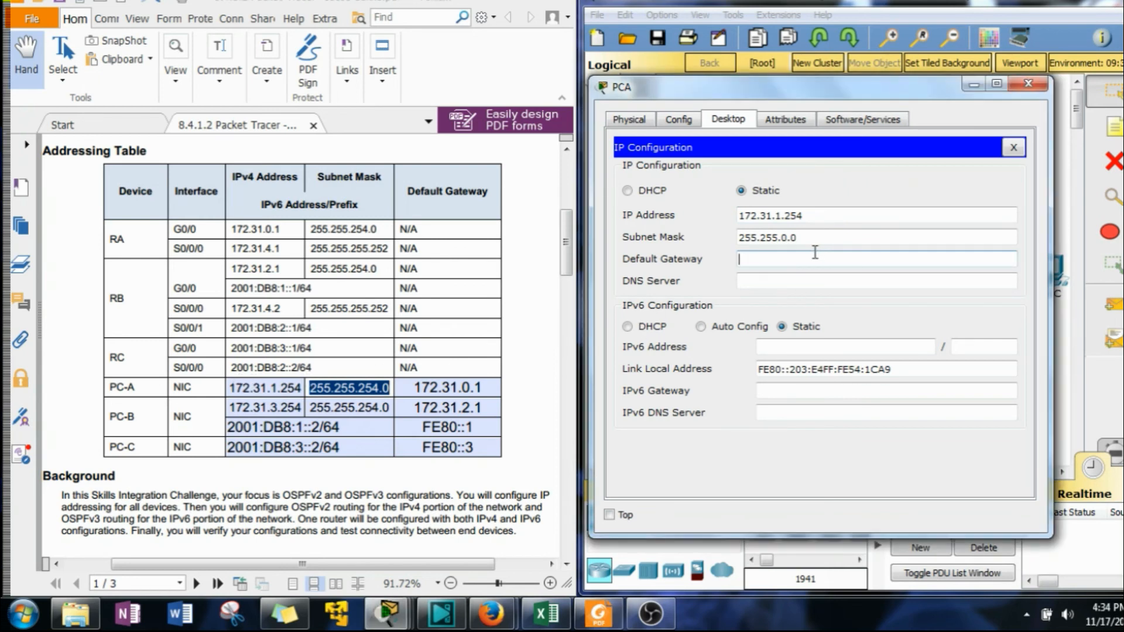
drag(803, 240, 632, 237)
key(ctrl+v)
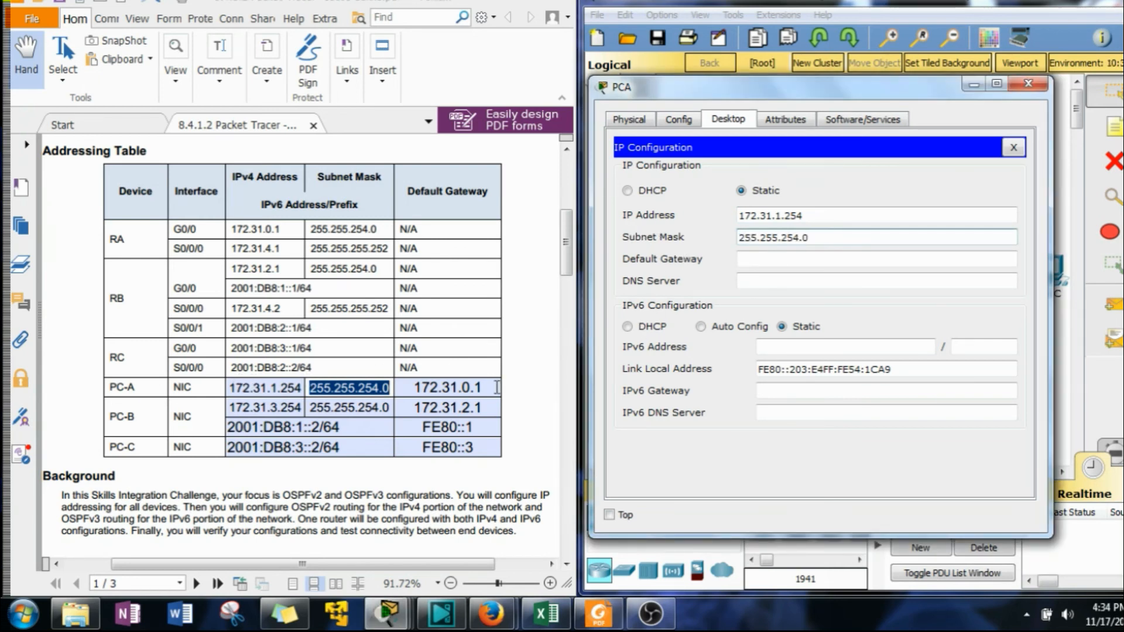
drag(496, 388, 375, 386)
key(ctrl+c)
click(803, 259)
key(ctrl+v)
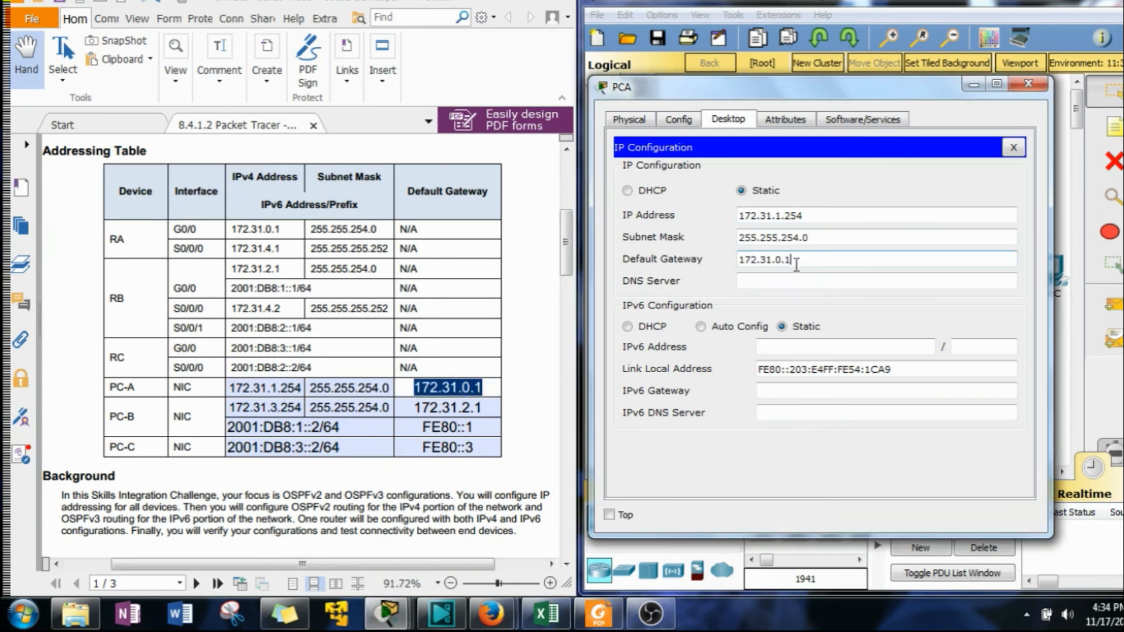
click(1027, 83)
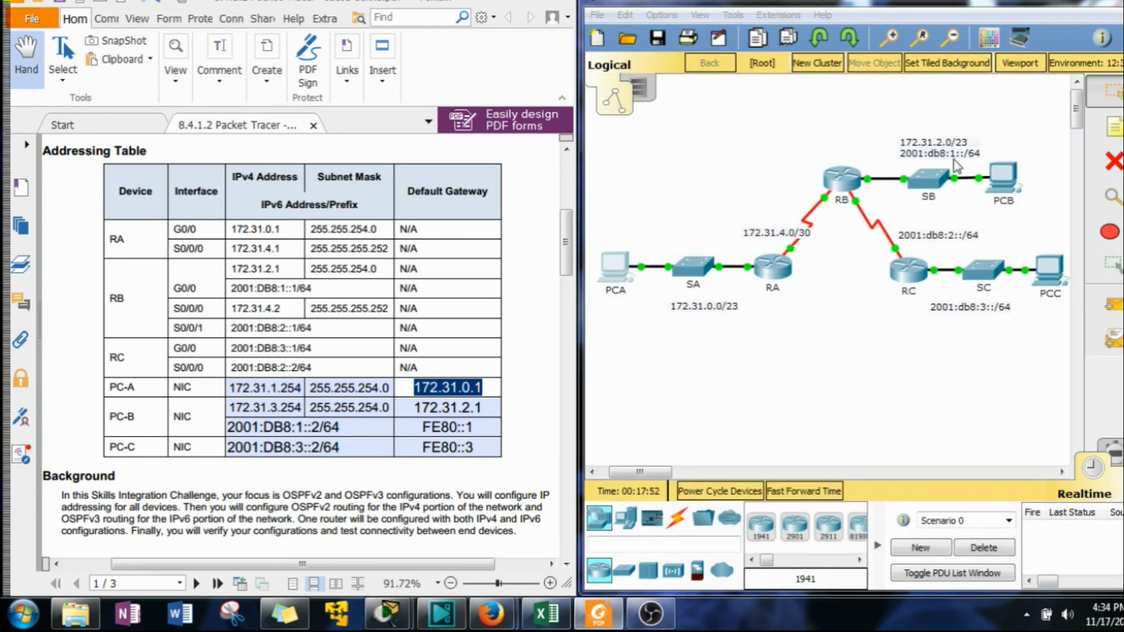
Open PCB's IP Configuration and set IPv4 address 172.31.3.254, mask 255.255.254.0 and default gateway 172.31.2.1.
click(1003, 178)
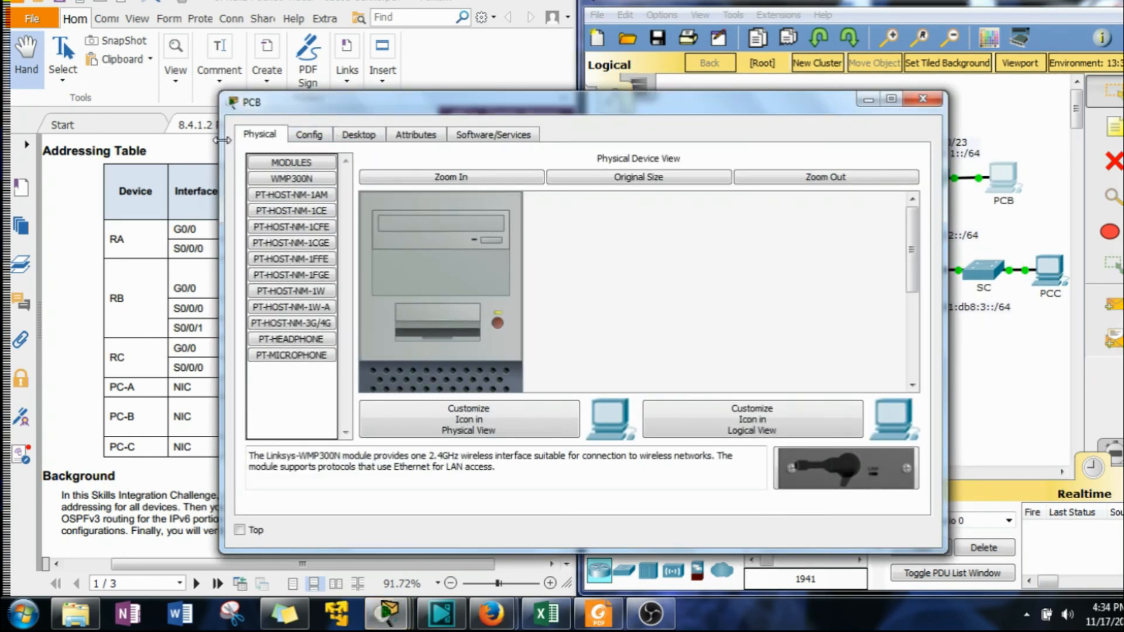
drag(232, 142, 483, 141)
click(644, 141)
click(581, 198)
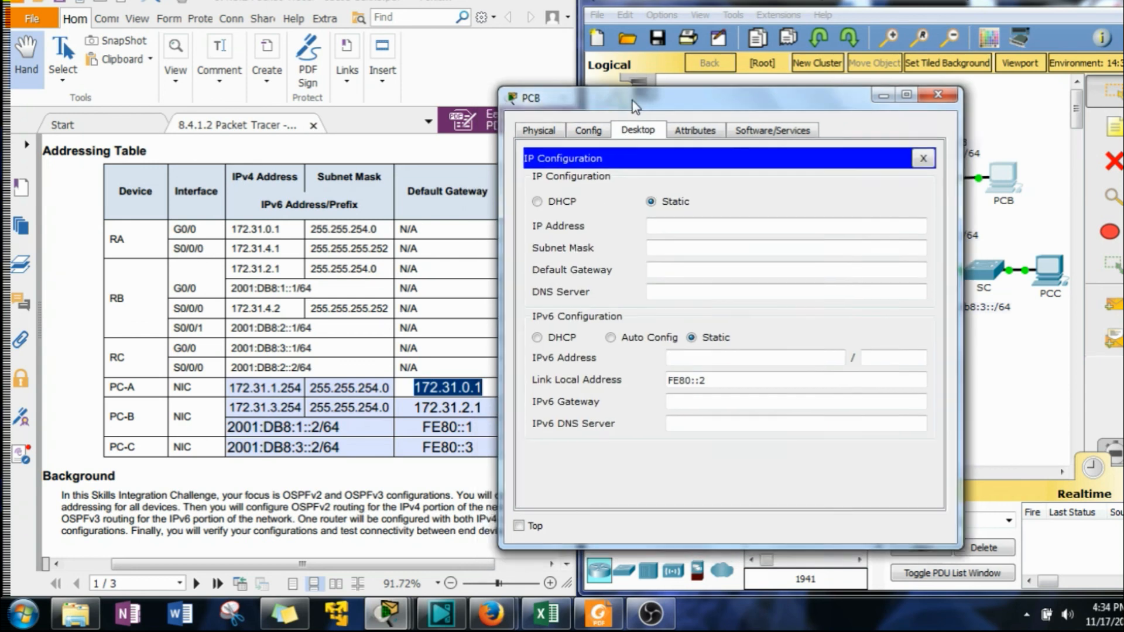
drag(308, 412, 228, 407)
key(ctrl+c)
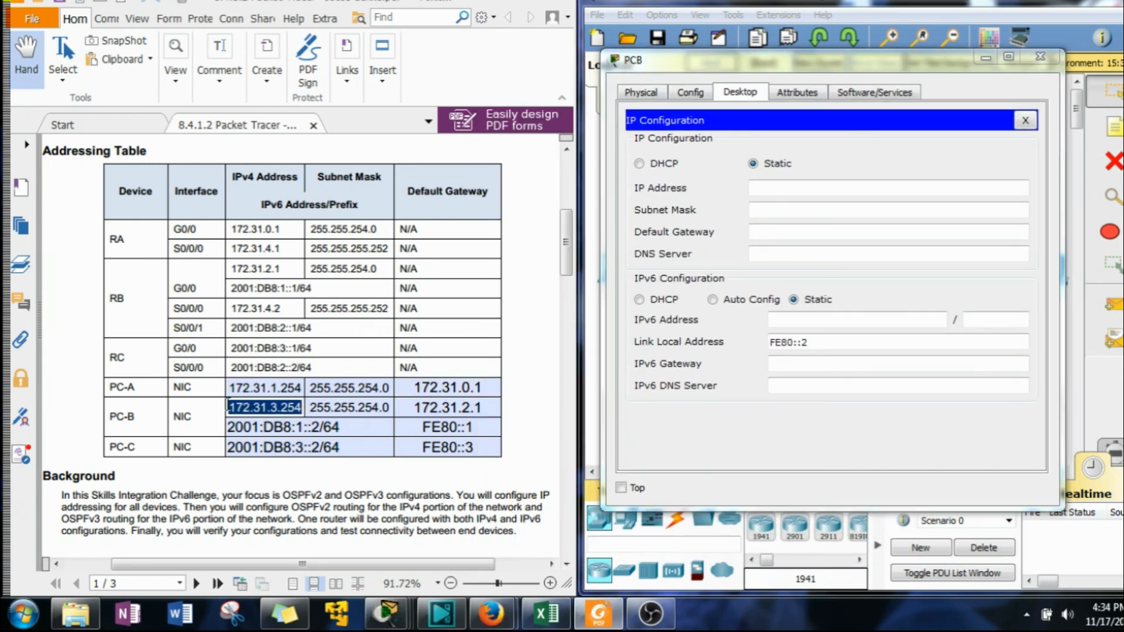
click(761, 186)
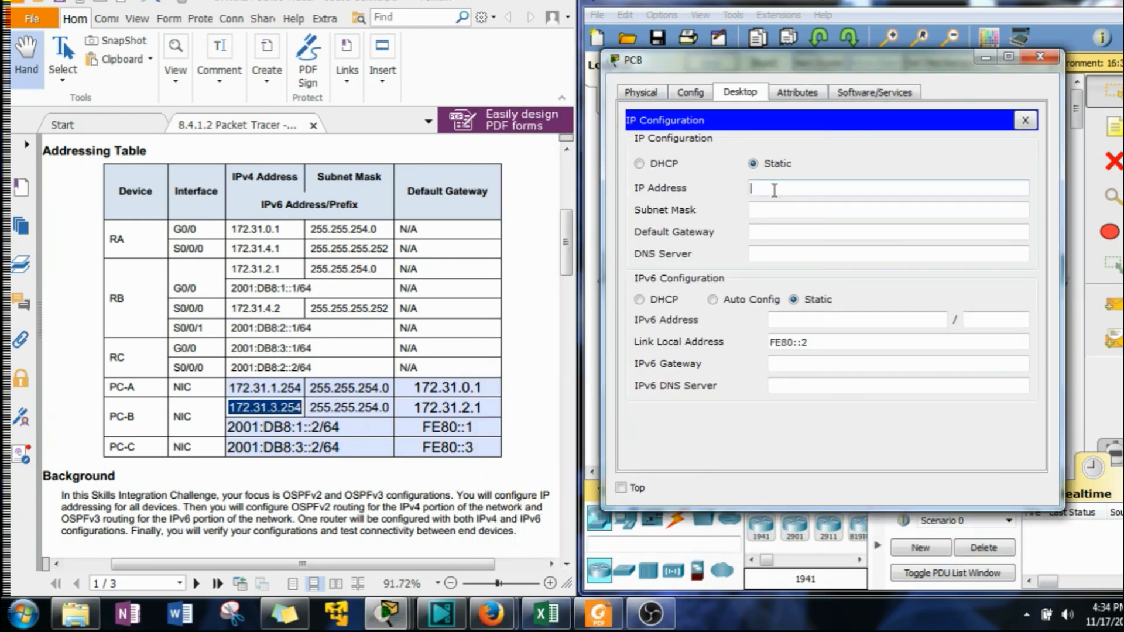
key(ctrl+v)
drag(389, 406, 308, 407)
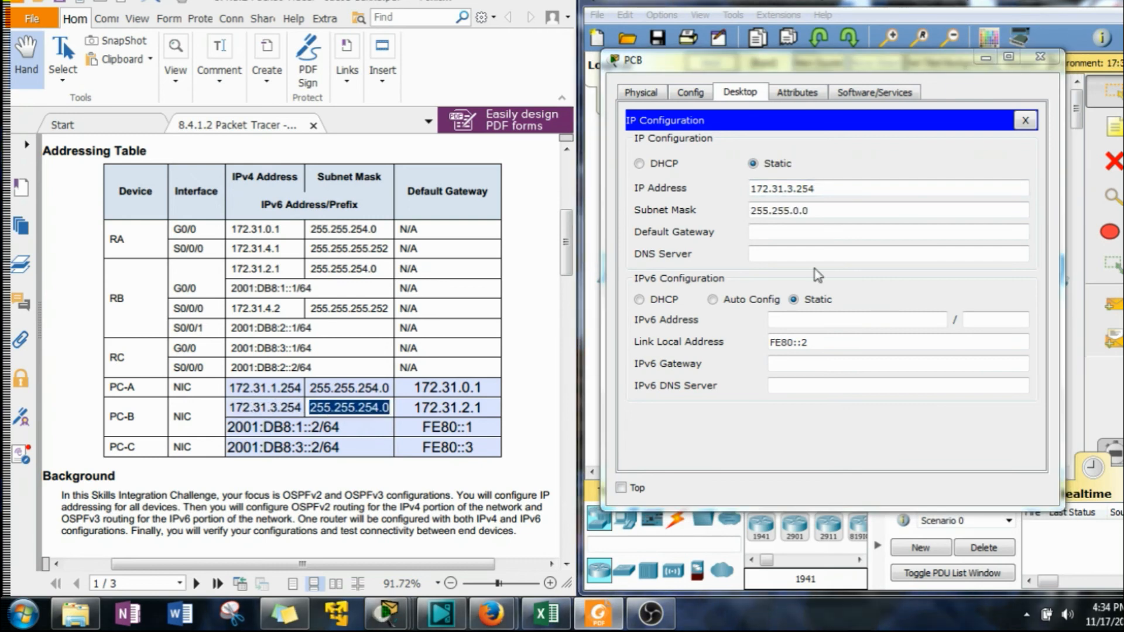
drag(813, 209, 627, 210)
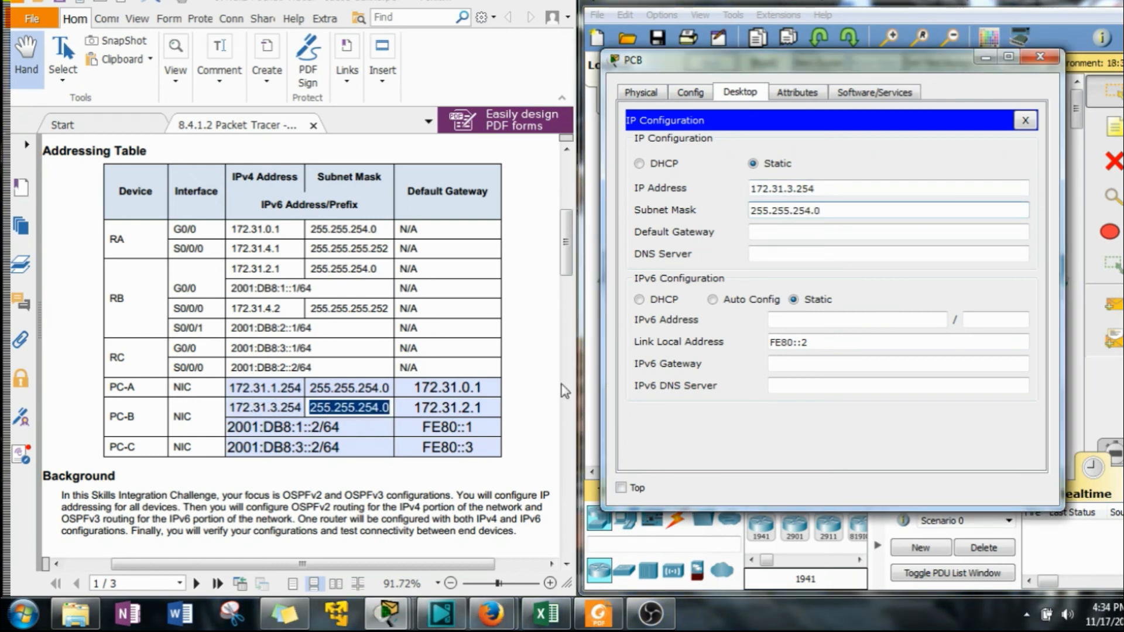
drag(499, 399, 409, 403)
key(ctrl+c)
click(781, 232)
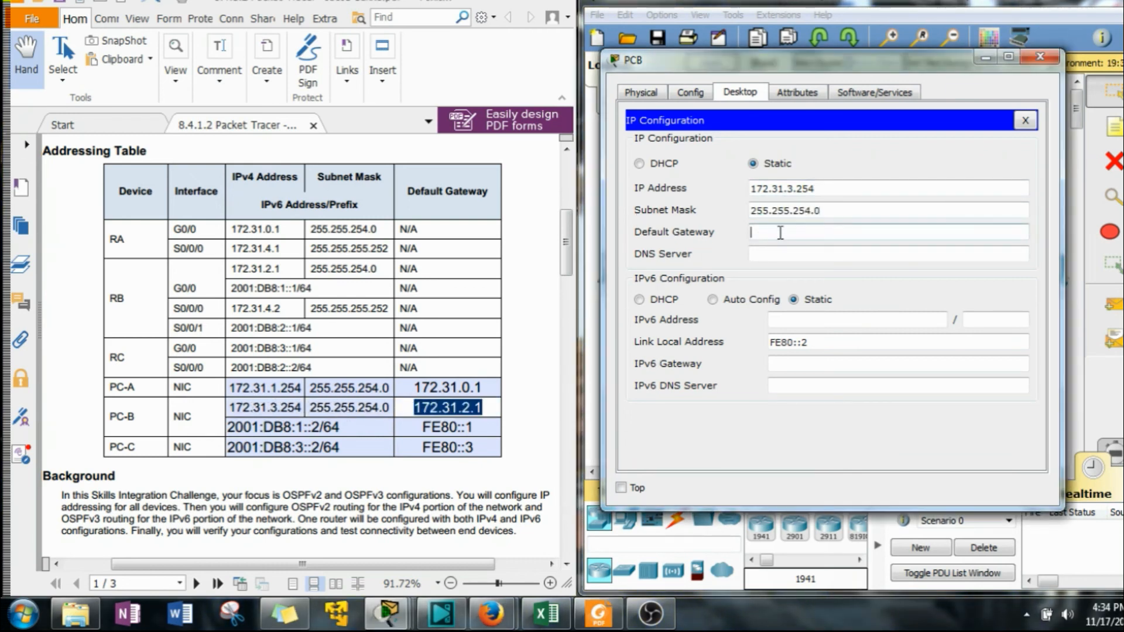
key(ctrl+v)
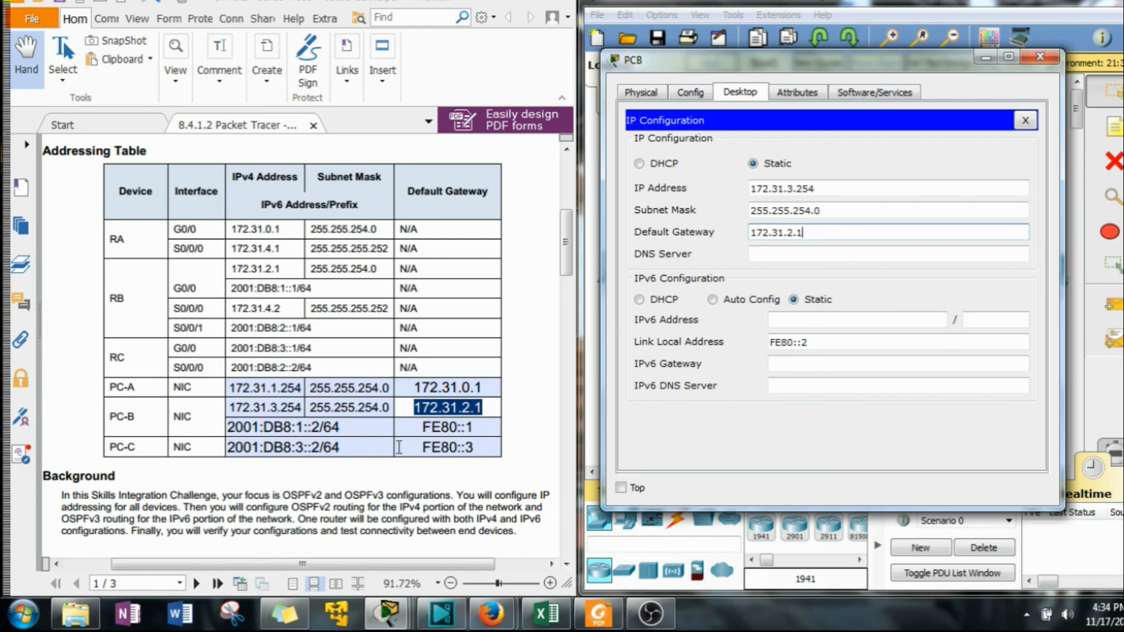
Set PCB's IPv6 address to 2001:DB8:1::2 with prefix 64 and IPv6 gateway FE80::1, and close PCB's window.
drag(370, 424, 200, 429)
key(ctrl+c)
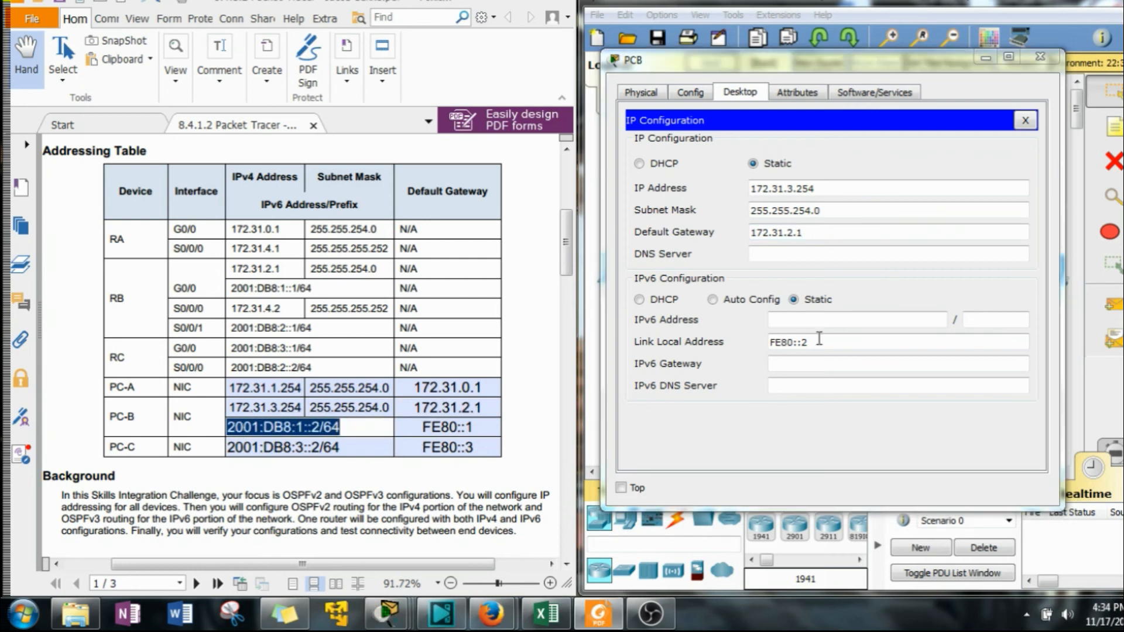
click(807, 321)
key(ctrl+v)
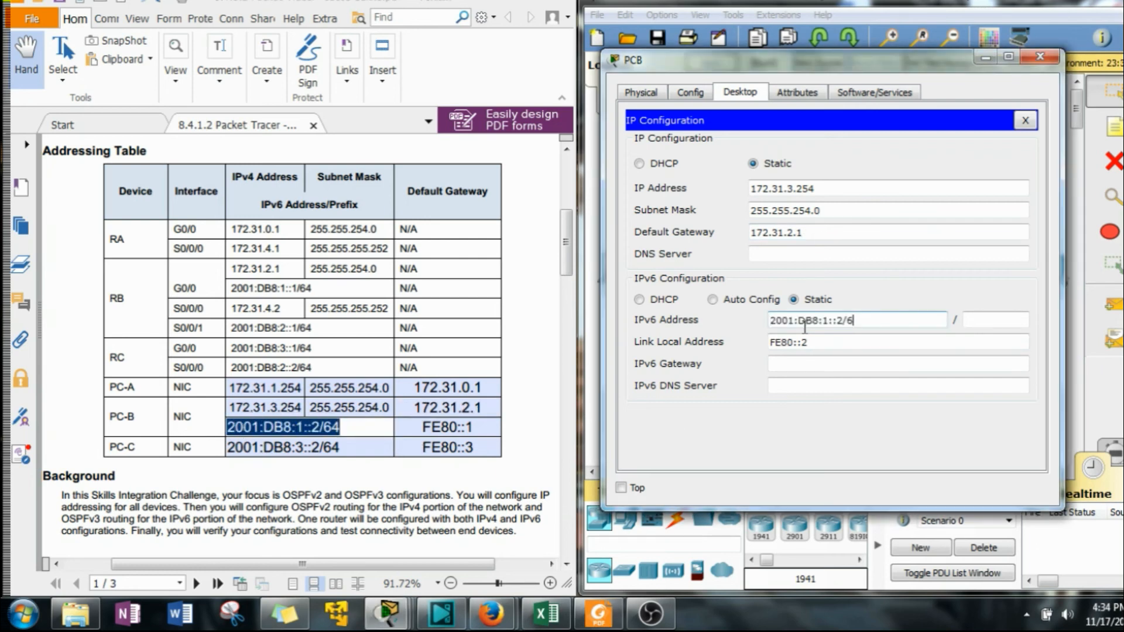
key(BackSpace)
key(BackSpace)
key(Tab)
text(64)
key(Tab)
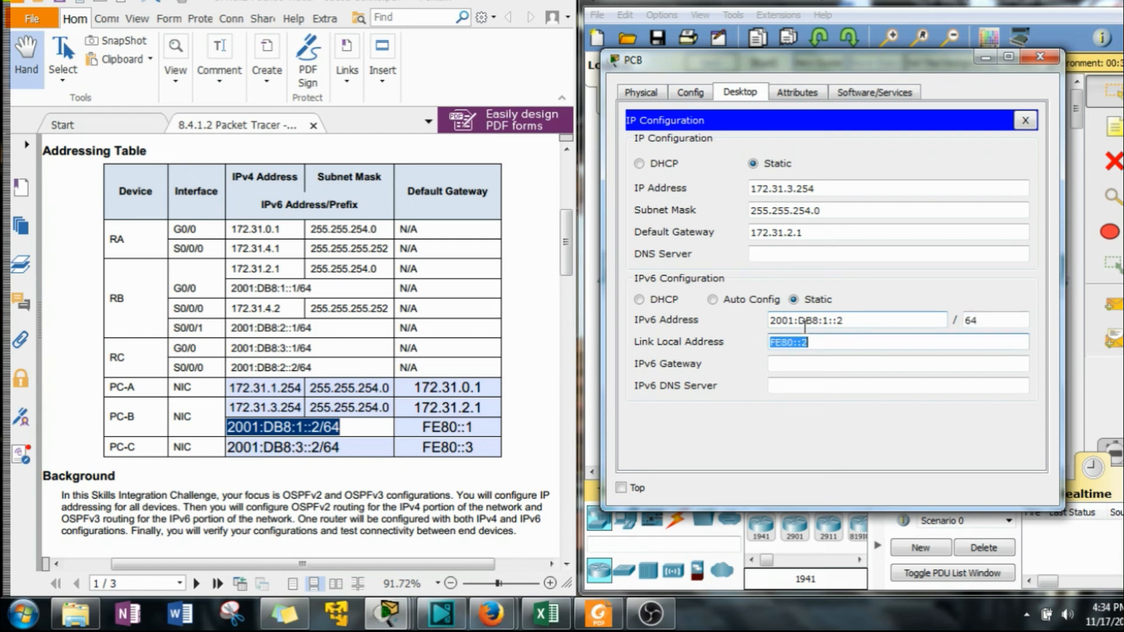
key(Tab)
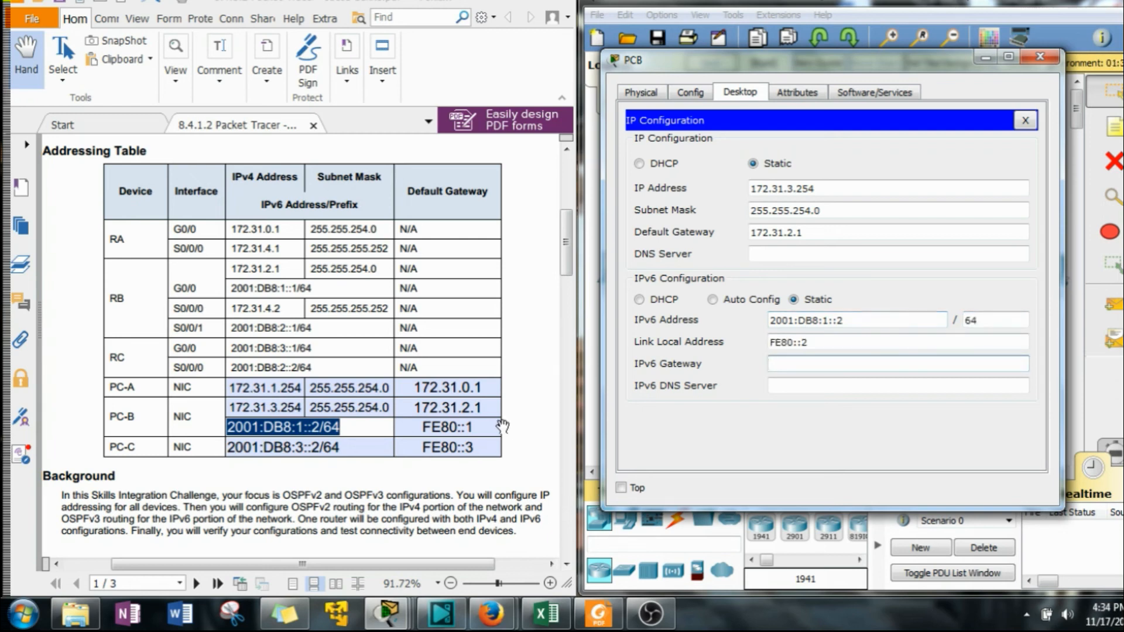
drag(497, 426, 402, 424)
key(ctrl+c)
click(833, 365)
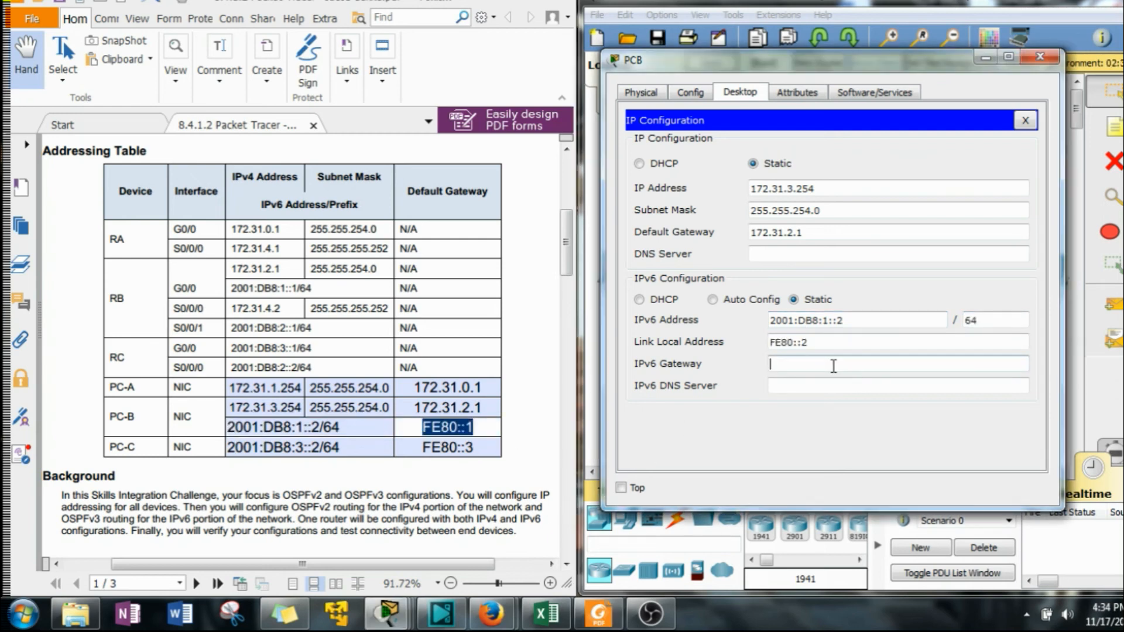
key(ctrl+v)
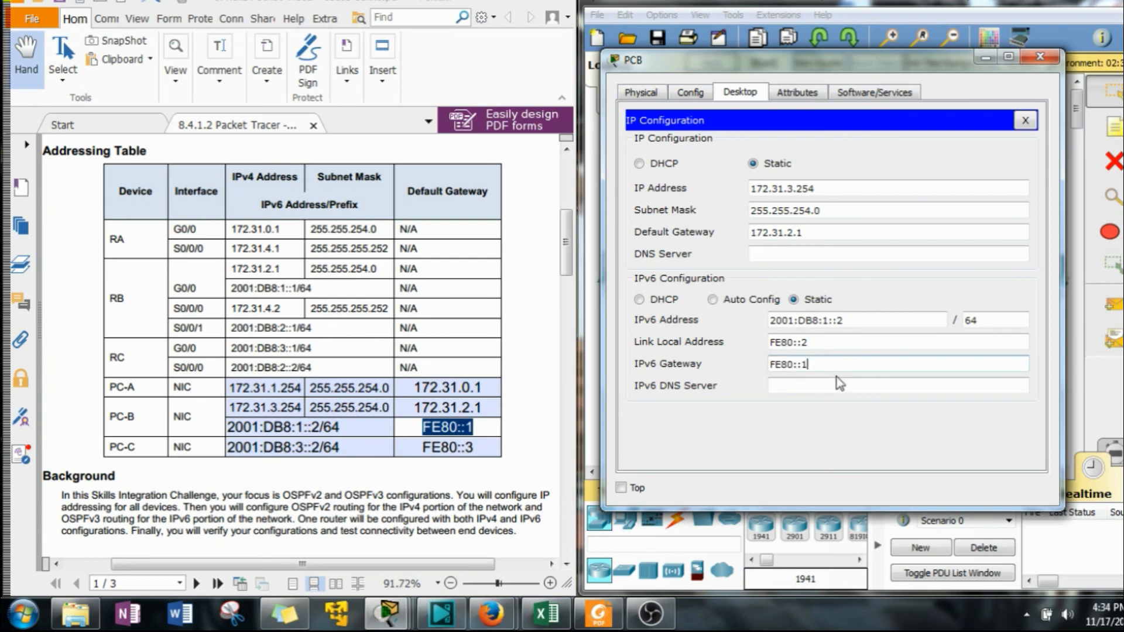
click(1039, 57)
Open PCC's IP Configuration and set its IPv6 address to 2001:DB8:3::2 with prefix length 64.
click(1045, 273)
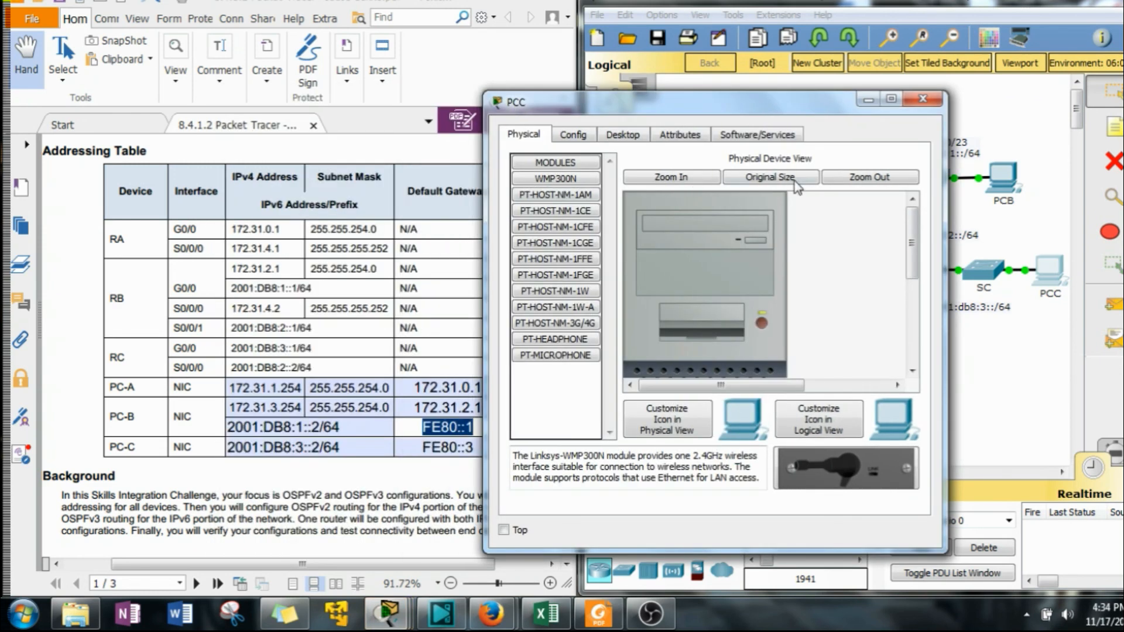
click(626, 135)
click(562, 202)
drag(604, 114, 784, 91)
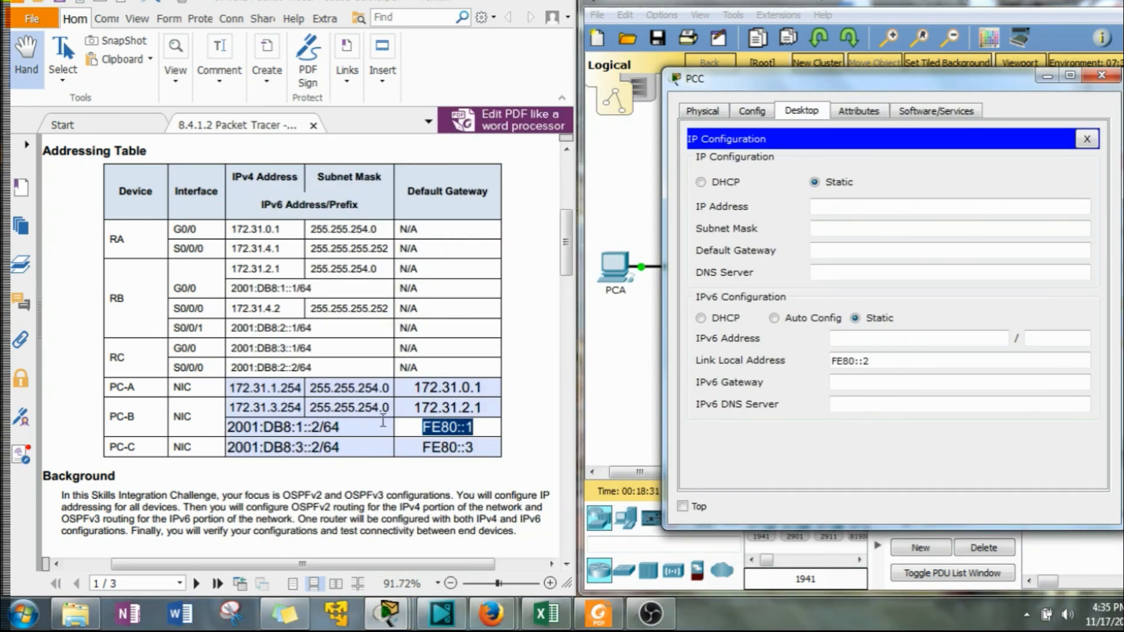
drag(341, 447, 126, 439)
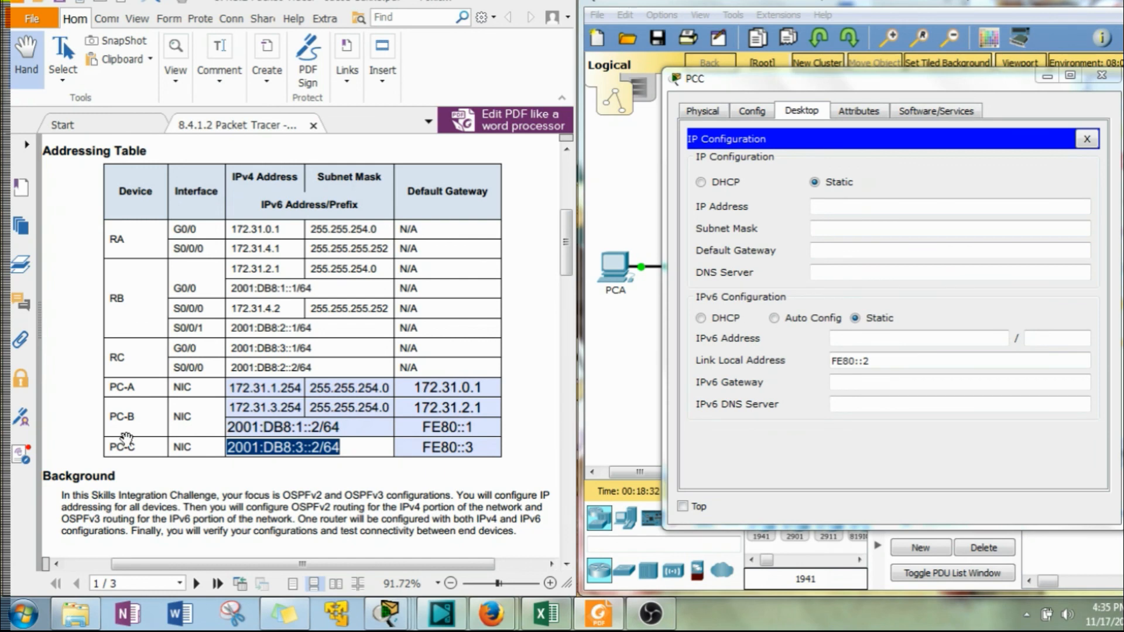
click(850, 346)
key(ctrl+v)
key(BackSpace)
key(BackSpace)
key(BackSpace)
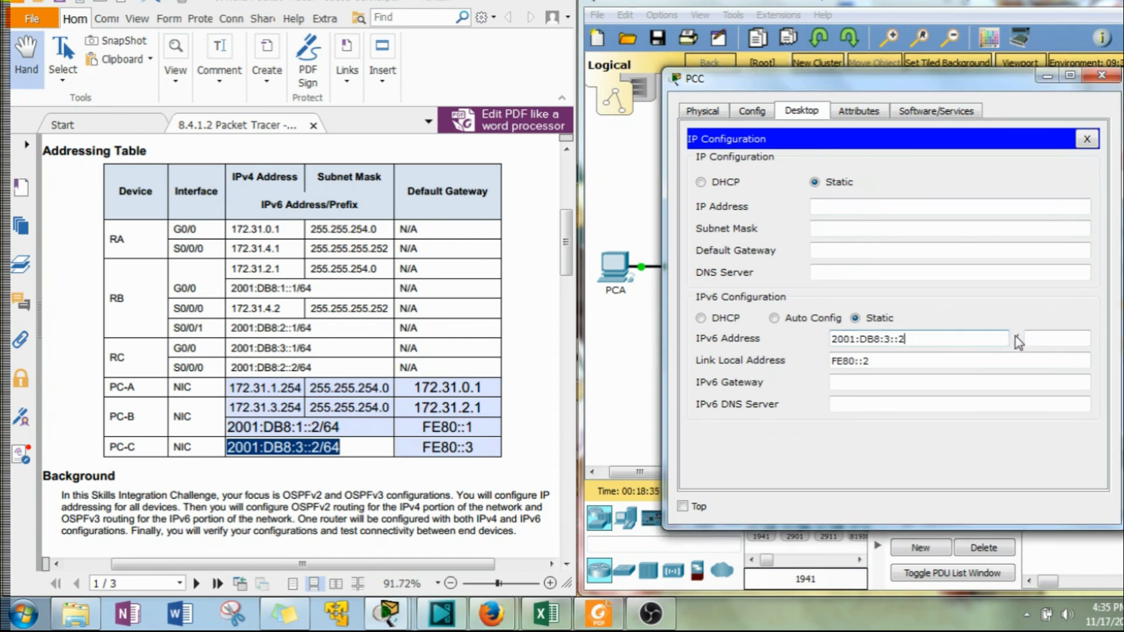
click(1051, 340)
text(64)
Set PCC's IPv6 gateway to FE80::3, copied from the addressing table, and close PCC's window.
click(862, 402)
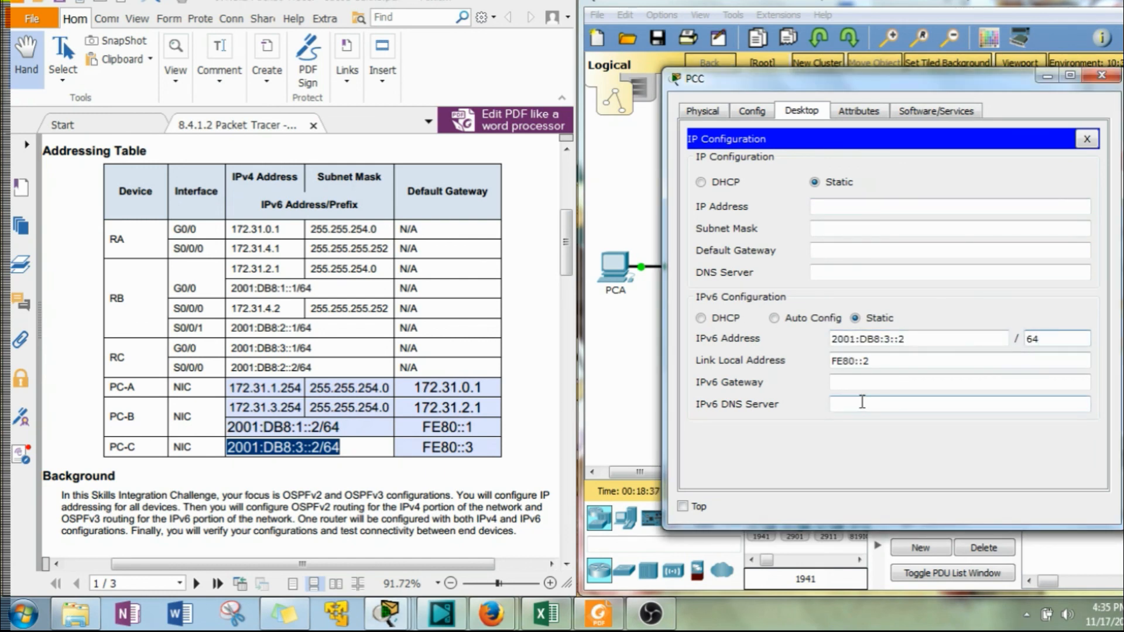
drag(476, 447, 402, 445)
key(ctrl+c)
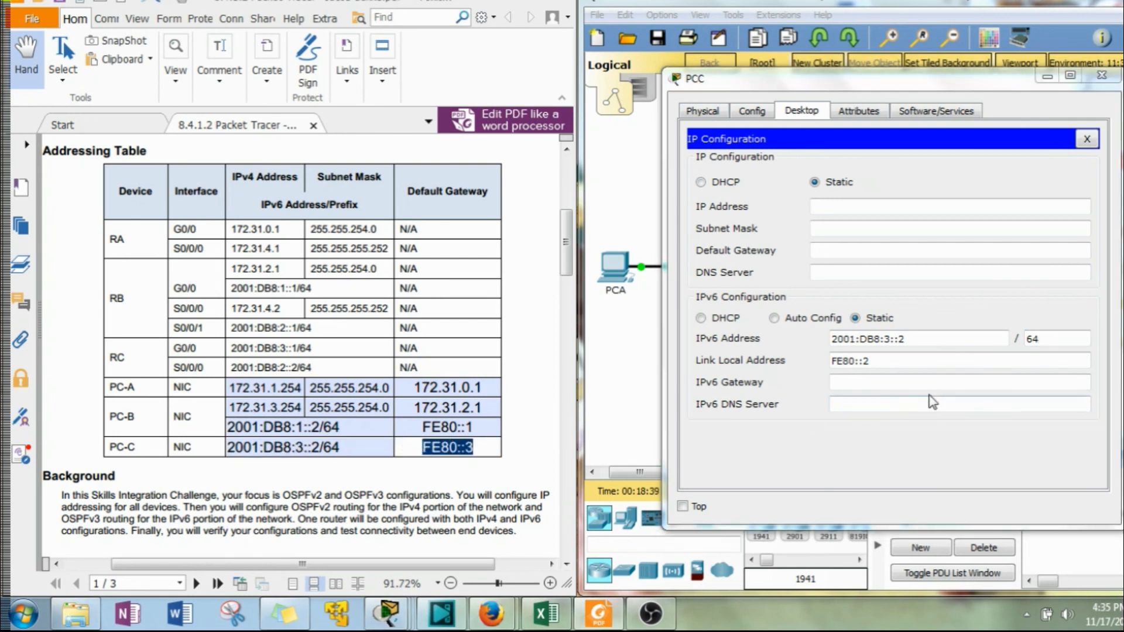
click(919, 382)
key(ctrl+v)
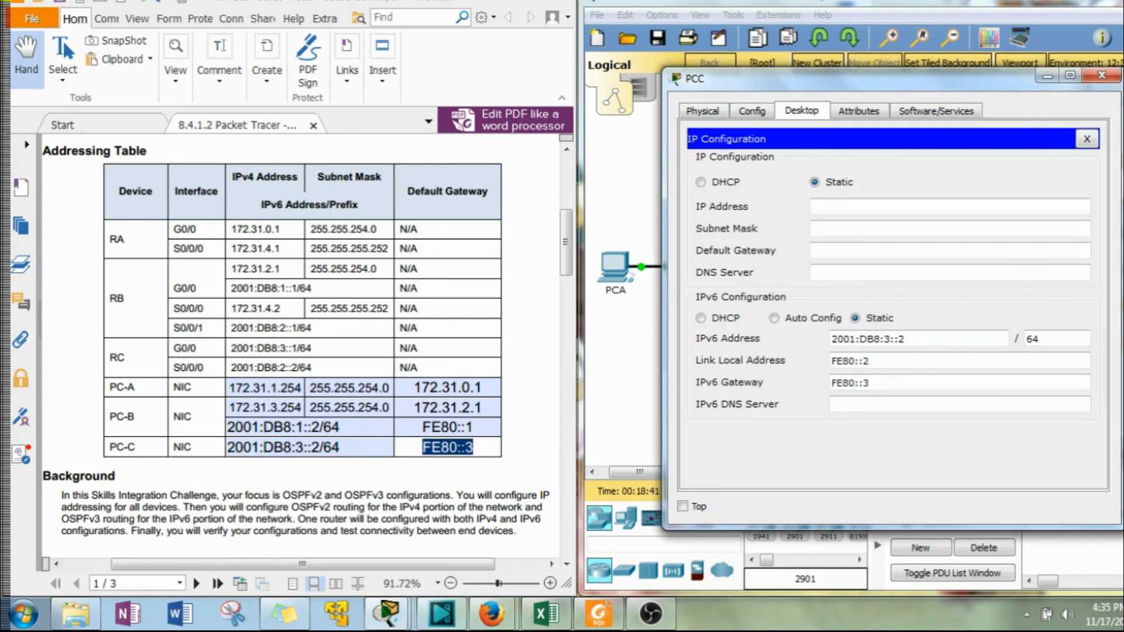
click(1100, 75)
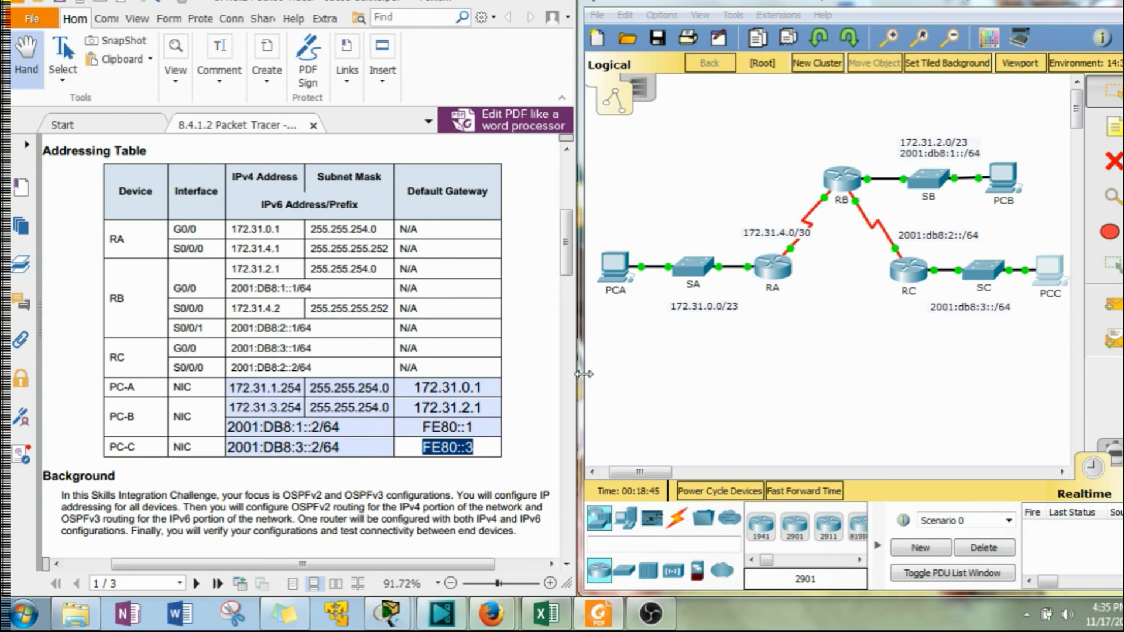
Open PCA's command prompt, ping PCB at 172.31.3.254, and close PCA's window.
click(606, 265)
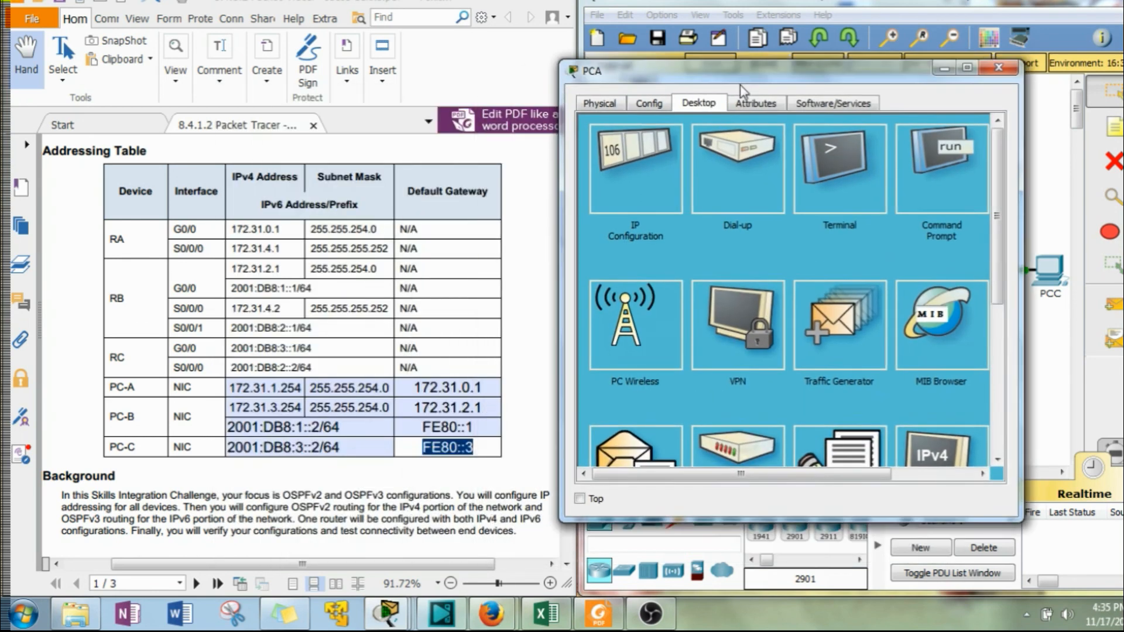
click(915, 196)
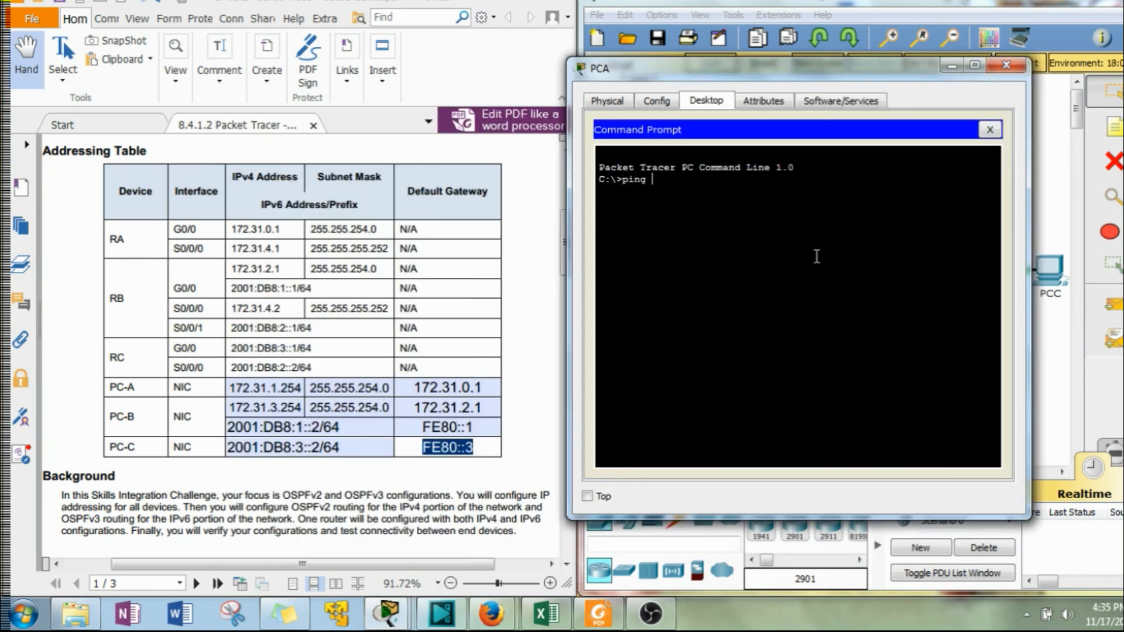
click(277, 233)
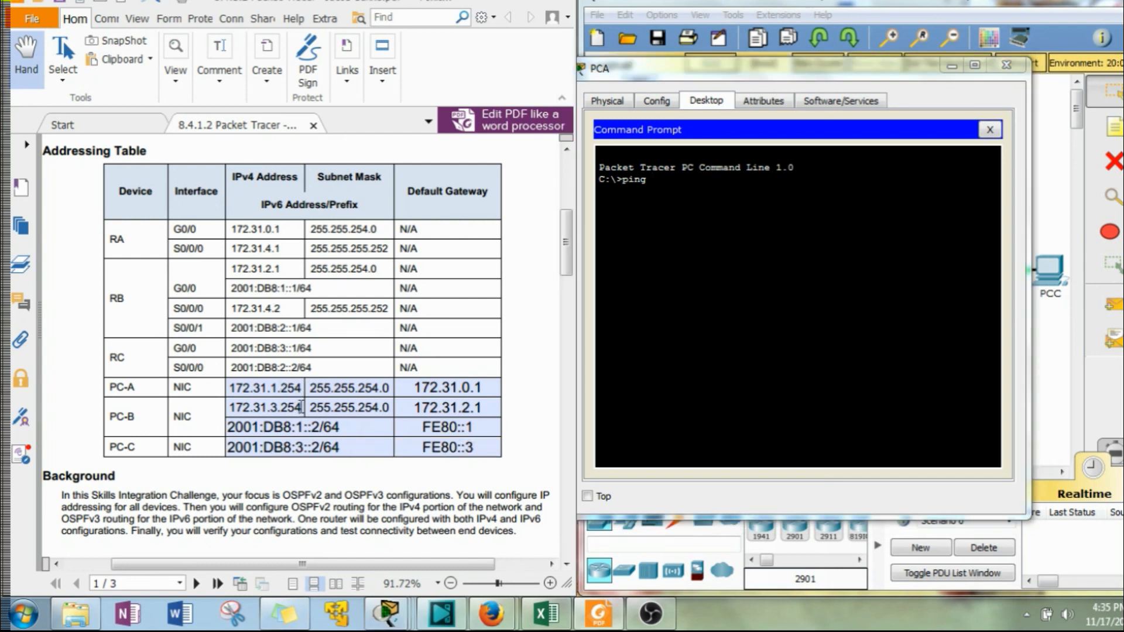
drag(301, 406, 228, 407)
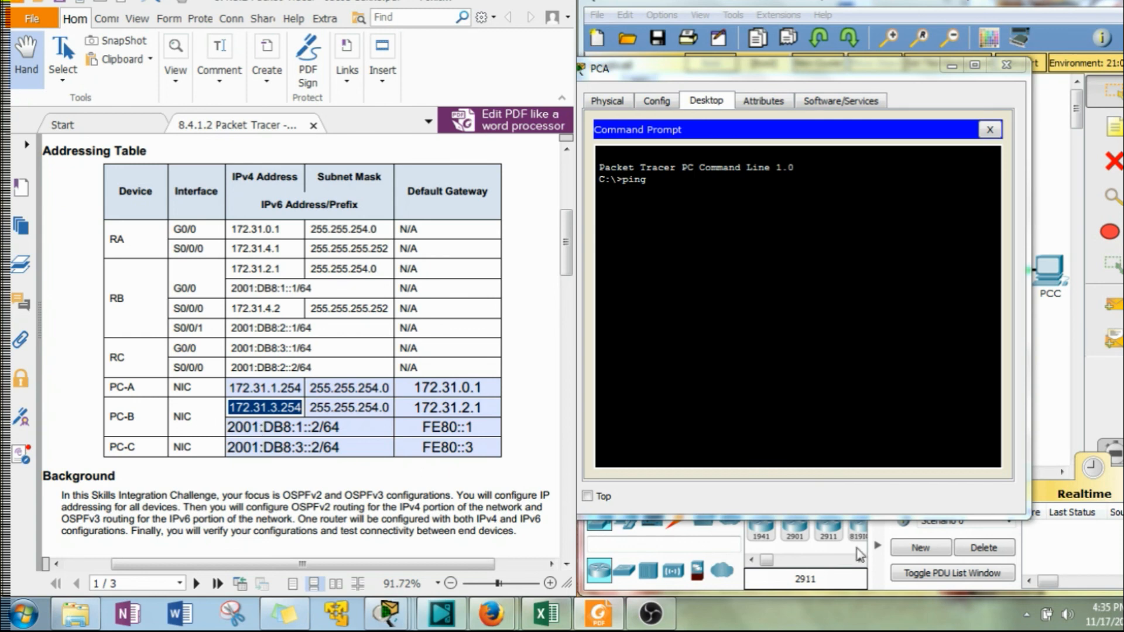
click(910, 314)
right_click(911, 314)
click(946, 349)
key(Return)
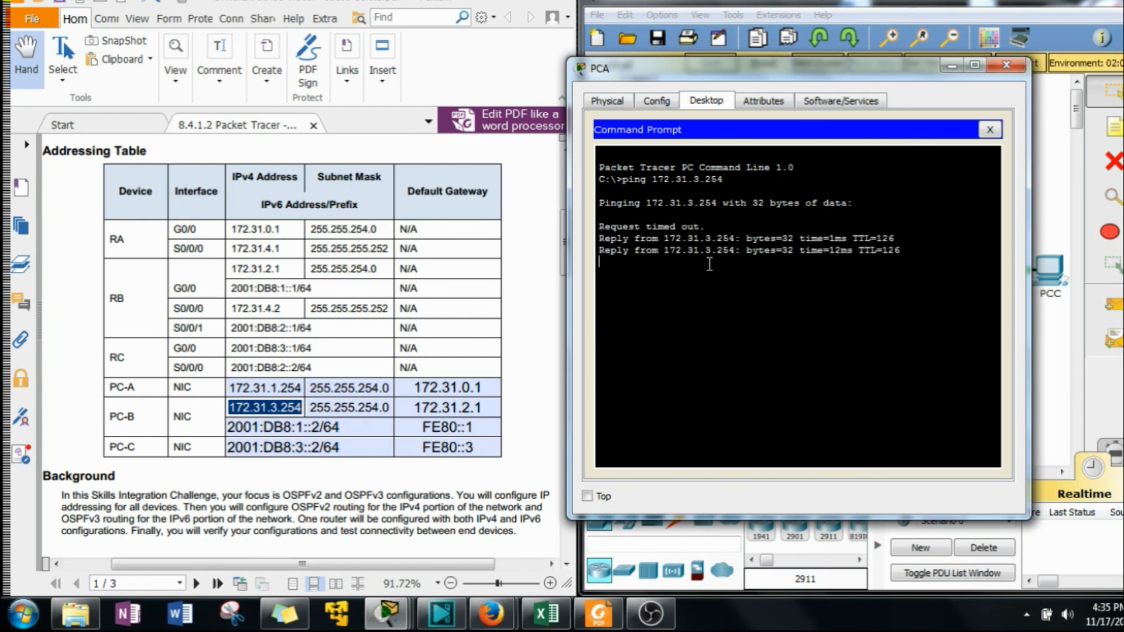
click(1006, 65)
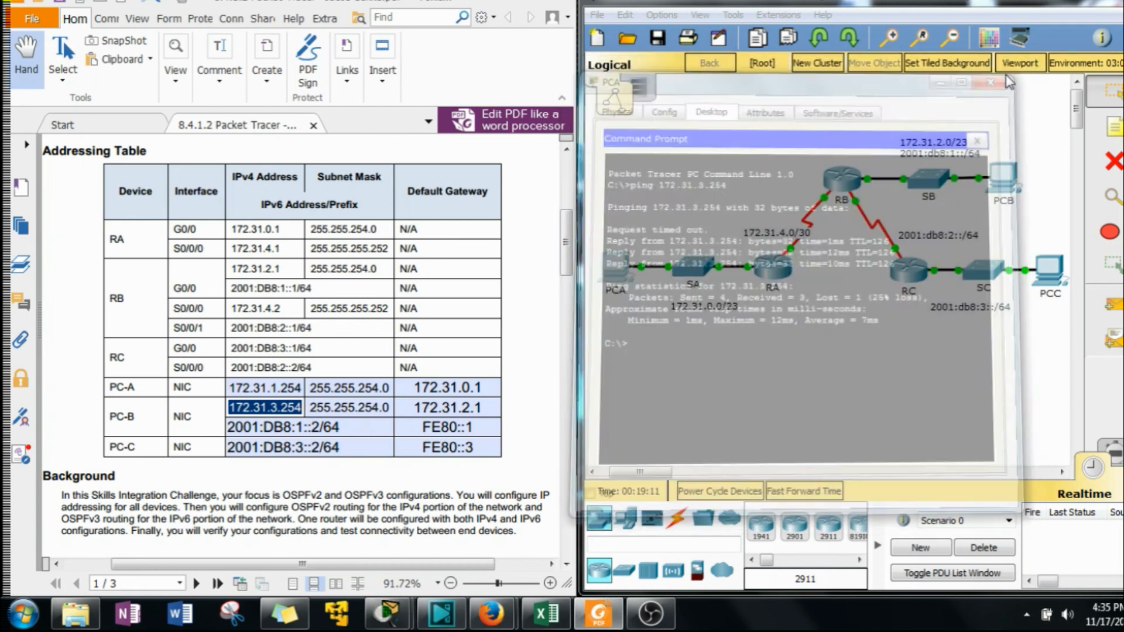
Open PCC's command prompt and ping PCB's IPv6 address 2001:DB8:1::2.
click(1049, 270)
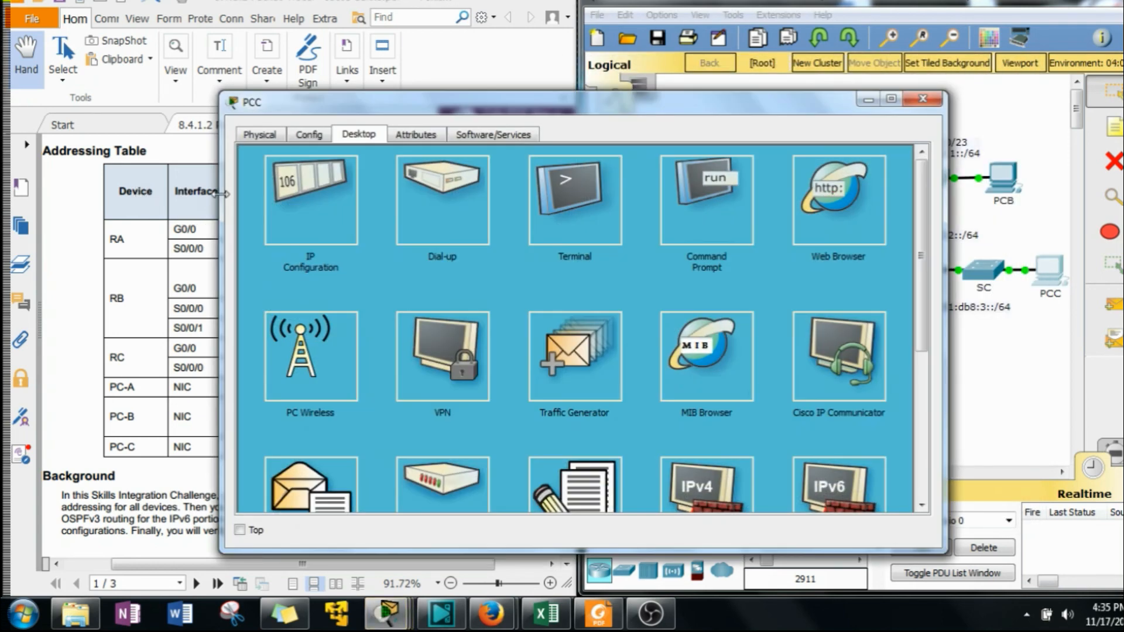
drag(224, 194, 484, 193)
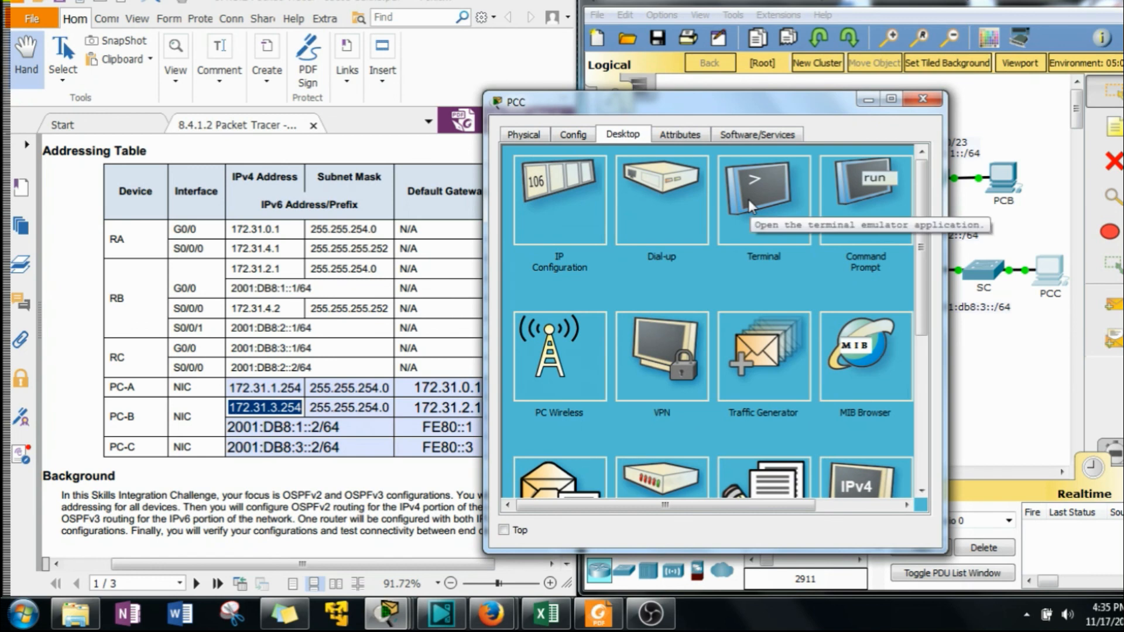
click(865, 199)
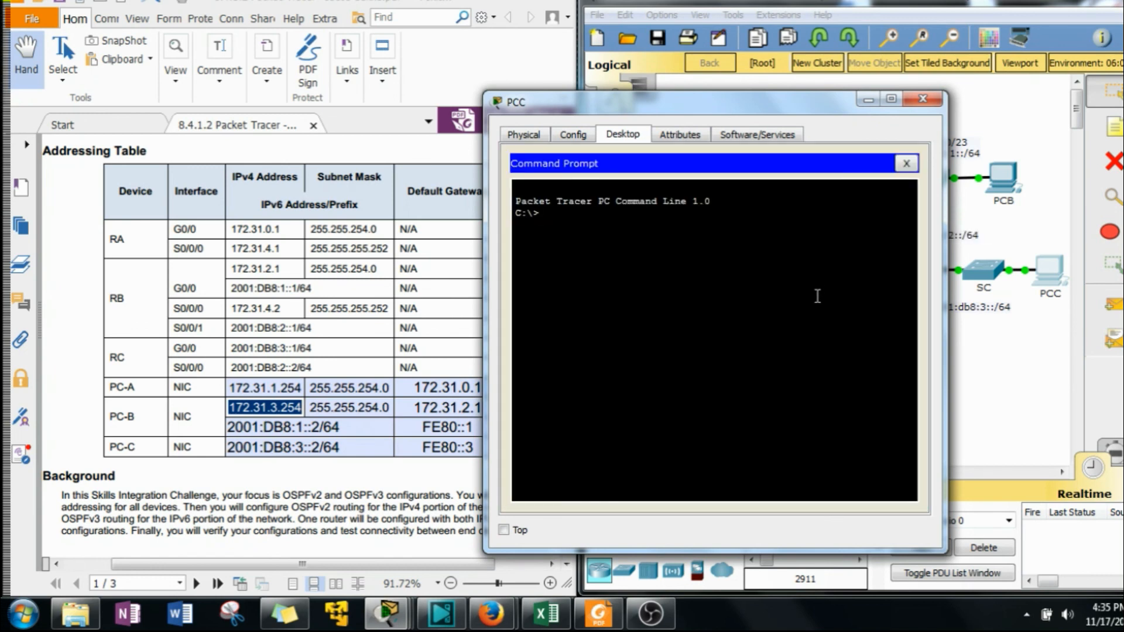
text(ping)
click(321, 426)
drag(320, 426, 204, 433)
click(712, 363)
right_click(712, 364)
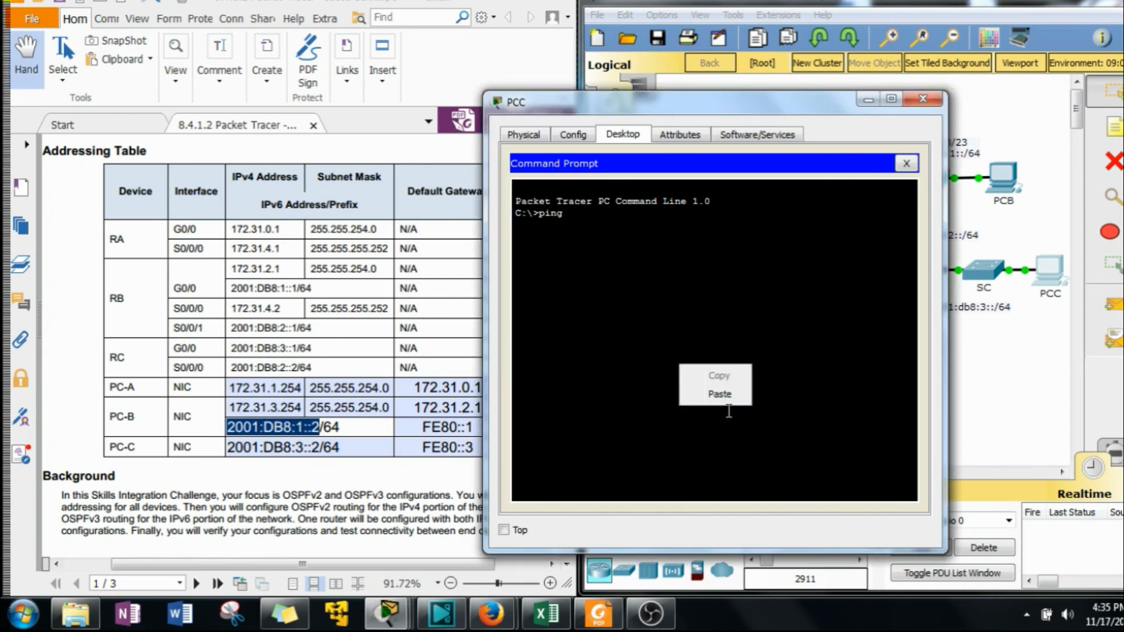
click(720, 393)
key(Return)
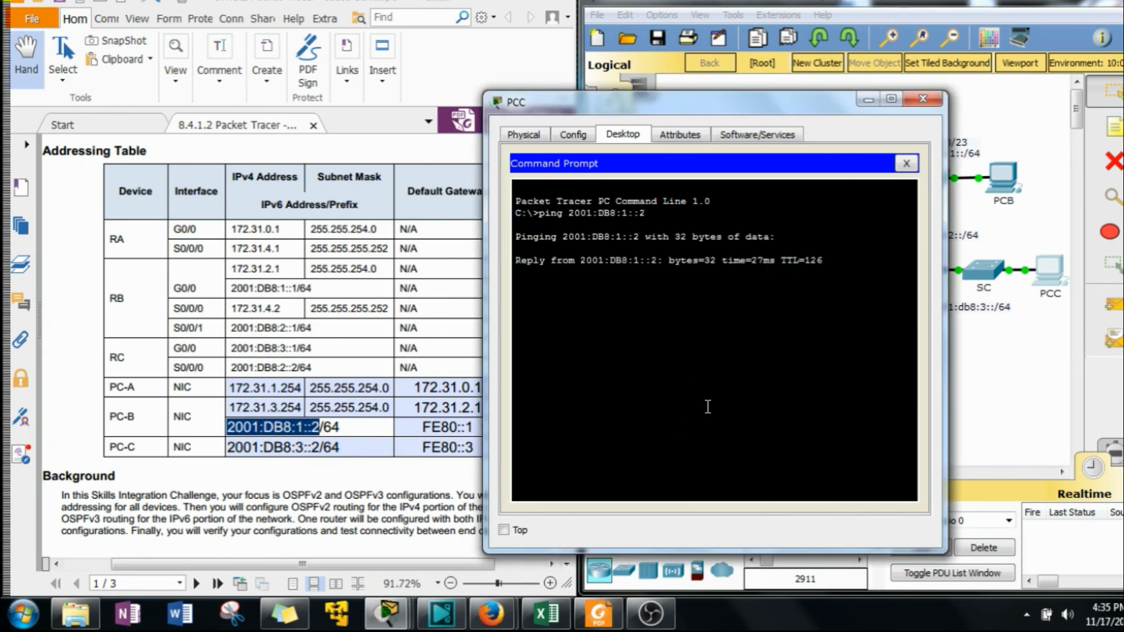